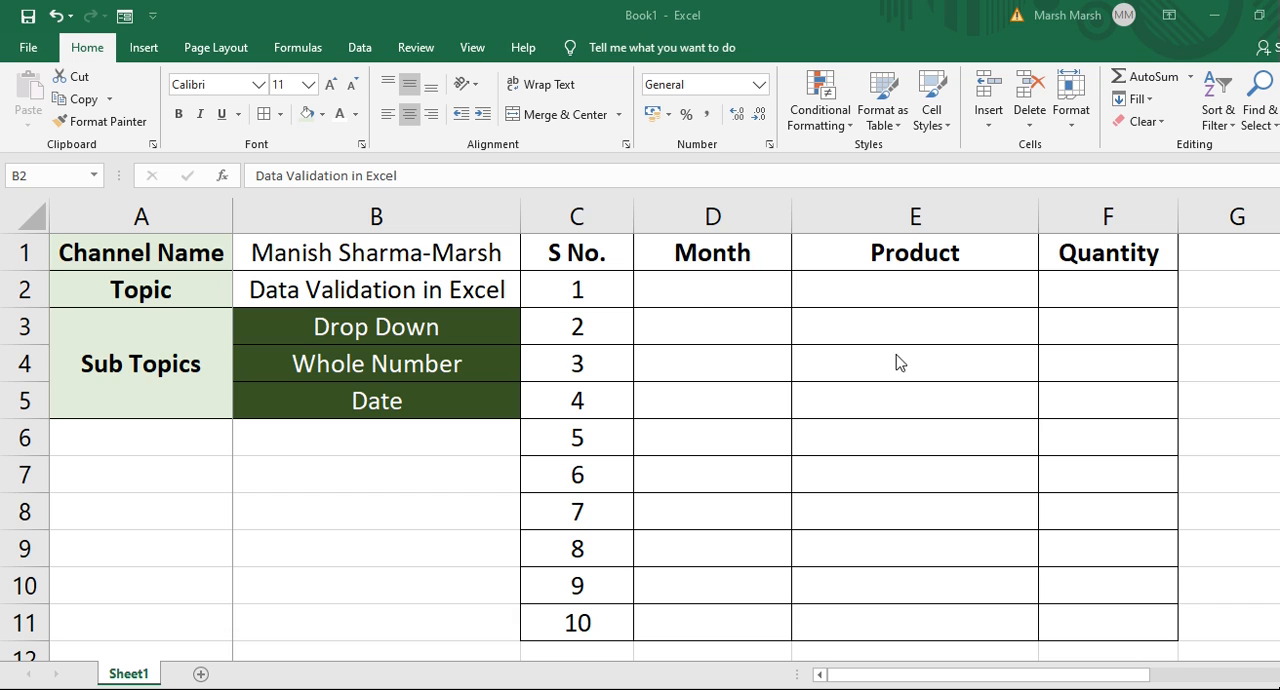
Review the channel, topic and sub-topic cells and the empty Month, Product and Quantity table.
{"action": "left_click", "coordinate": [703, 290]}
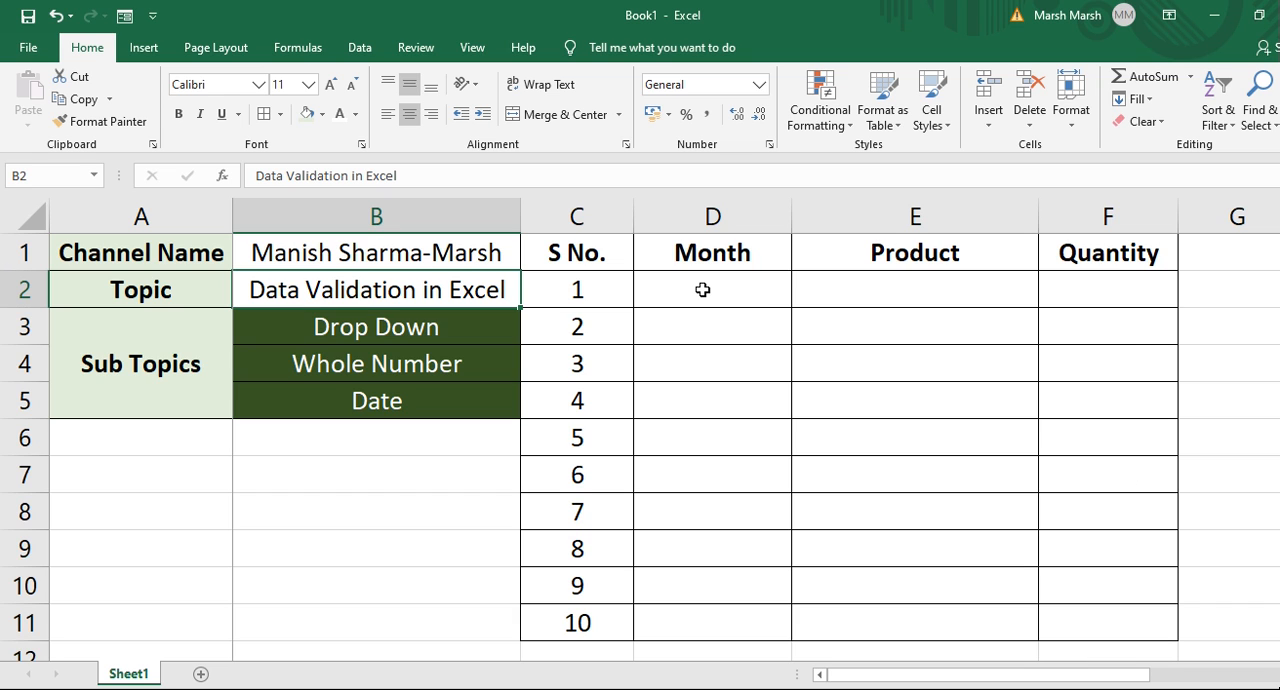
{"action": "left_click", "coordinate": [703, 290]}
{"action": "key", "text": "Right"}
{"action": "key", "text": "Right"}
{"action": "key", "text": "Left"}
{"action": "key", "text": "Left"}
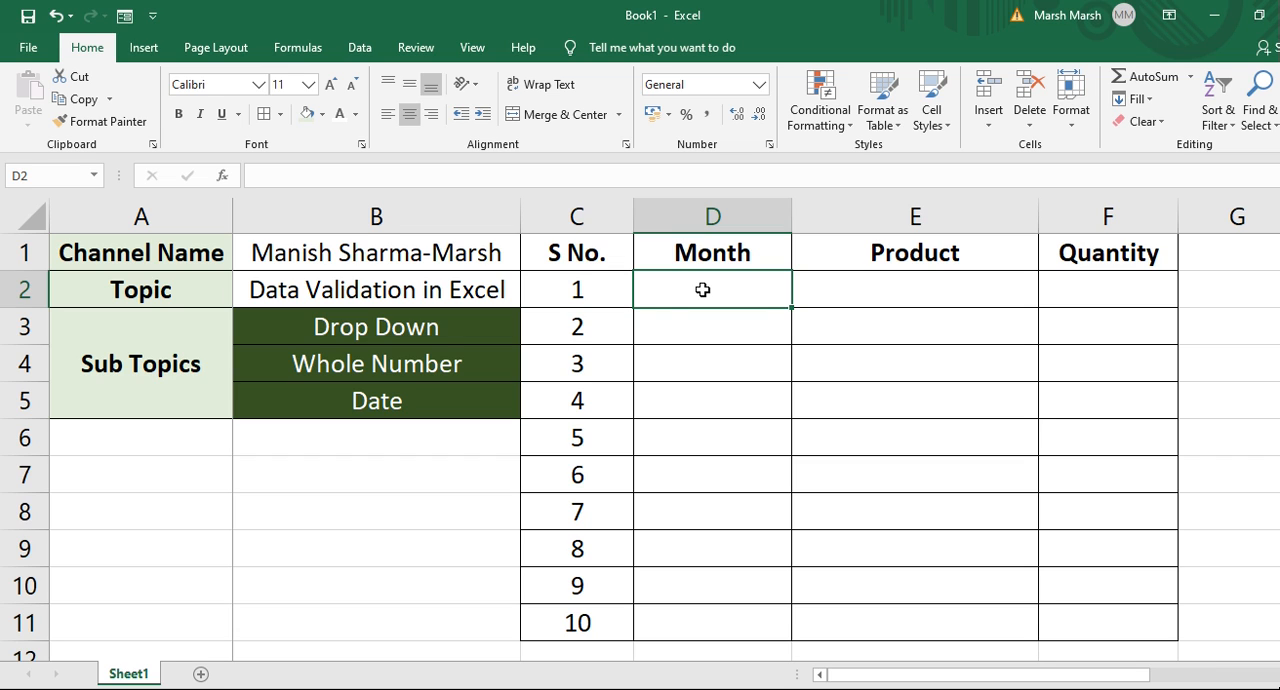
{"action": "left_click", "coordinate": [427, 326]}
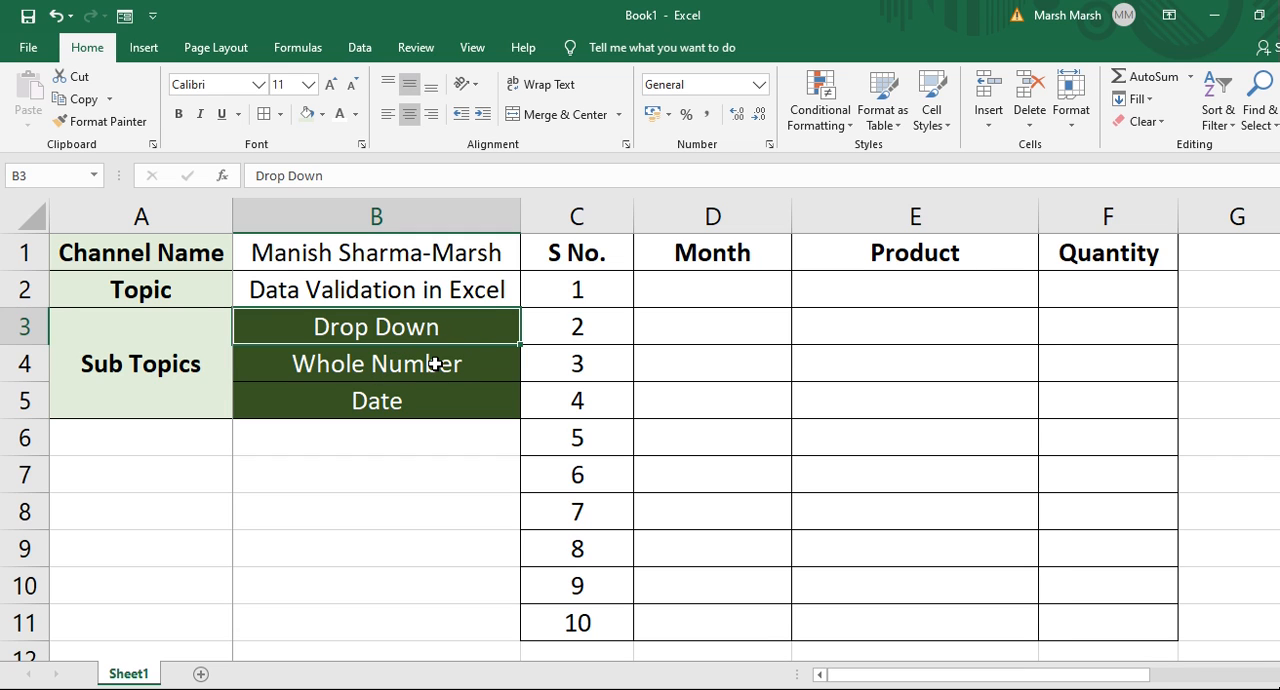
{"action": "left_click", "coordinate": [435, 364]}
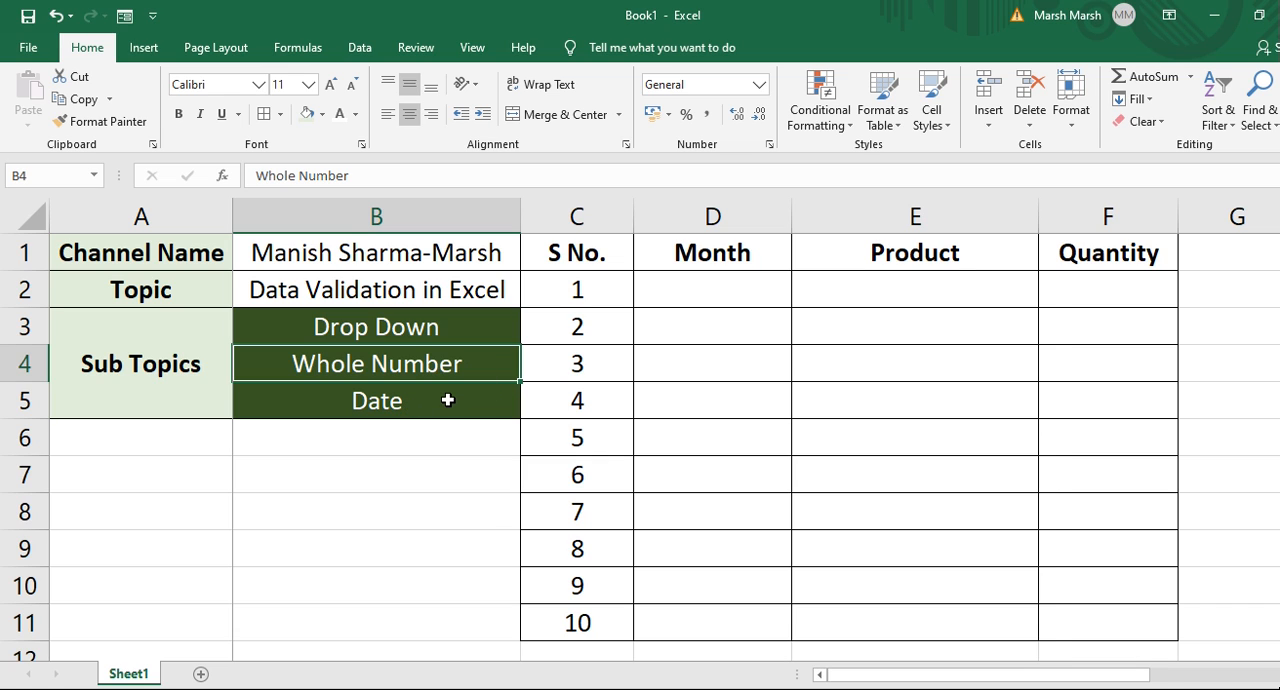
{"action": "left_click", "coordinate": [447, 400]}
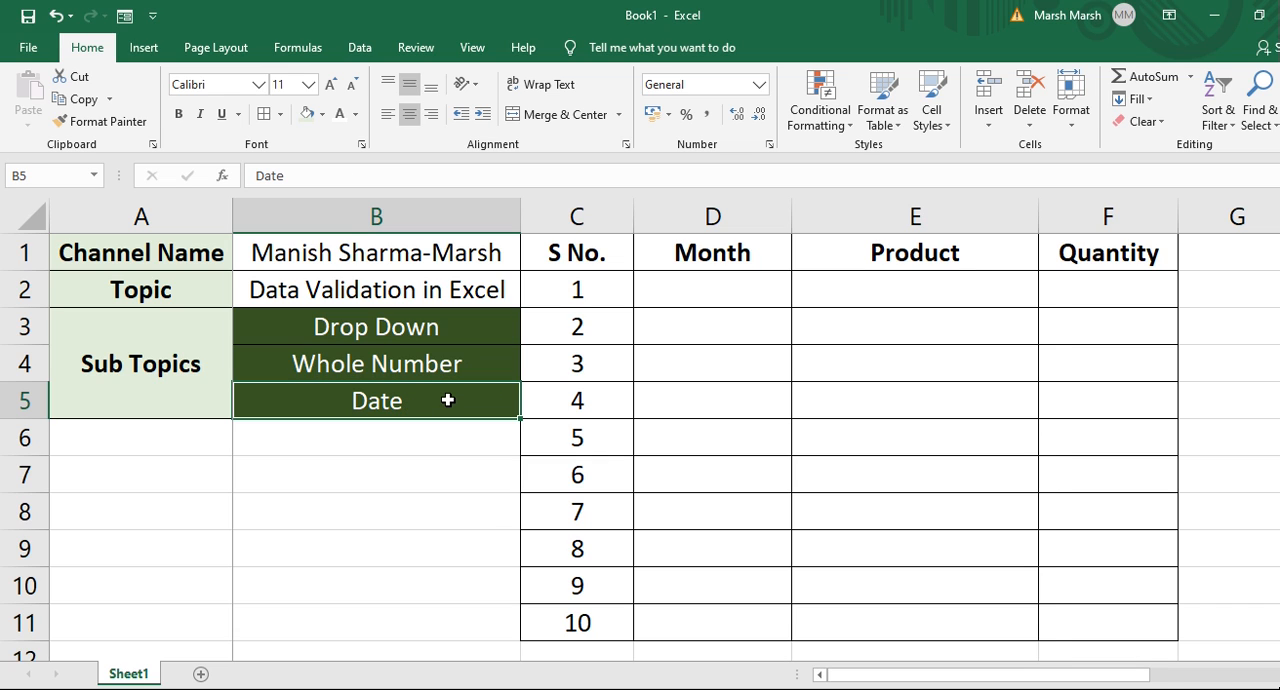
{"action": "left_click", "coordinate": [434, 331]}
{"action": "key", "text": "Down"}
{"action": "key", "text": "Up"}
{"action": "key", "text": "Up"}
{"action": "key", "text": "Down"}
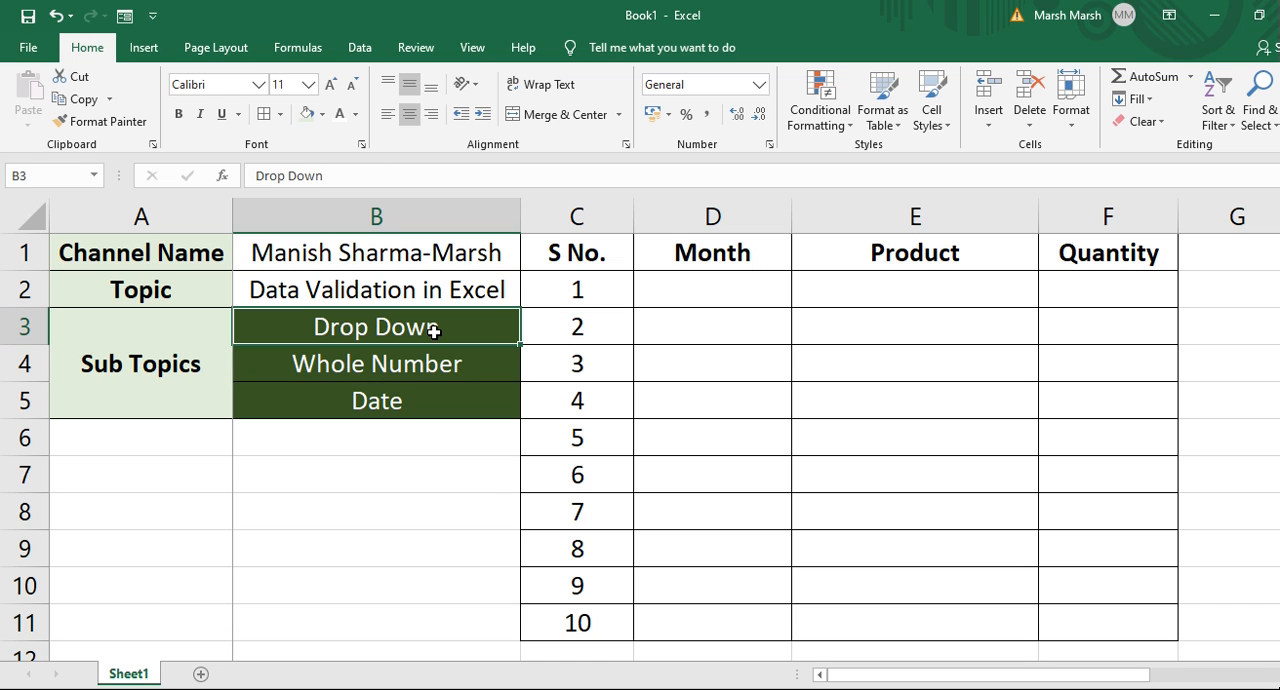
{"action": "key", "text": "Right"}
{"action": "key", "text": "Up"}
{"action": "key", "text": "Right"}
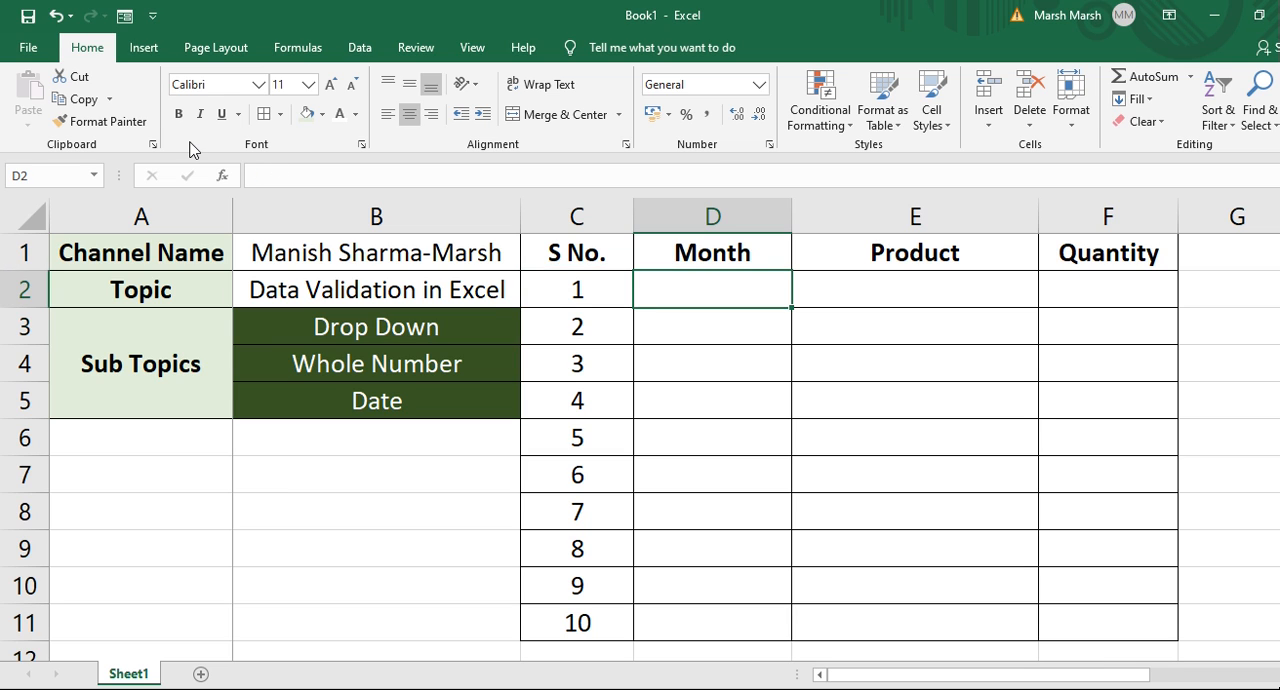
Open the Data Validation settings for cell D2, review the Allow options, and close the dialog.
{"action": "left_click", "coordinate": [360, 52]}
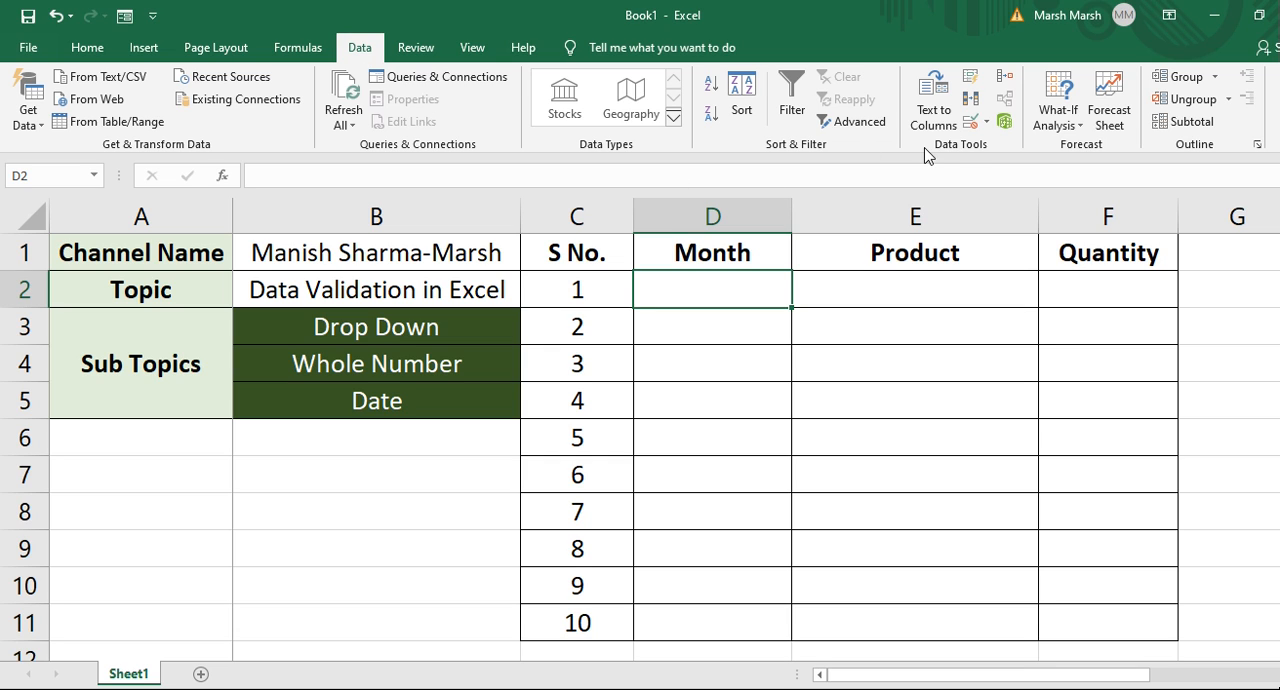
{"action": "left_click", "coordinate": [986, 122]}
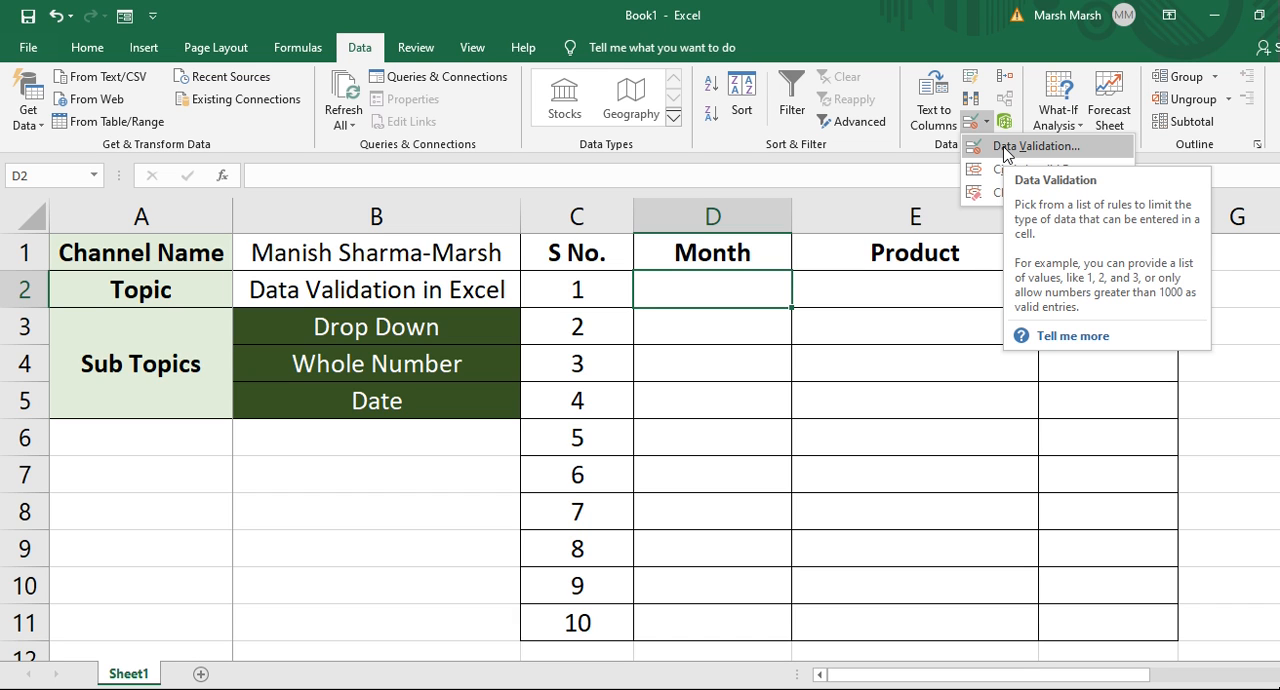
{"action": "left_click", "coordinate": [1030, 146]}
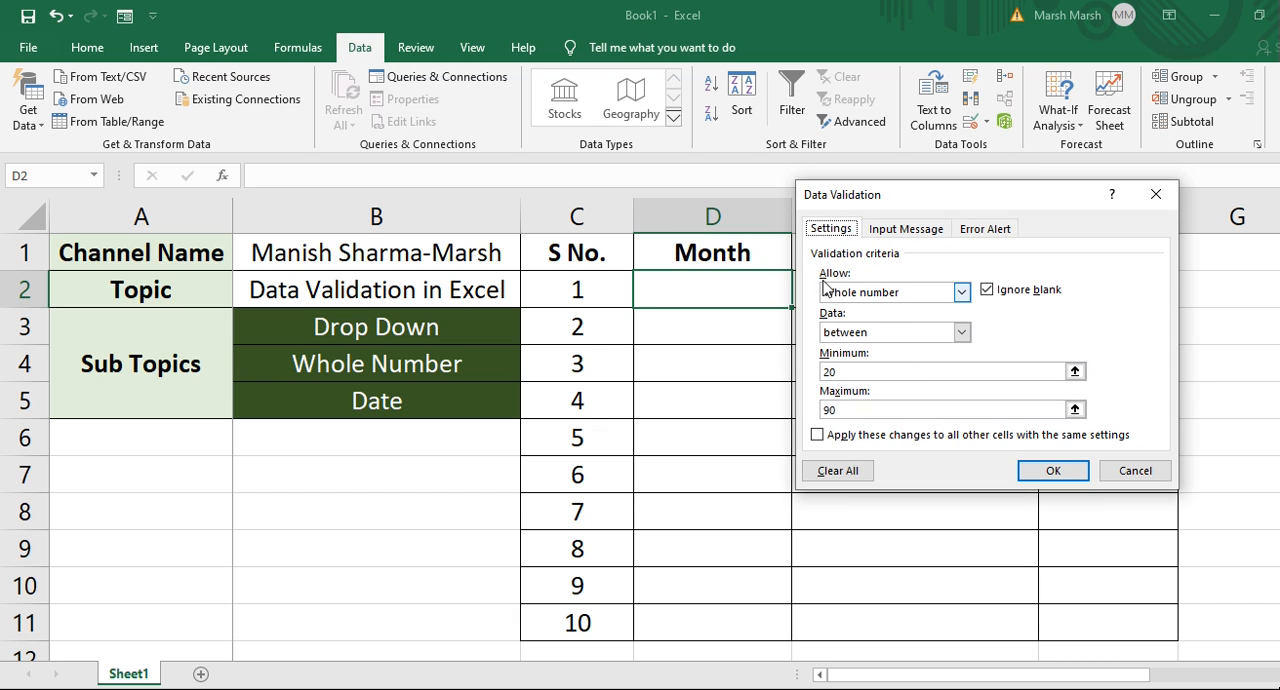
{"action": "left_click", "coordinate": [962, 295]}
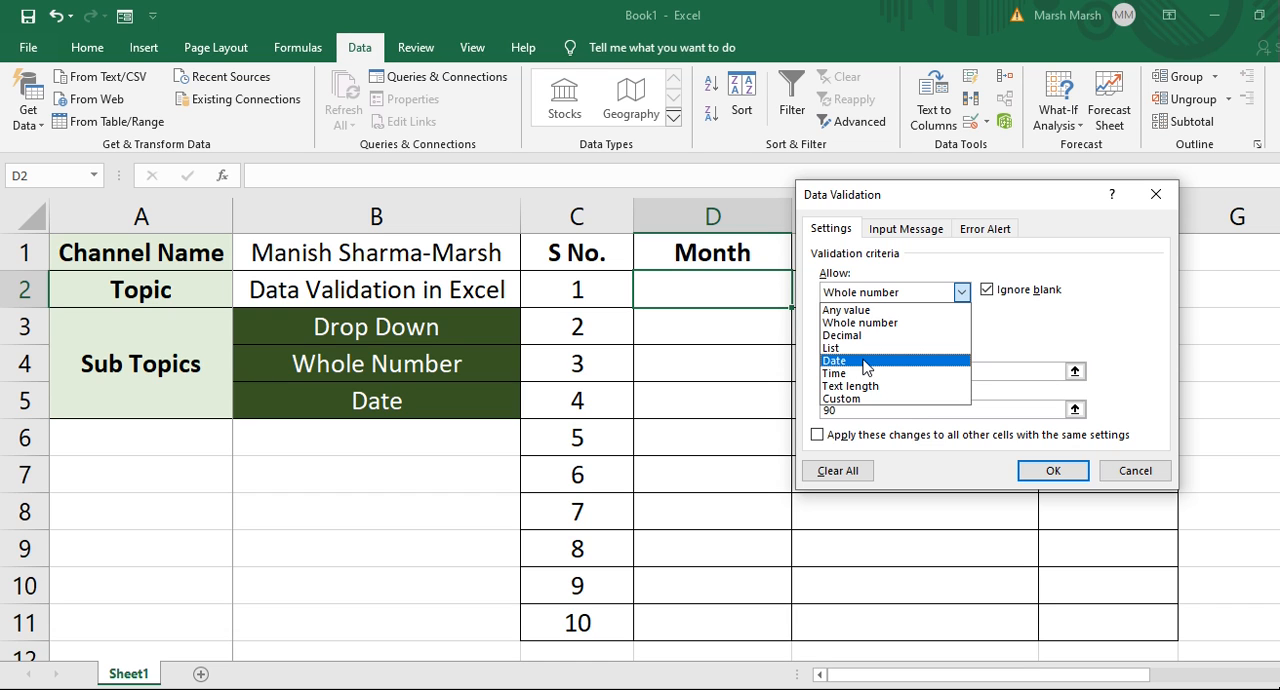
{"action": "key", "text": "Escape"}
{"action": "key", "text": "Escape"}
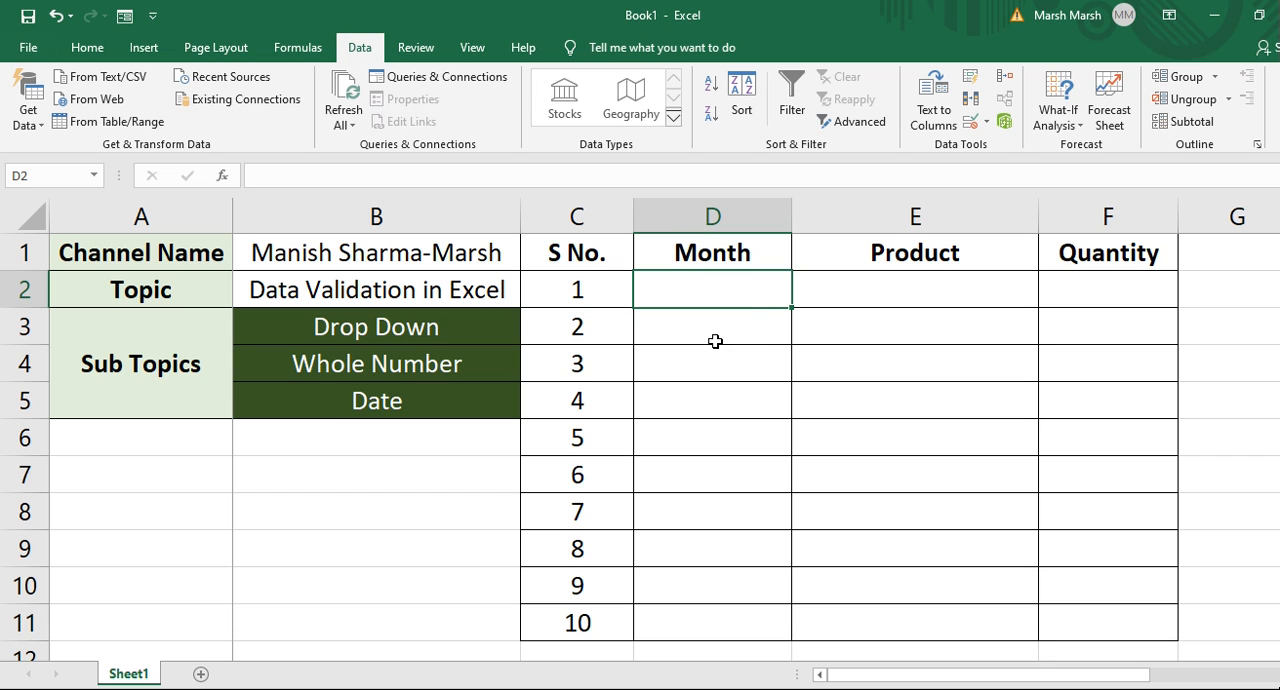
Browse the month source list at the bottom of column D.
{"action": "key", "text": "Return"}
{"action": "left_click", "coordinate": [722, 295]}
{"action": "key", "text": "Up"}
{"action": "key", "text": "Down"}
{"action": "key", "text": "Down"}
{"action": "key", "text": "Down"}
{"action": "key", "text": "Down"}
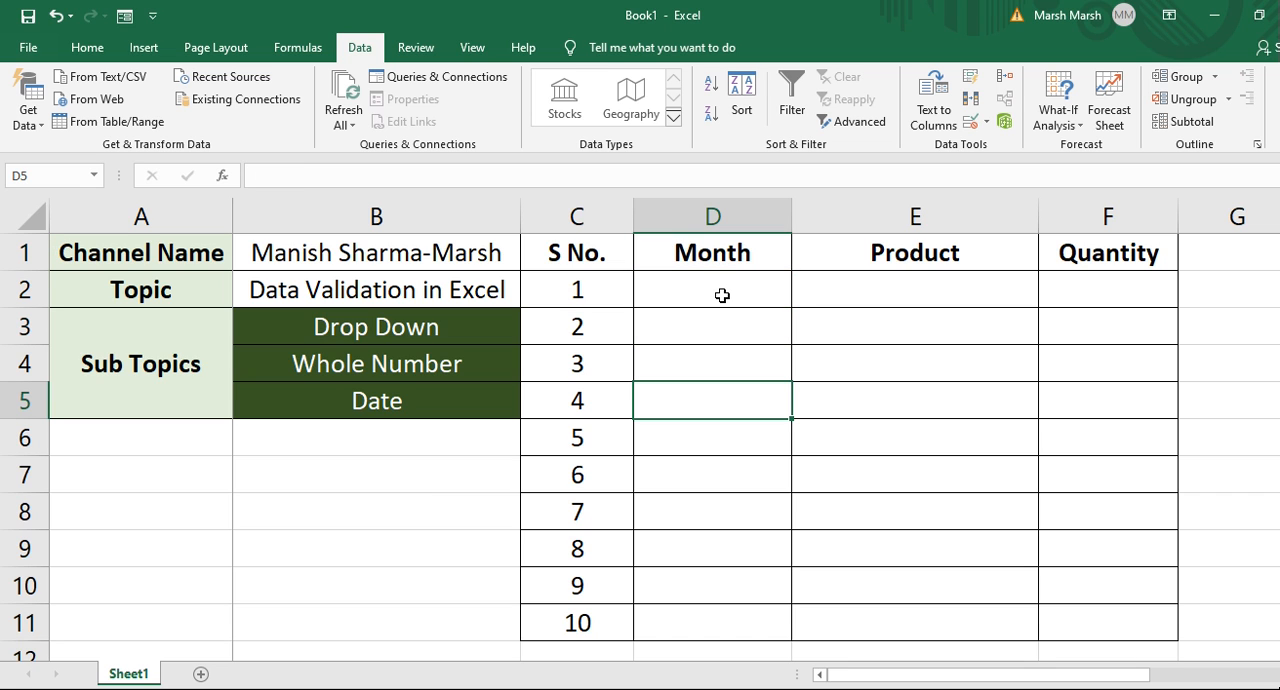
{"action": "key", "text": "ctrl+Down"}
{"action": "key", "text": "Down"}
{"action": "key", "text": "Down"}
{"action": "key", "text": "Down"}
{"action": "key", "text": "Down"}
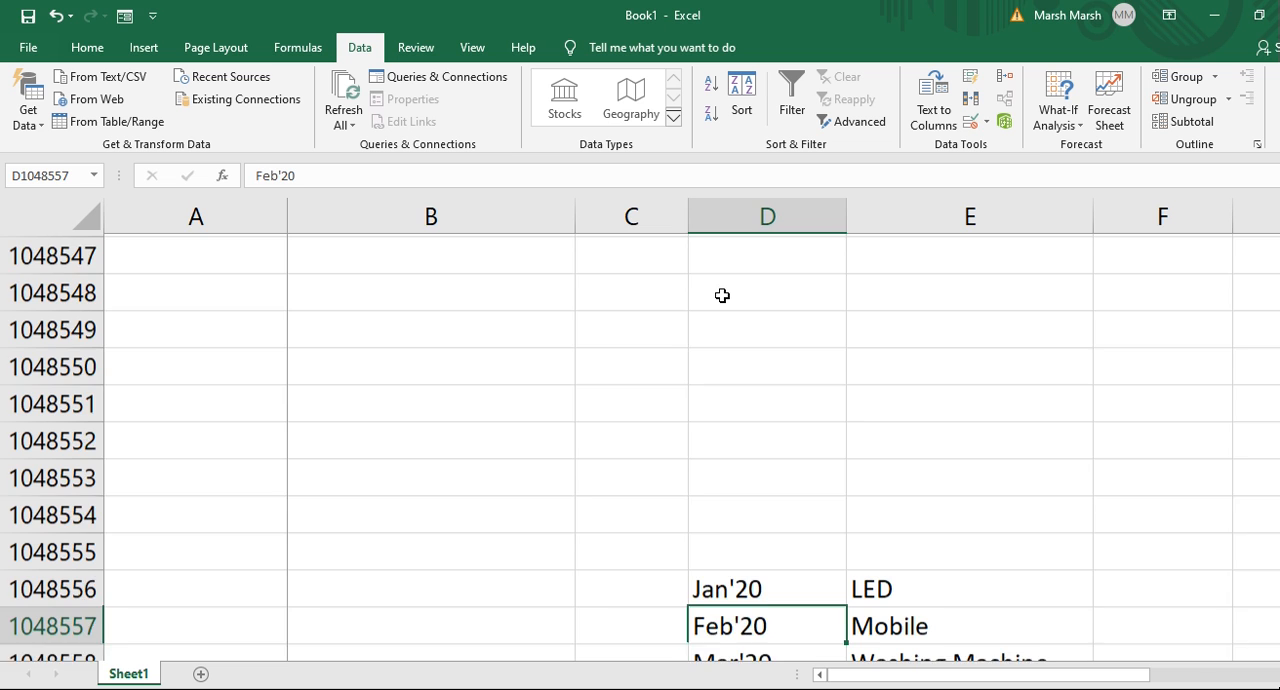
{"action": "key", "text": "Down"}
{"action": "key", "text": "Down"}
{"action": "key", "text": "Down"}
{"action": "key", "text": "Down"}
{"action": "key", "text": "Down"}
{"action": "key", "text": "Down"}
{"action": "key", "text": "Down"}
{"action": "key", "text": "Down"}
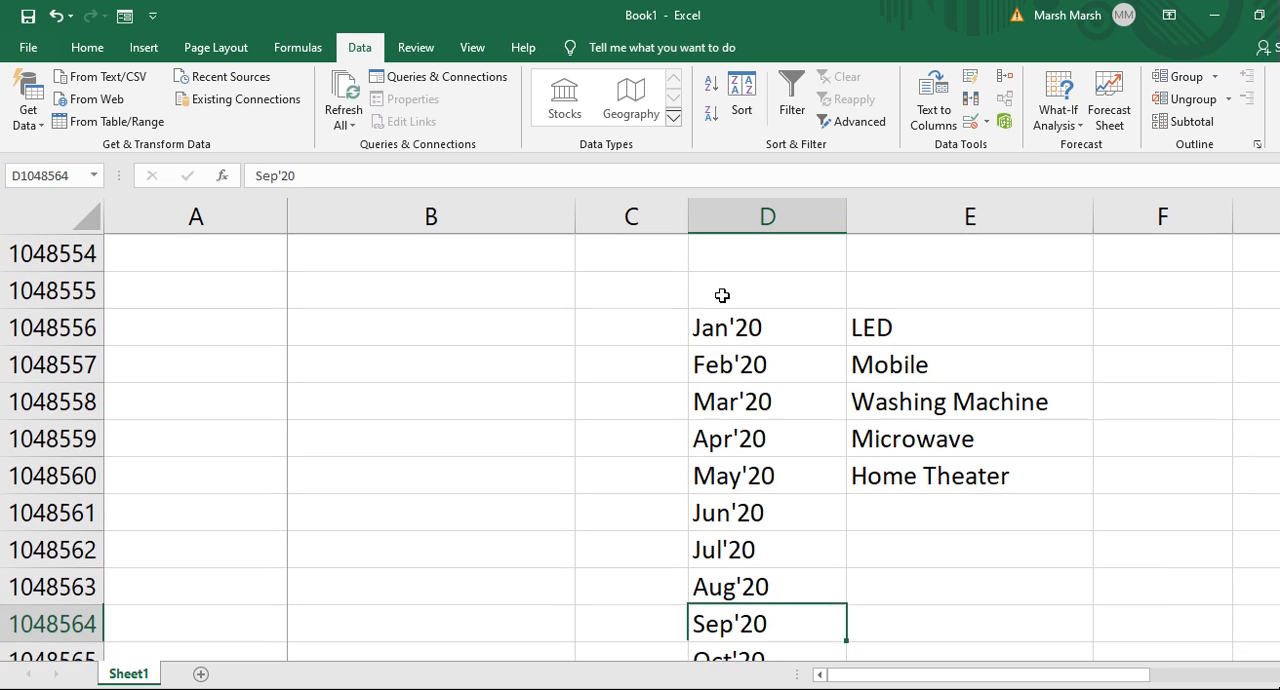
{"action": "key", "text": "Up"}
{"action": "key", "text": "Up"}
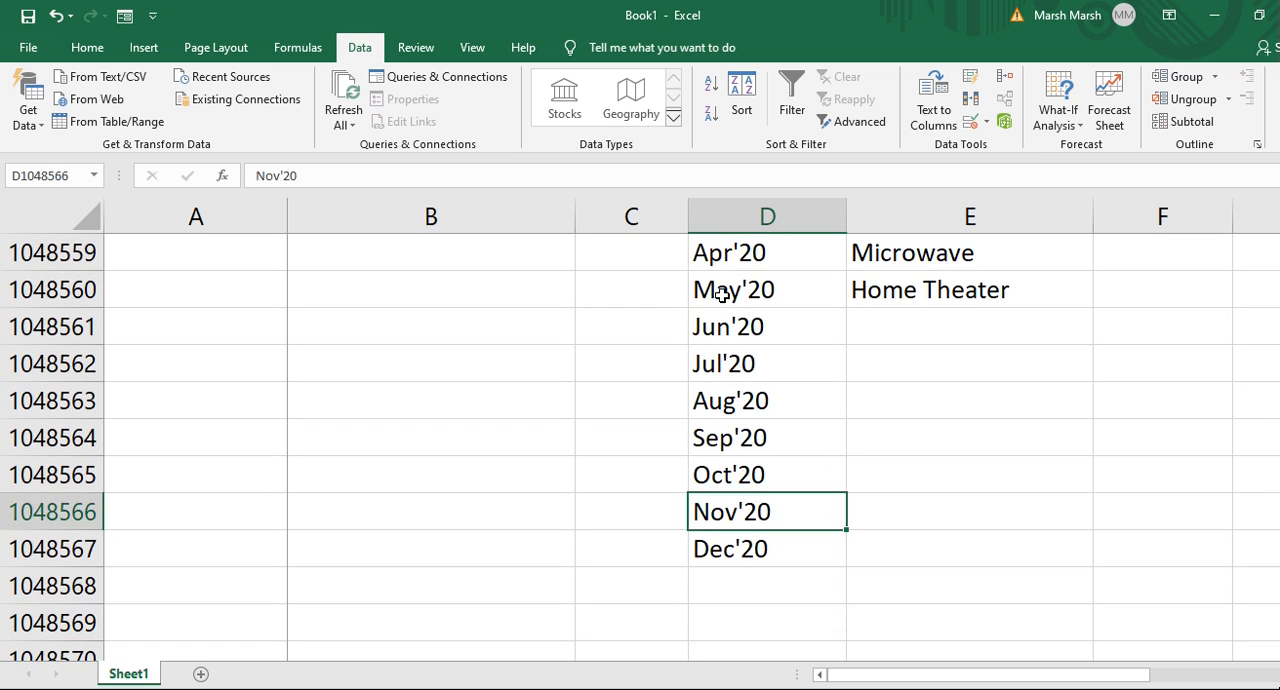
Browse the product source list in column E, then return to the top of the table.
{"action": "key", "text": "ctrl+Up"}
{"action": "key", "text": "Right"}
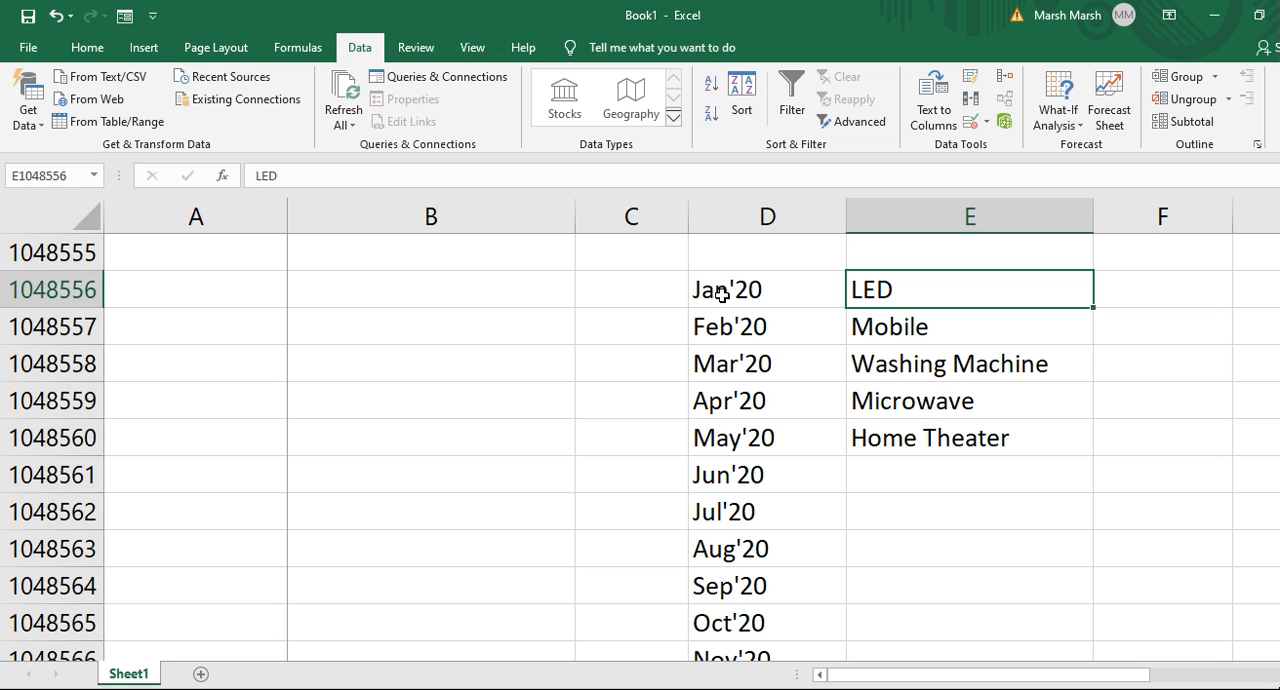
{"action": "key", "text": "Down"}
{"action": "key", "text": "Down"}
{"action": "key", "text": "Down"}
{"action": "key", "text": "Down"}
{"action": "key", "text": "Up"}
{"action": "key", "text": "Up"}
{"action": "key", "text": "Up"}
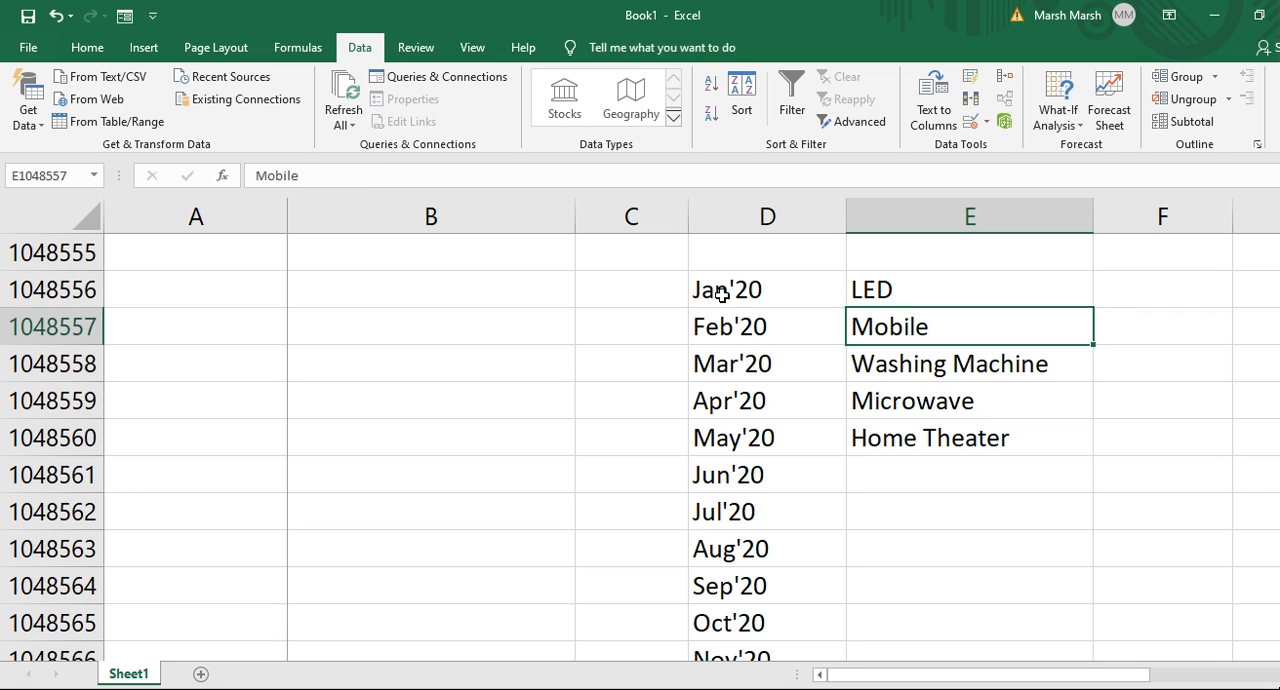
{"action": "key", "text": "Up"}
{"action": "key", "text": "Left"}
{"action": "key", "text": "Right"}
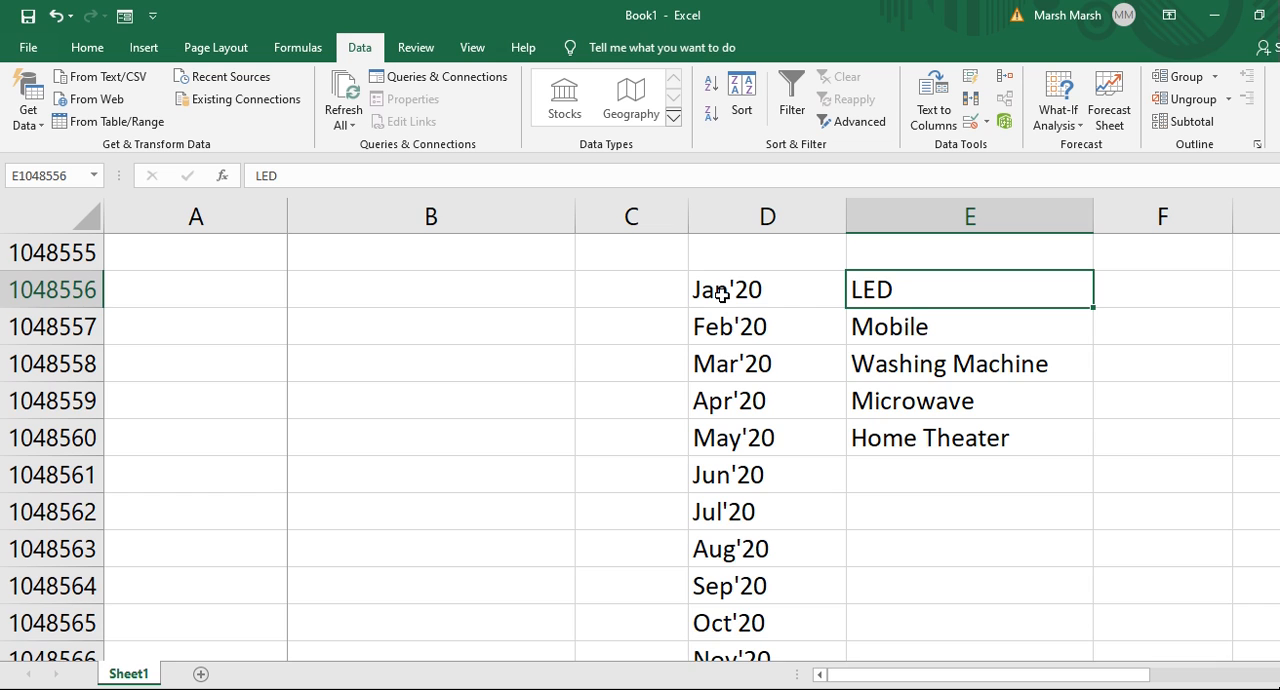
{"action": "key", "text": "Down"}
{"action": "key", "text": "Down"}
{"action": "key", "text": "Down"}
{"action": "key", "text": "Down"}
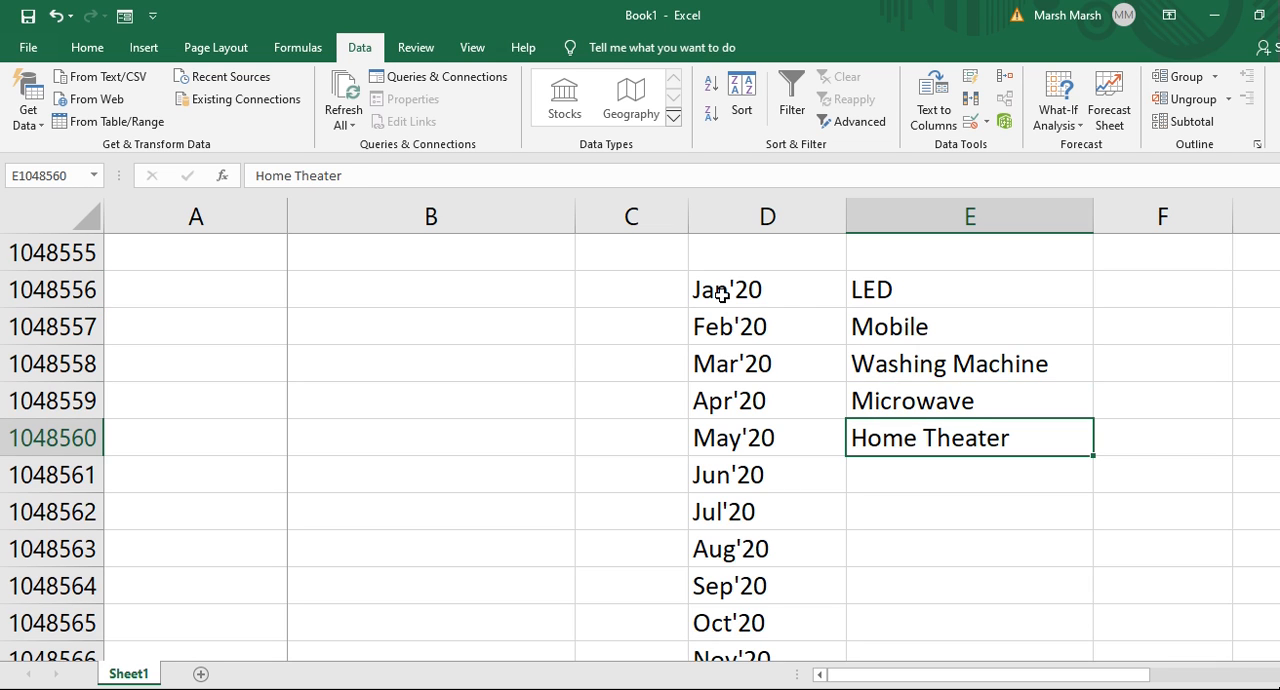
{"action": "key", "text": "Up"}
{"action": "key", "text": "Up"}
{"action": "key", "text": "Up"}
{"action": "key", "text": "Up"}
{"action": "key", "text": "Left"}
{"action": "key", "text": "Right"}
{"action": "key", "text": "Left"}
{"action": "key", "text": "ctrl+Up"}
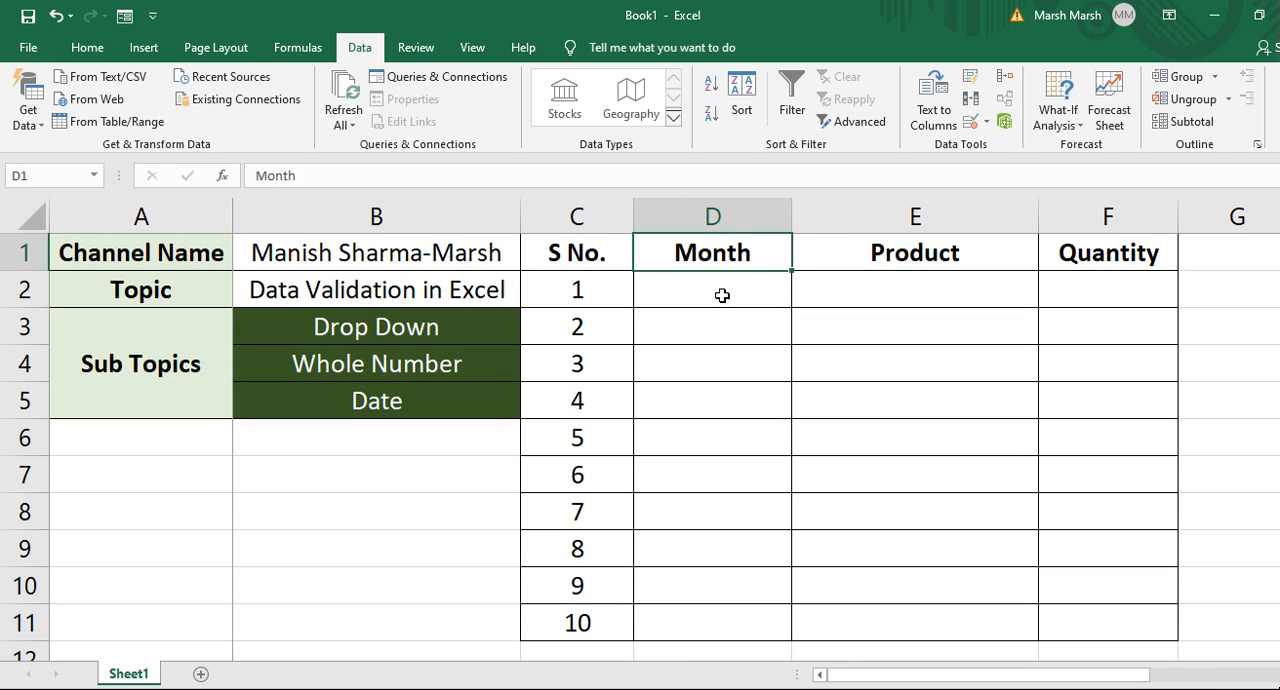
Check the month list at the bottom of column D again and return to cell D2.
{"action": "key", "text": "Down"}
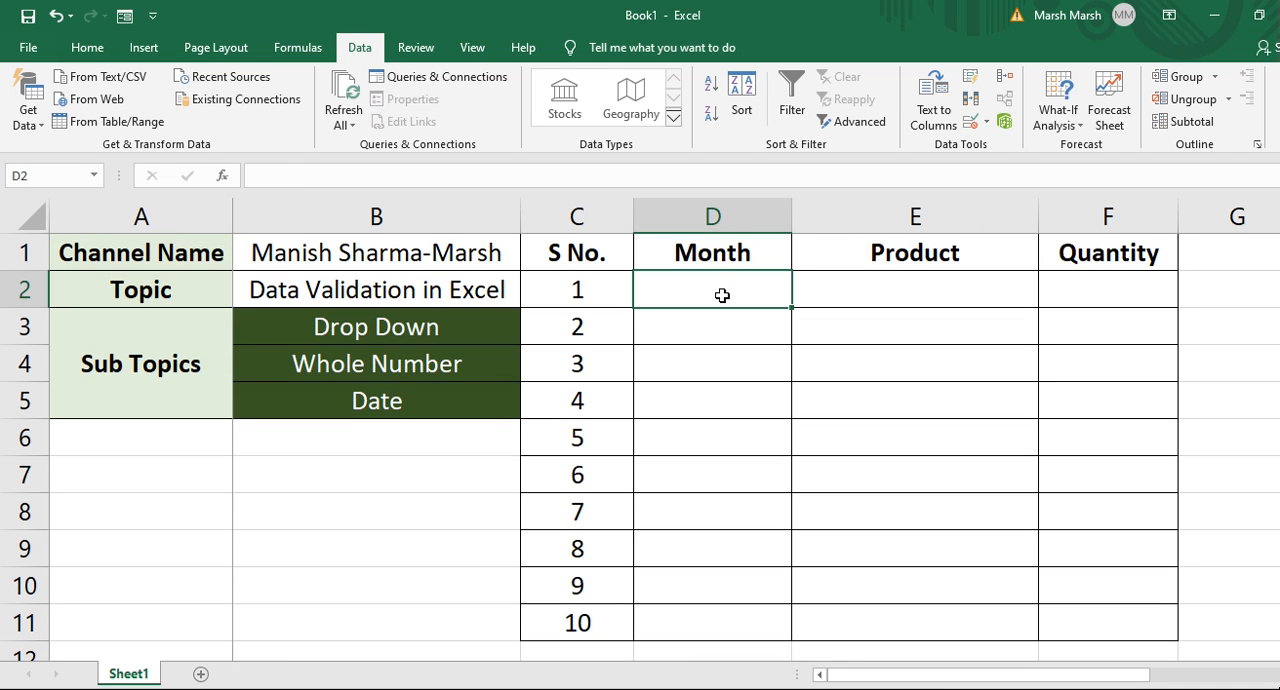
{"action": "key", "text": "Down"}
{"action": "key", "text": "Up"}
{"action": "key", "text": "Up"}
{"action": "key", "text": "Down"}
{"action": "key", "text": "Down"}
{"action": "key", "text": "Up"}
{"action": "key", "text": "Right"}
{"action": "key", "text": "Left"}
{"action": "key", "text": "Down"}
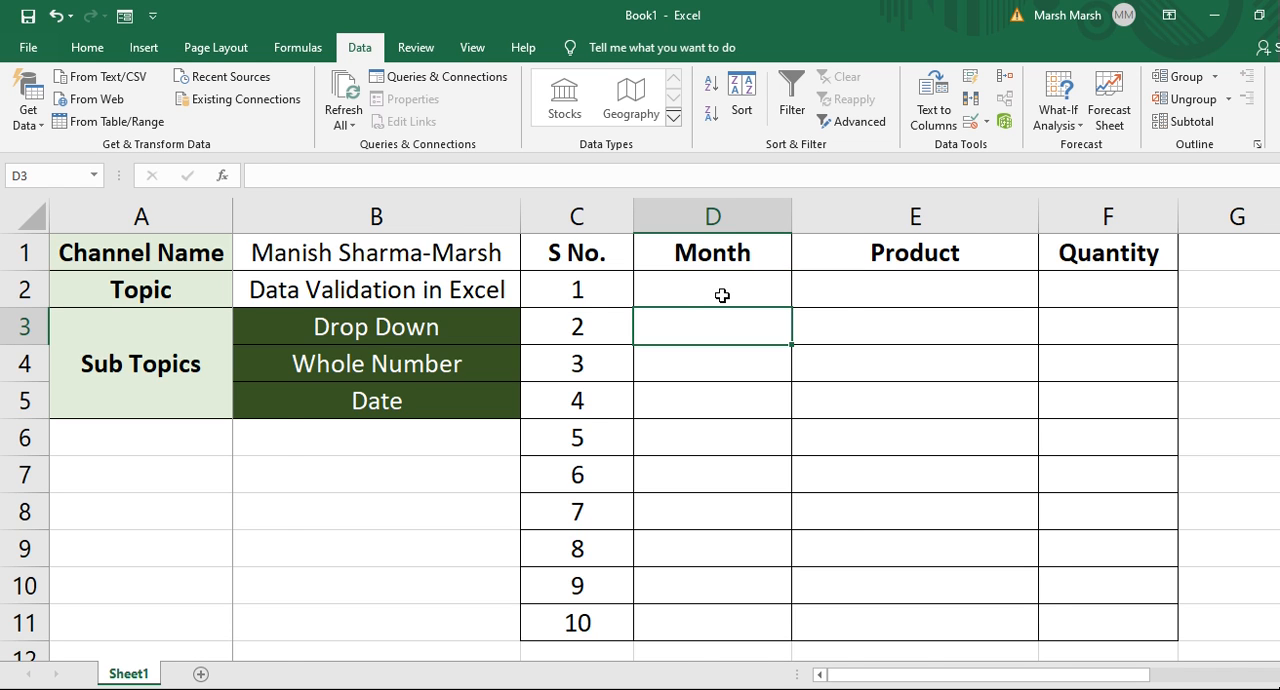
{"action": "key", "text": "ctrl+Down"}
{"action": "key", "text": "Down"}
{"action": "key", "text": "Up"}
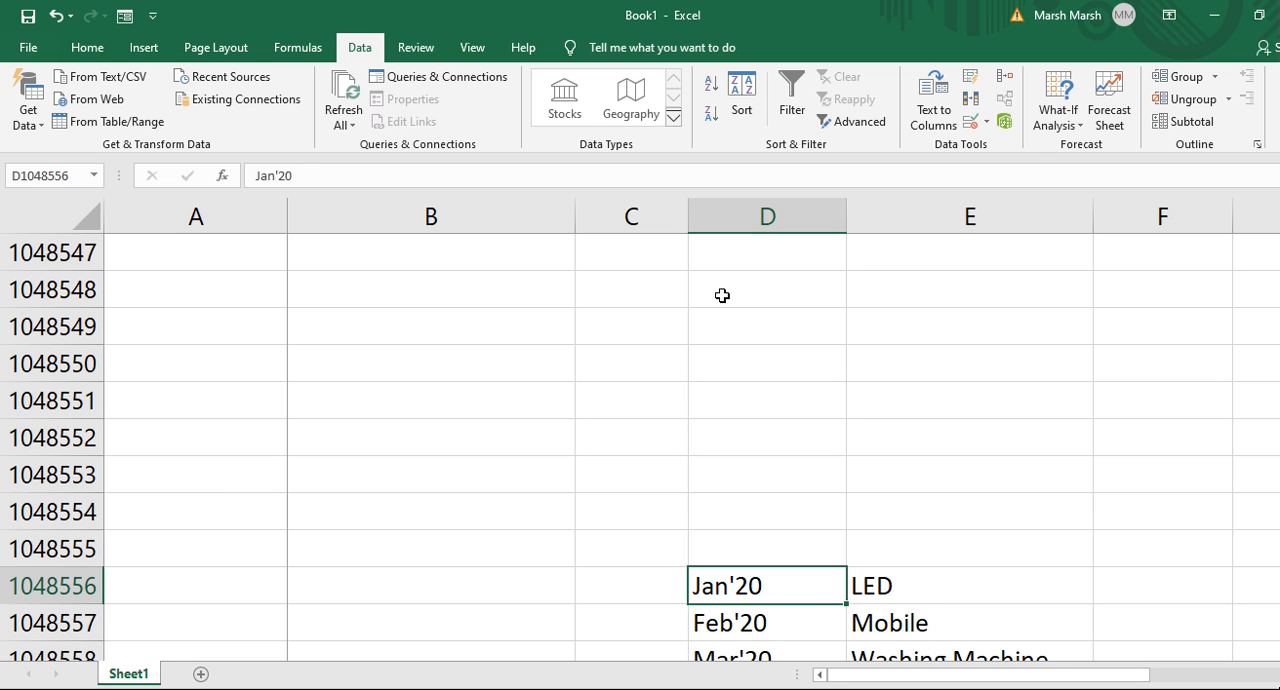
{"action": "key", "text": "ctrl+Up"}
{"action": "key", "text": "Down"}
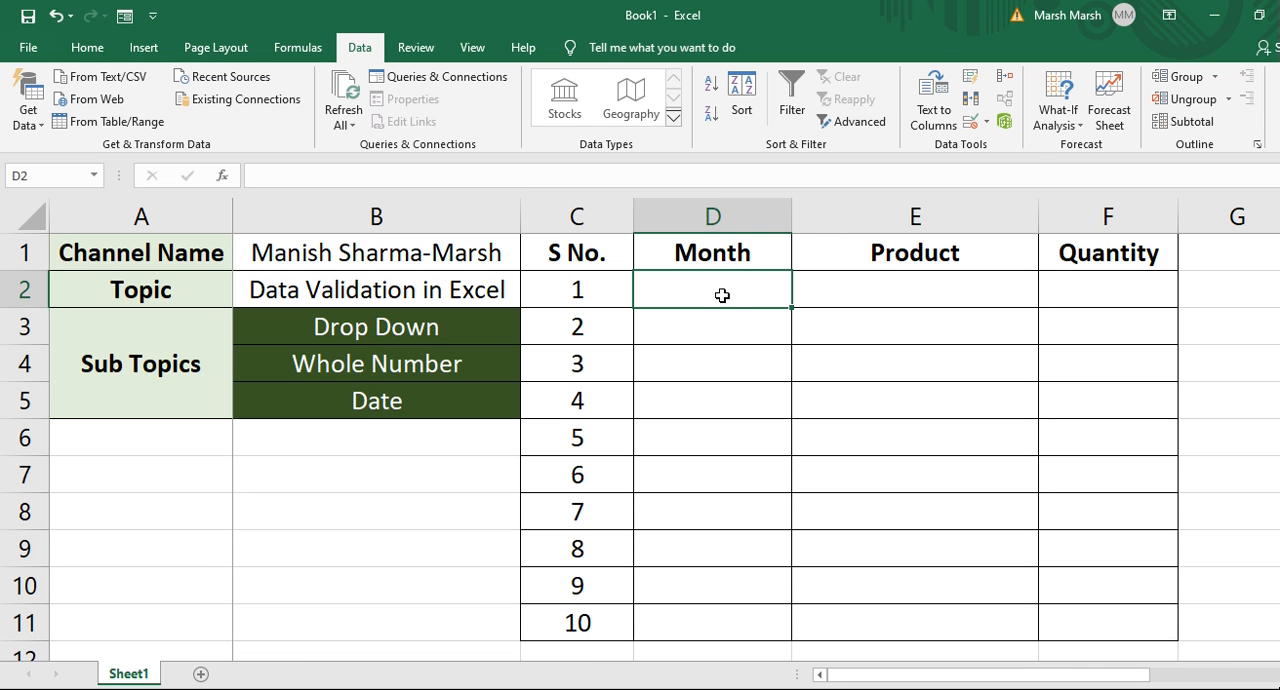
{"action": "key", "text": "Up"}
{"action": "key", "text": "Down"}
Try to enter January 2020 as the month in cell D2, then cancel the entry.
{"action": "type", "text": "Janu"}
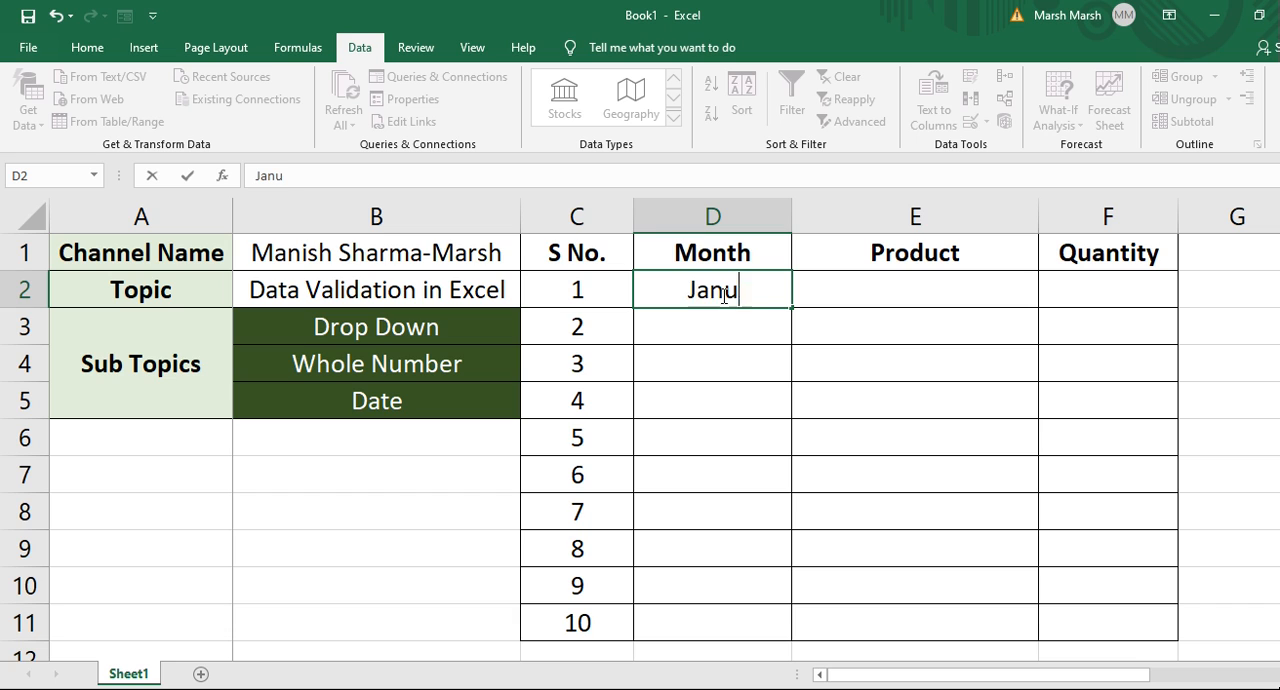
{"action": "type", "text": "ary 2010"}
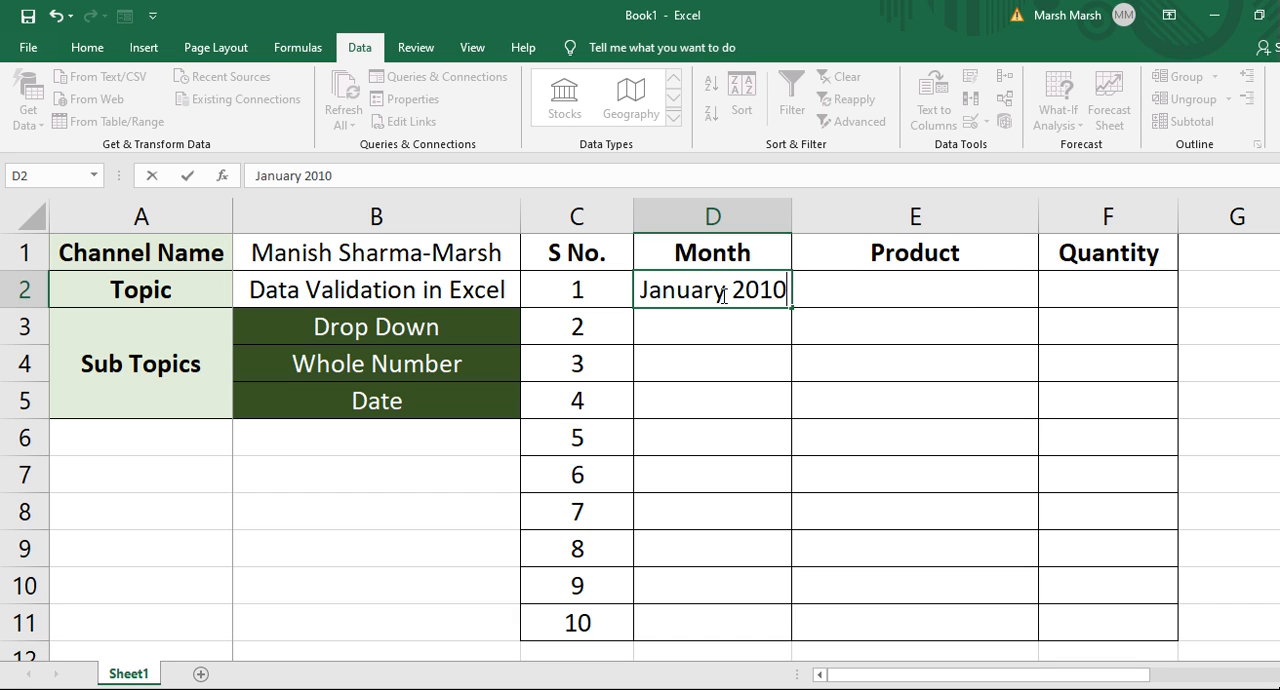
{"action": "key", "text": "BackSpace"}
{"action": "key", "text": "BackSpace"}
{"action": "type", "text": "20"}
{"action": "key", "text": "Return"}
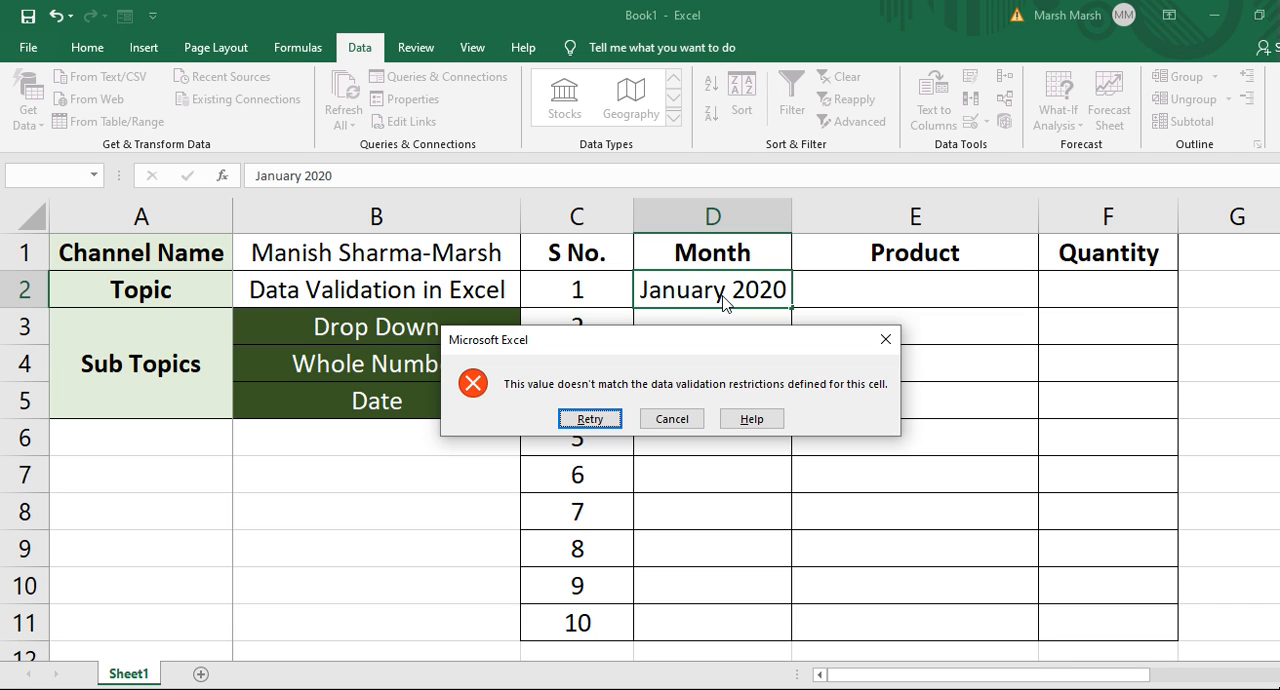
{"action": "key", "text": "Escape"}
{"action": "key", "text": "Tab"}
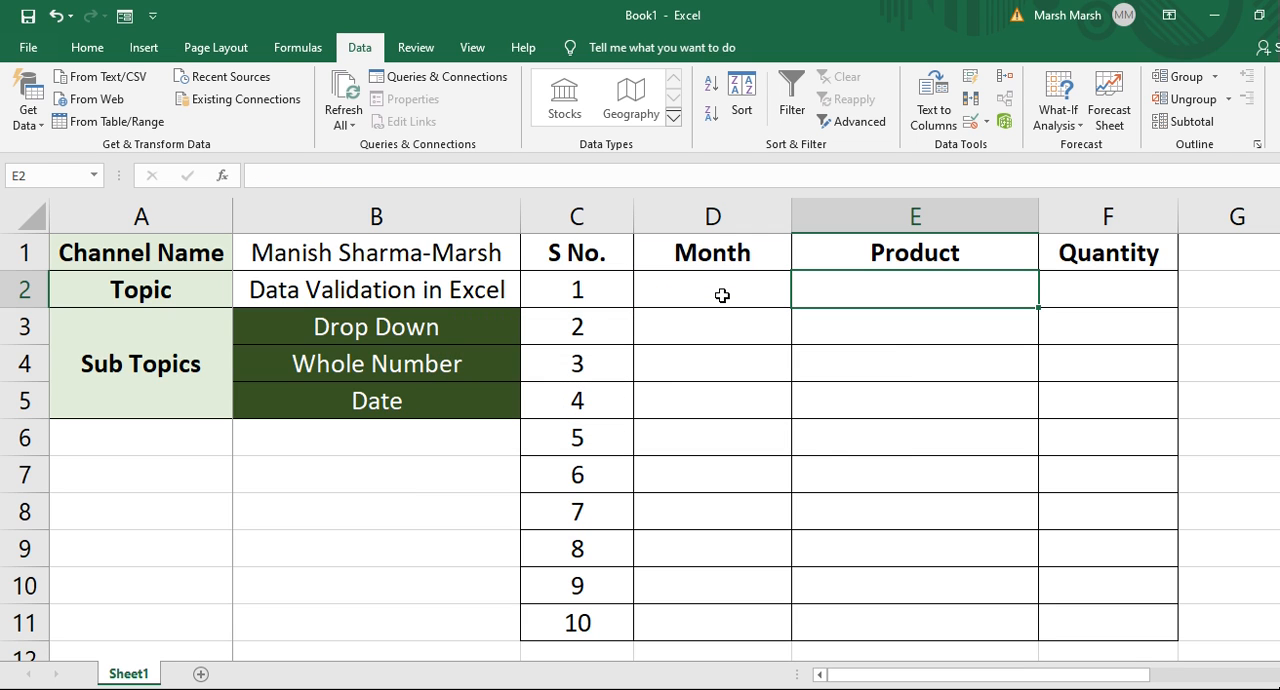
{"action": "left_click", "coordinate": [722, 295]}
{"action": "key", "text": "Return"}
{"action": "left_click", "coordinate": [722, 295]}
{"action": "key", "text": "Tab"}
{"action": "left_click", "coordinate": [722, 295]}
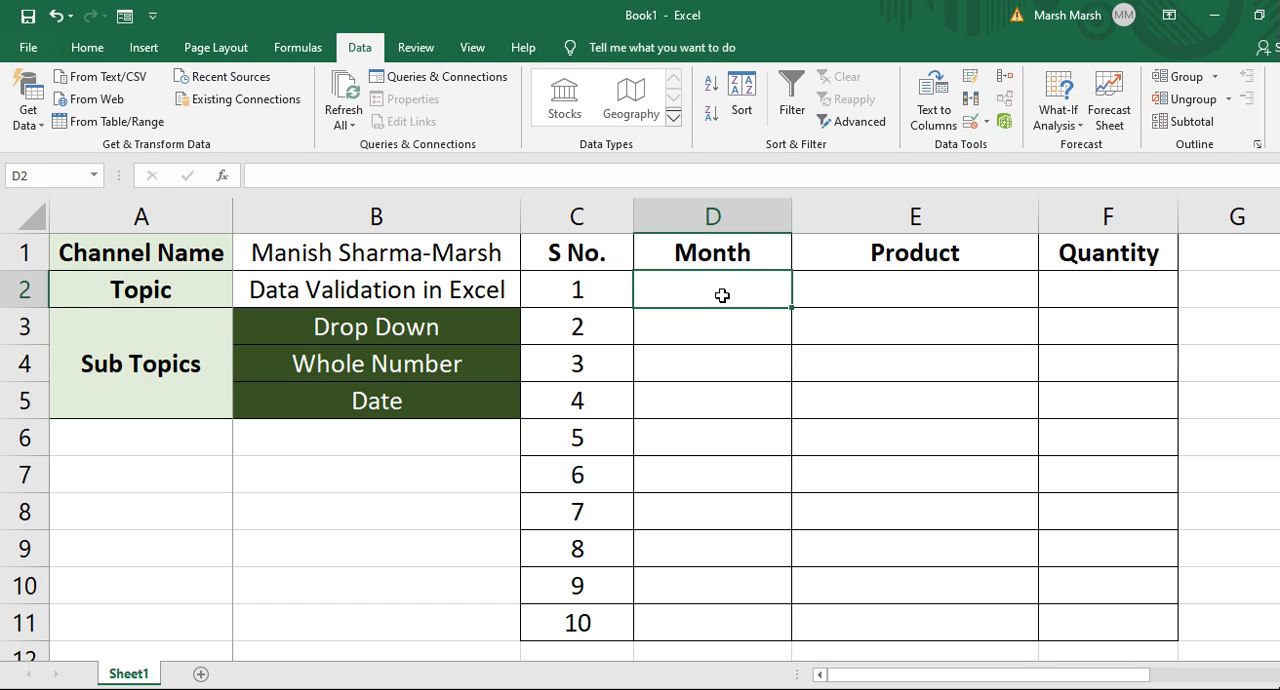
{"action": "key", "text": "Return"}
{"action": "key", "text": "Tab"}
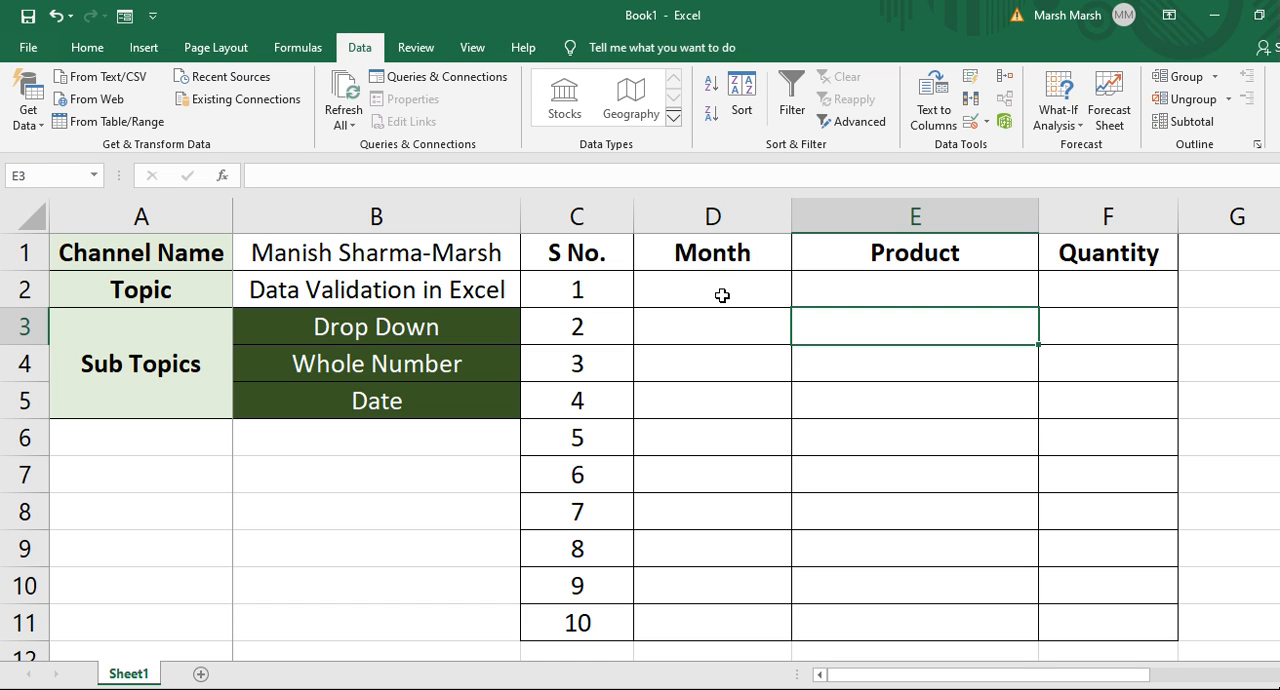
Enter LED in cell E2 and Washing Machine in cell E3 as products.
{"action": "key", "text": "Up"}
{"action": "type", "text": "LED"}
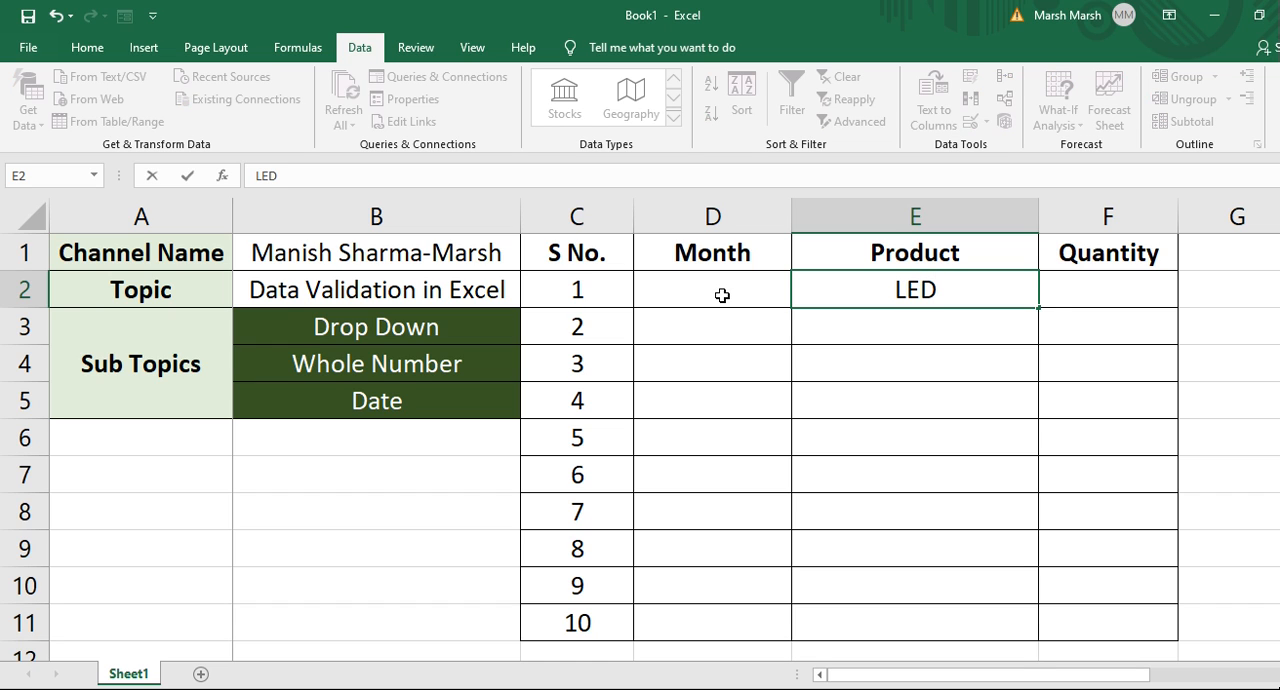
{"action": "key", "text": "Return"}
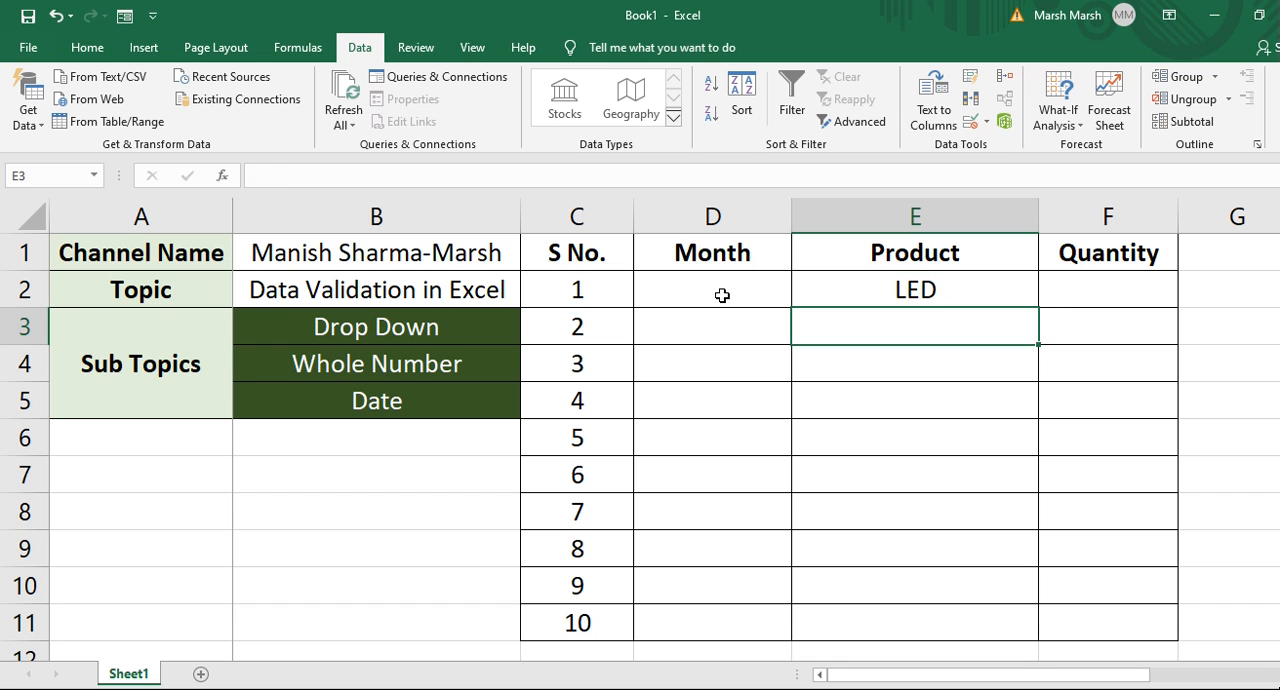
{"action": "type", "text": "Was"}
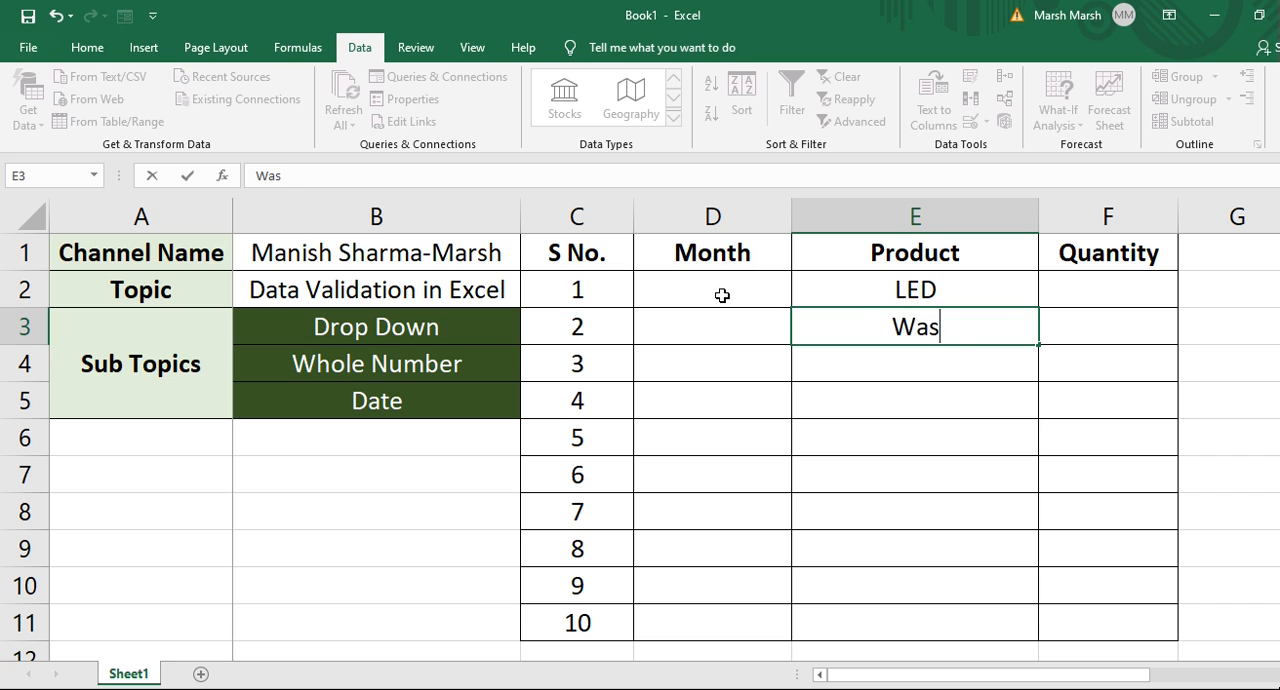
{"action": "type", "text": "hing Machine"}
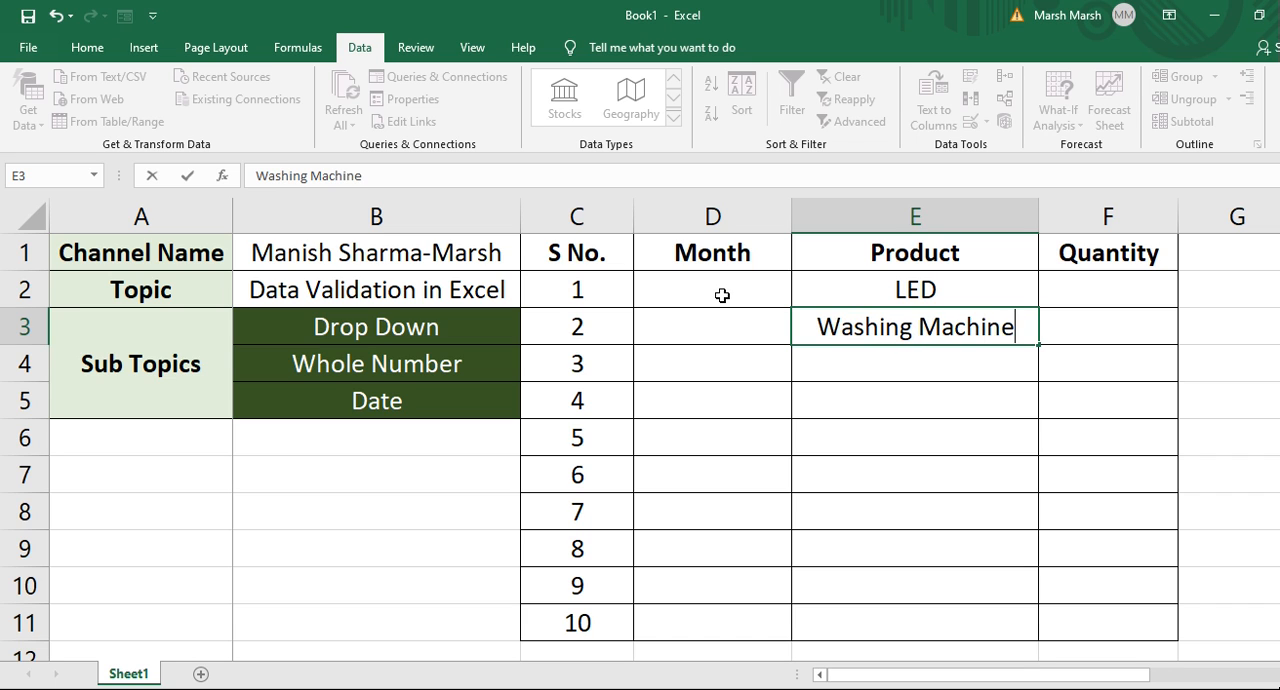
{"action": "key", "text": "Return"}
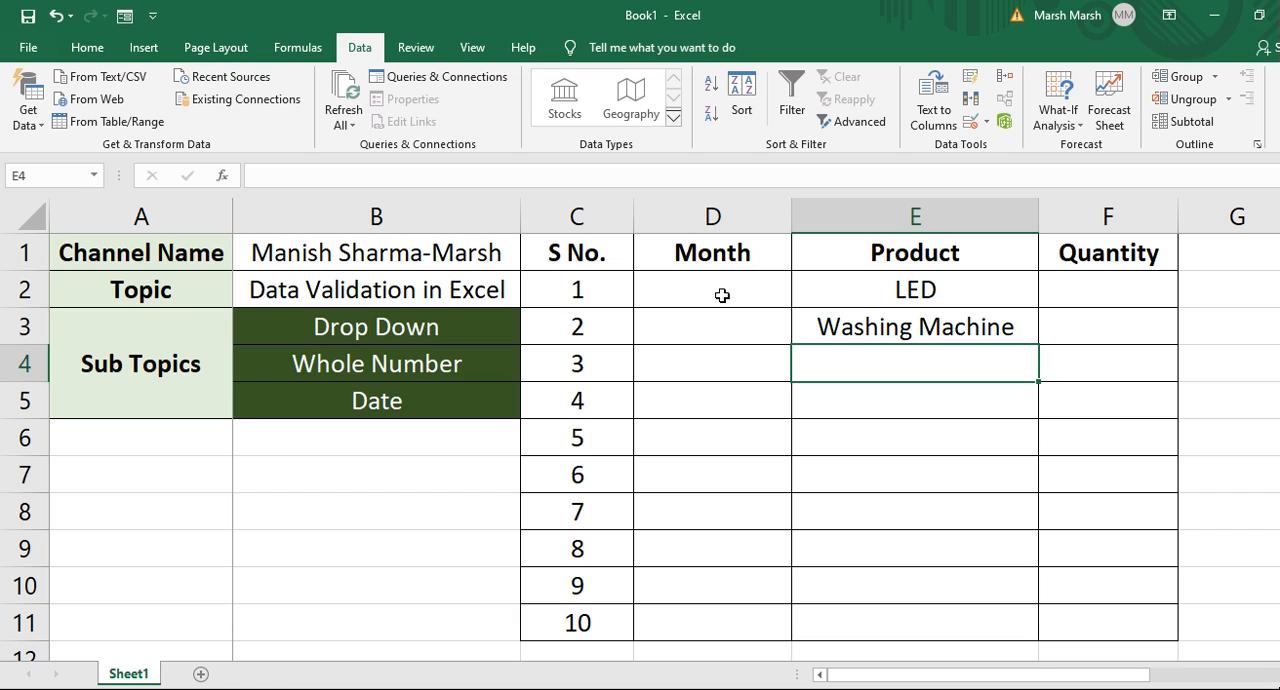
Enter WASHING MACHINE in uppercase in cell E4 and return to cell E2.
{"action": "type", "text": "WA"}
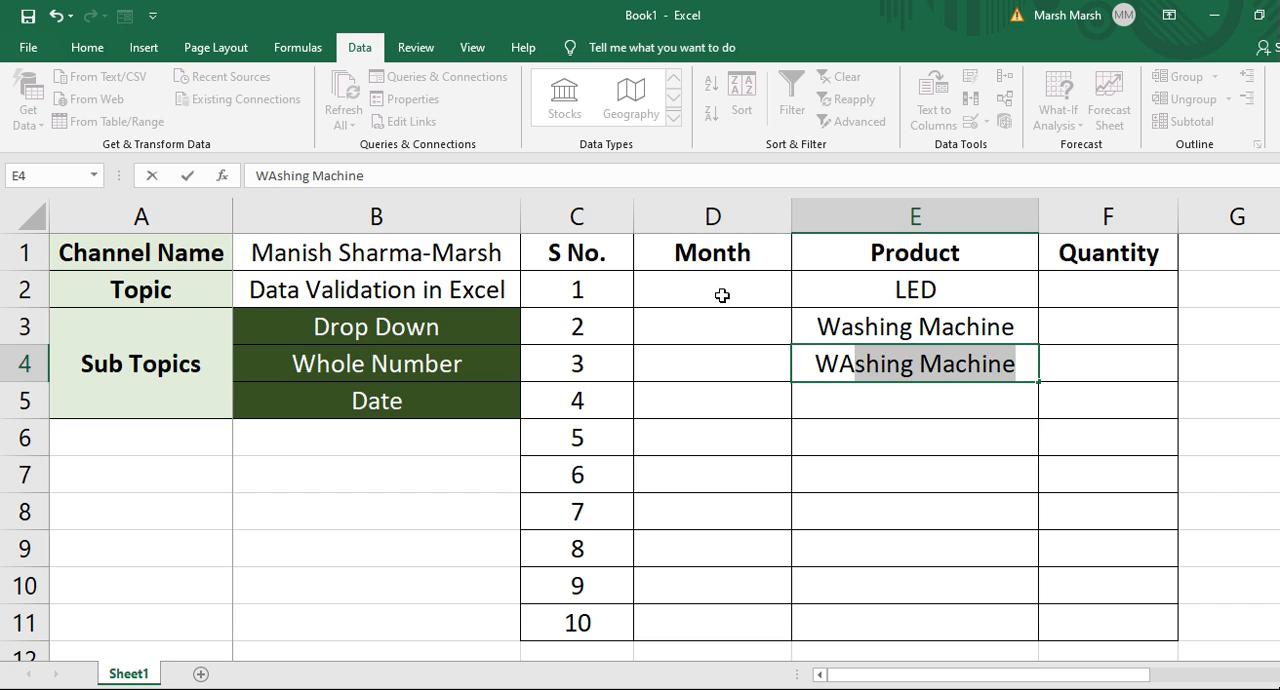
{"action": "type", "text": "SHING "}
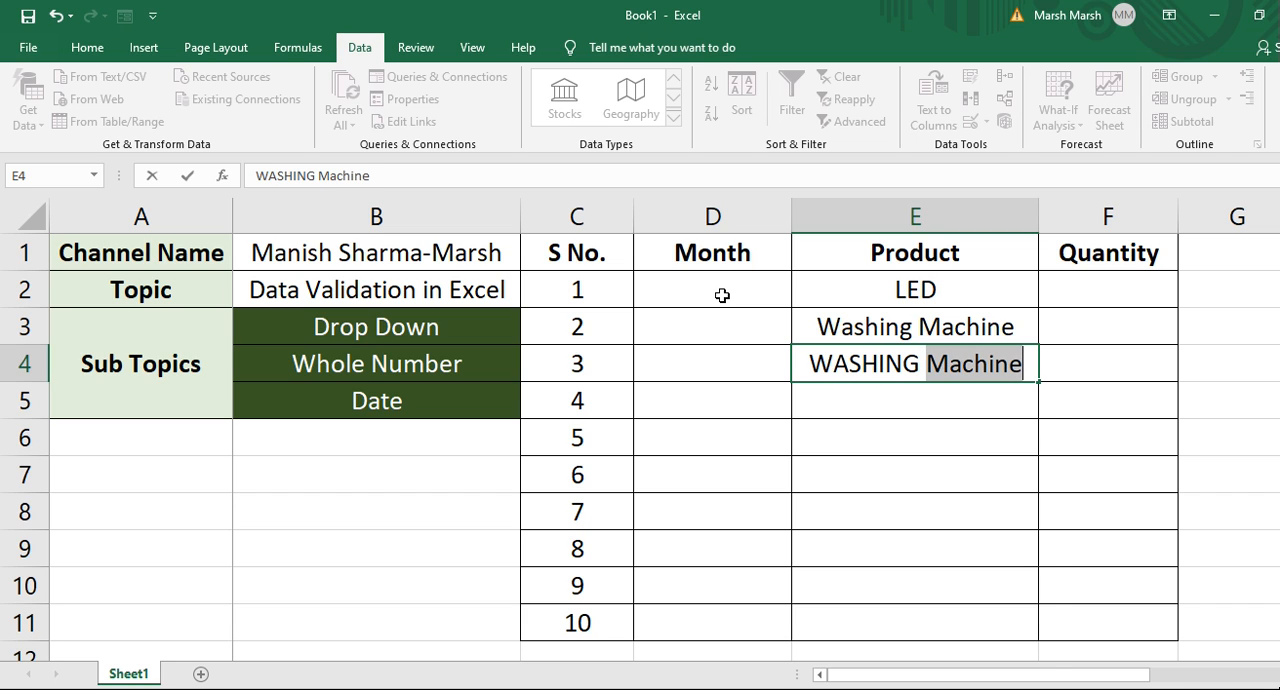
{"action": "type", "text": "MACHINE"}
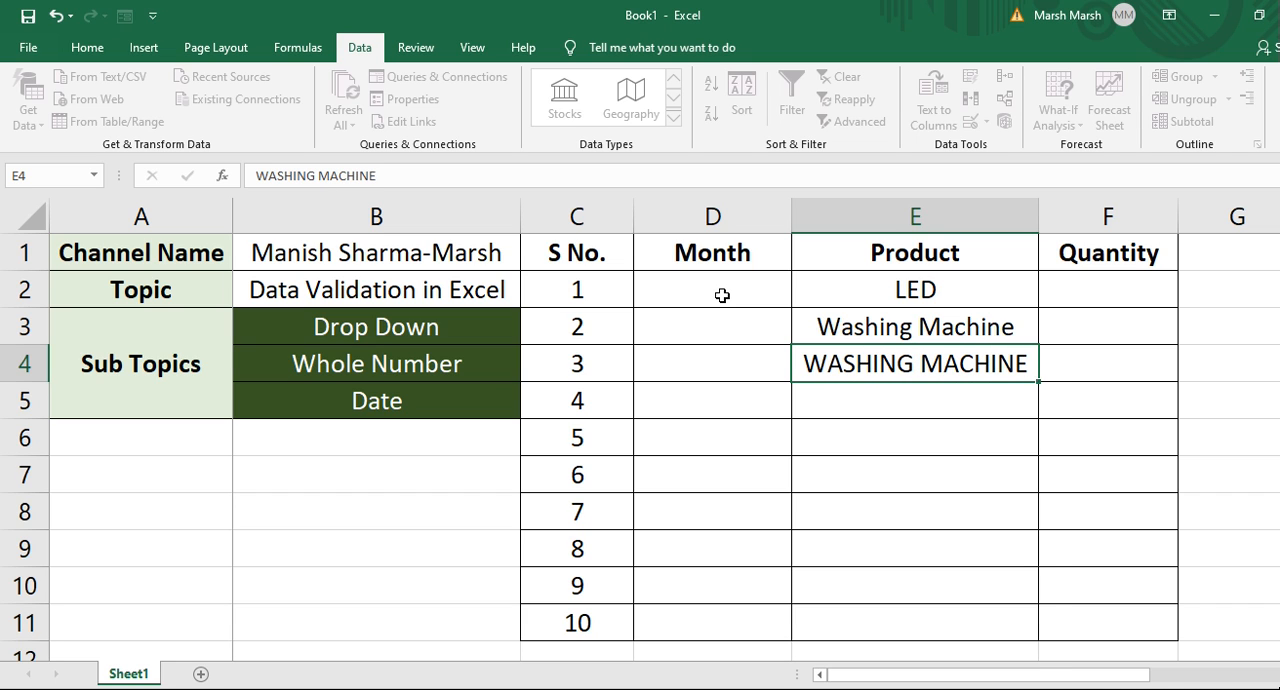
{"action": "key", "text": "Return"}
{"action": "key", "text": "Up"}
{"action": "key", "text": "Up"}
{"action": "key", "text": "Up"}
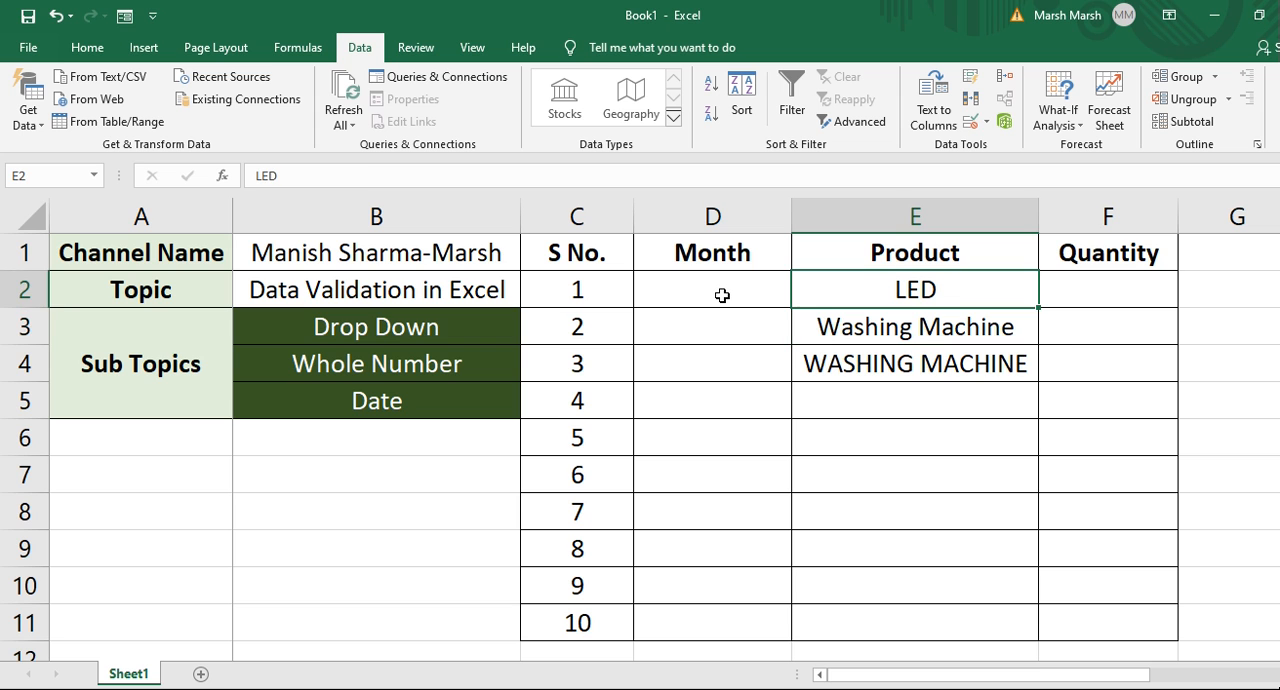
Browse the product source list at the bottom of column E, then return to cell E5.
{"action": "key", "text": "Down"}
{"action": "key", "text": "Down"}
{"action": "key", "text": "Down"}
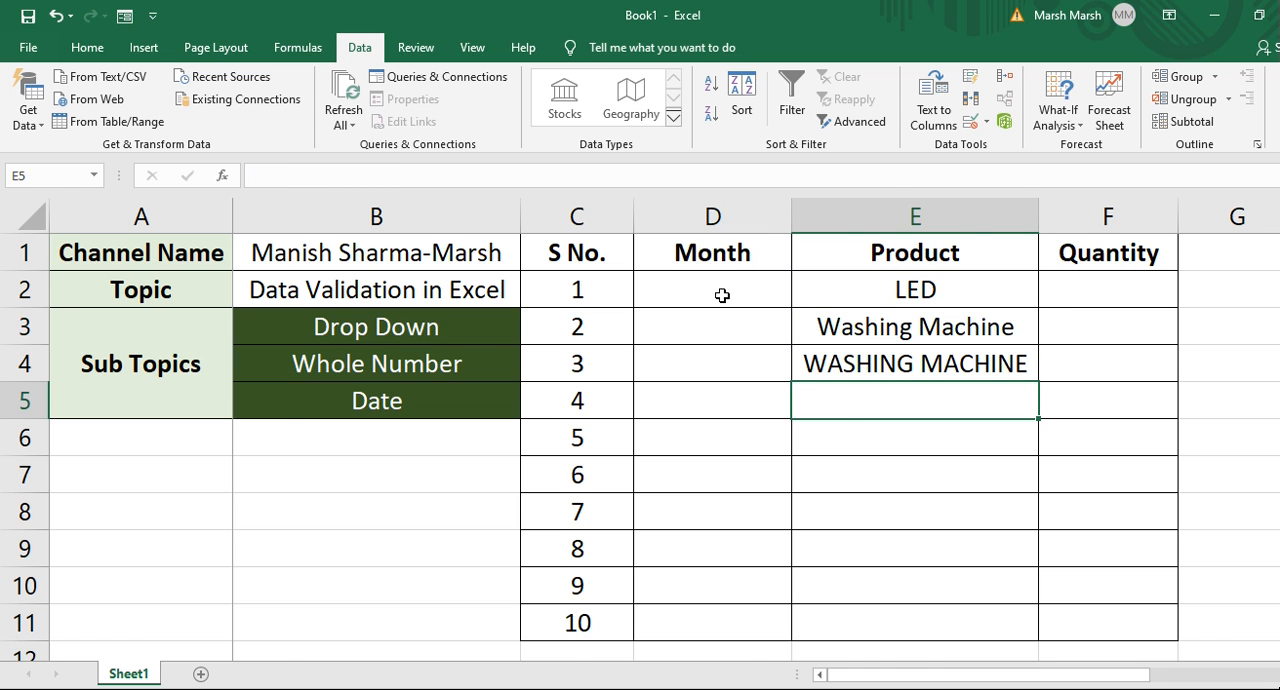
{"action": "key", "text": "ctrl+Down"}
{"action": "key", "text": "Down"}
{"action": "key", "text": "Down"}
{"action": "key", "text": "Down"}
{"action": "key", "text": "Up"}
{"action": "key", "text": "Up"}
{"action": "key", "text": "Up"}
{"action": "key", "text": "Down"}
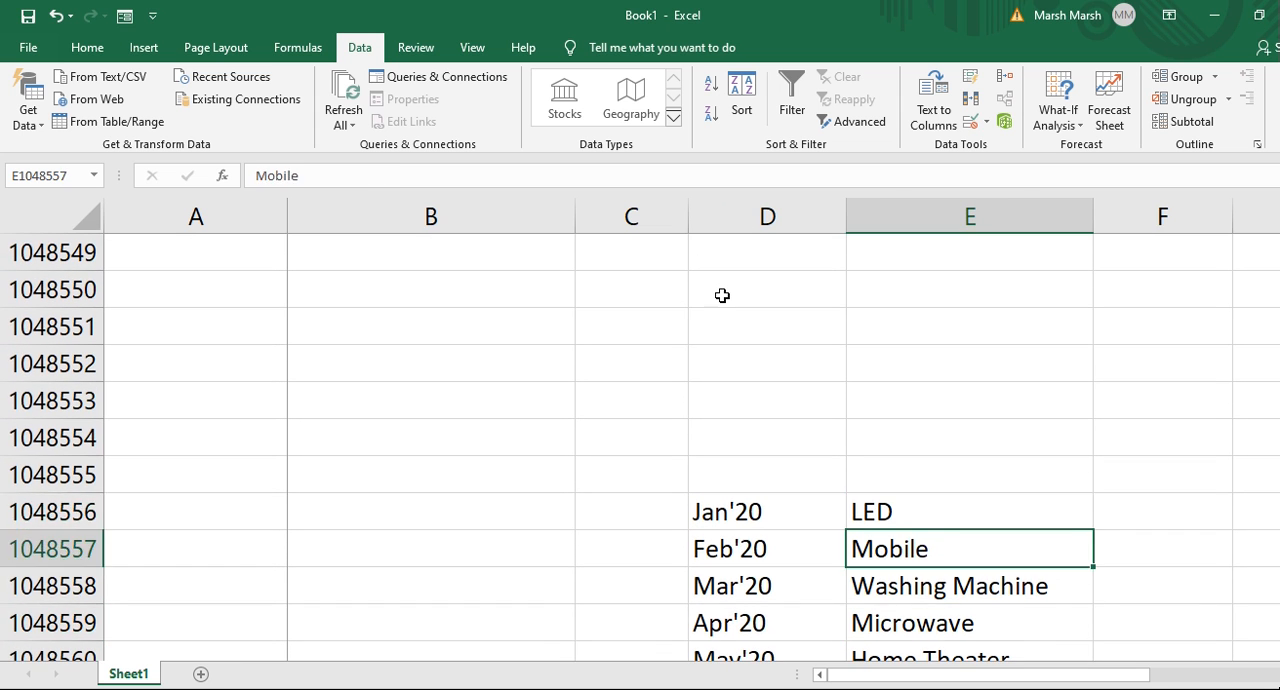
{"action": "key", "text": "Down"}
{"action": "key", "text": "Up"}
{"action": "key", "text": "Up"}
{"action": "key", "text": "ctrl+Up"}
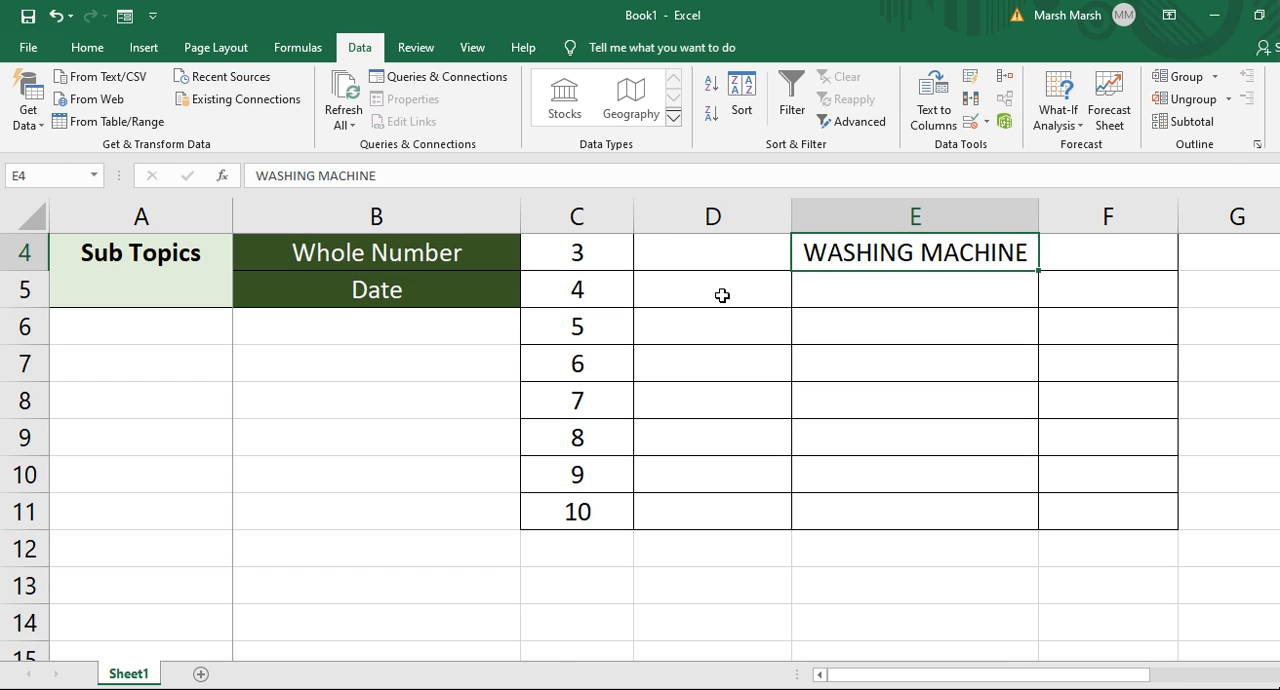
{"action": "key", "text": "Up"}
{"action": "key", "text": "Up"}
{"action": "key", "text": "Up"}
{"action": "key", "text": "Down"}
{"action": "key", "text": "Down"}
{"action": "key", "text": "Down"}
{"action": "key", "text": "Down"}
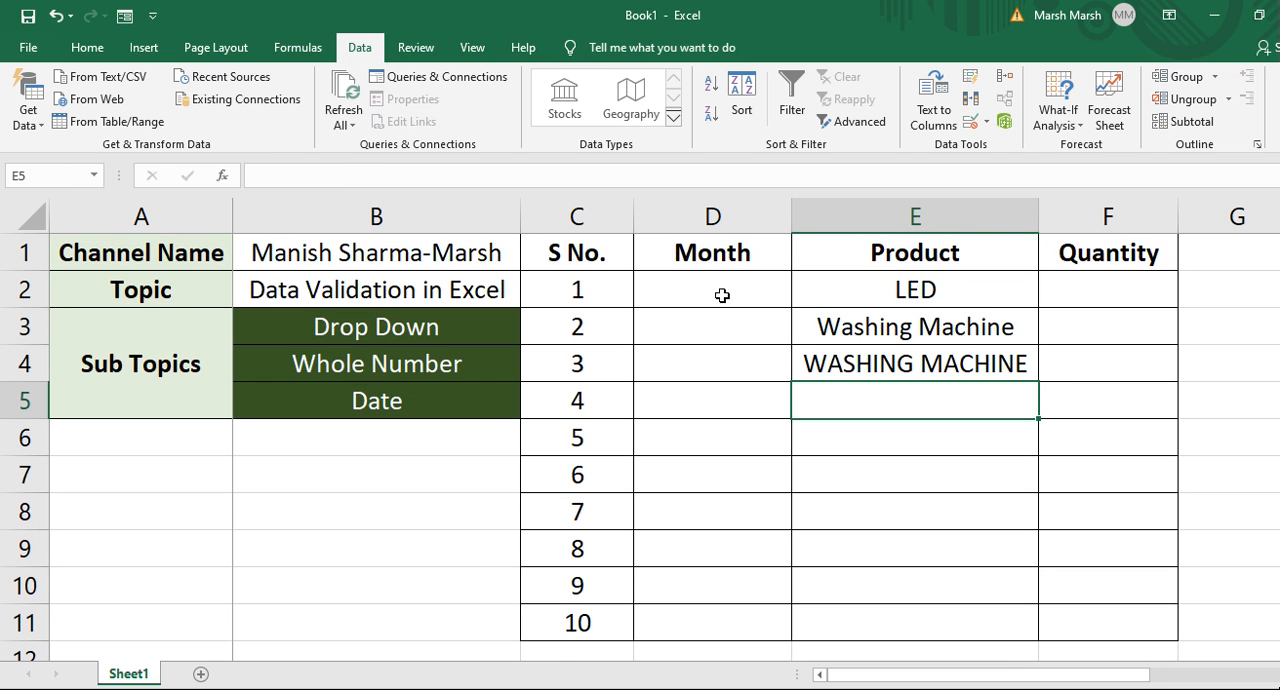
Enter Micro Wave as the product in cell E5.
{"action": "type", "text": "K"}
{"action": "type", "text": "i"}
{"action": "key", "text": "BackSpace"}
{"action": "key", "text": "BackSpace"}
{"action": "type", "text": "Micro"}
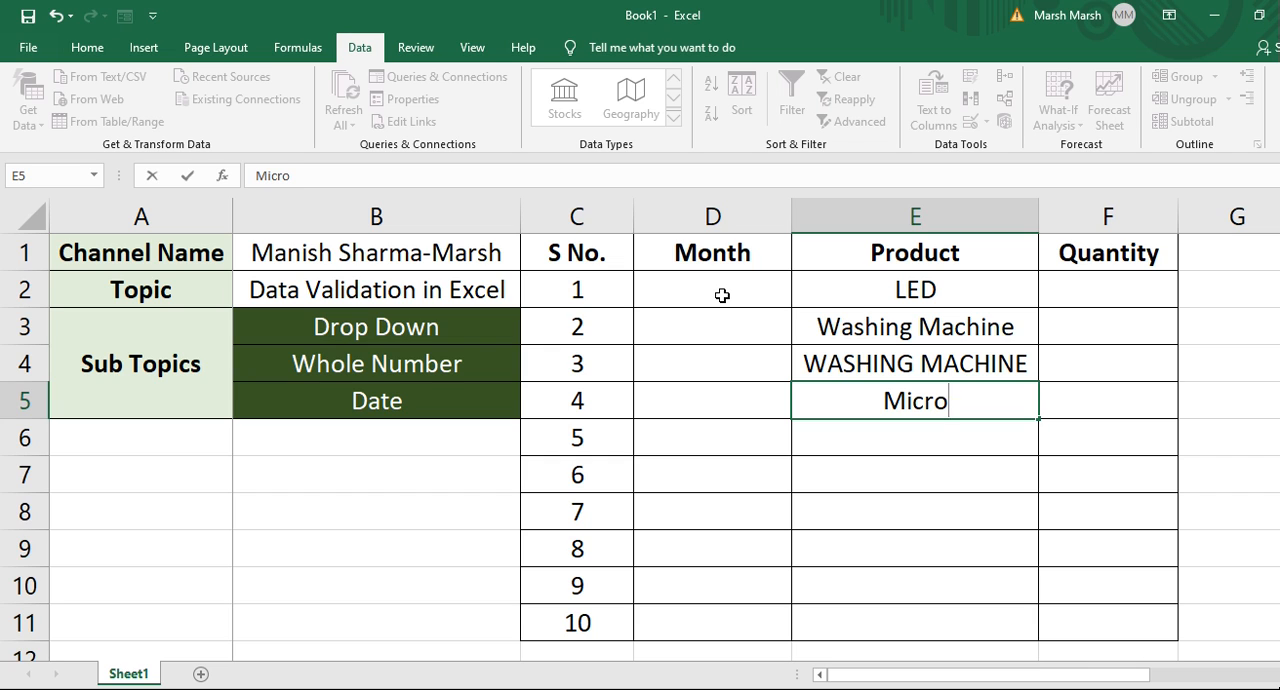
{"action": "type", "text": " Wave"}
{"action": "key", "text": "Return"}
{"action": "key", "text": "Up"}
{"action": "key", "text": "Right"}
{"action": "key", "text": "Left"}
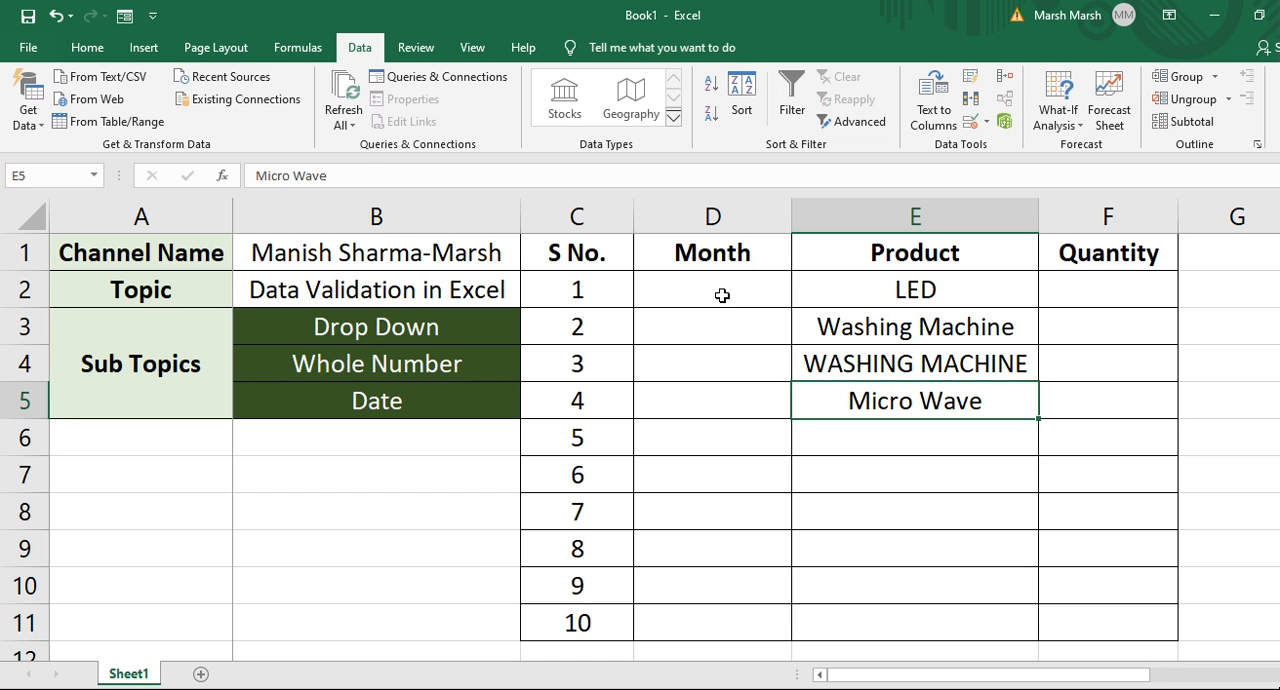
Clear all product entries from the Product column, E2 downward.
{"action": "key", "text": "Up"}
{"action": "key", "text": "Down"}
{"action": "key", "text": "Up"}
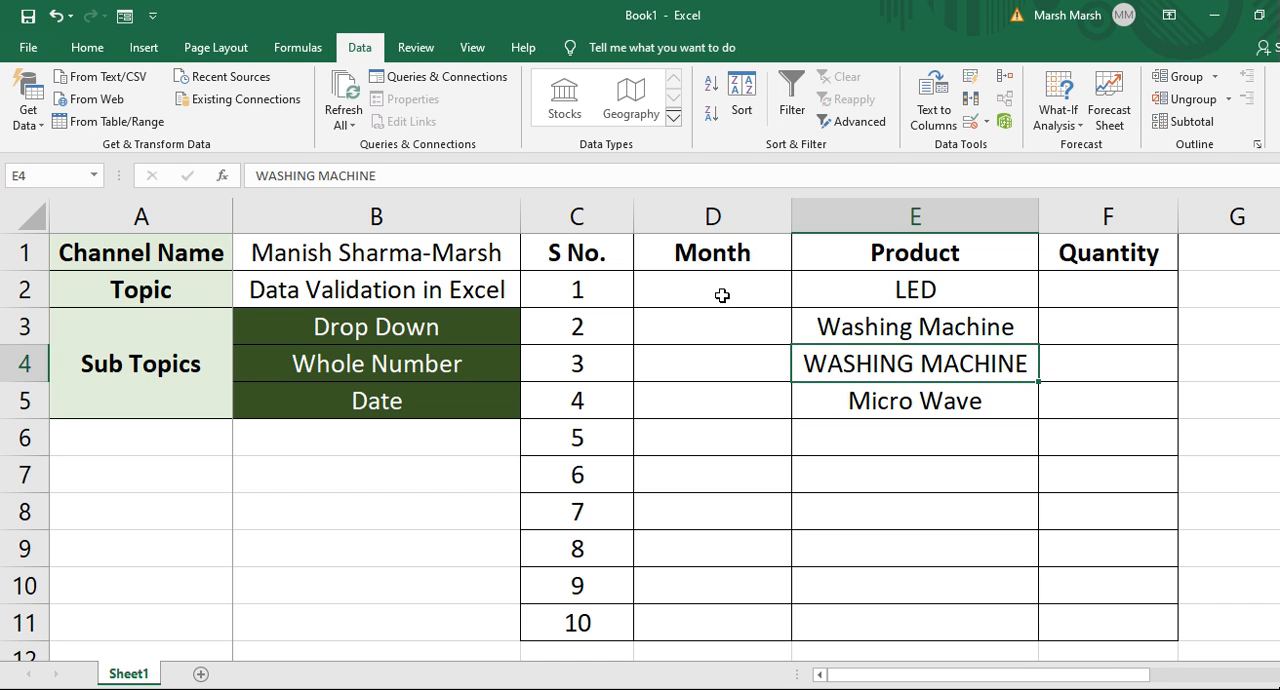
{"action": "key", "text": "Down"}
{"action": "key", "text": "Down"}
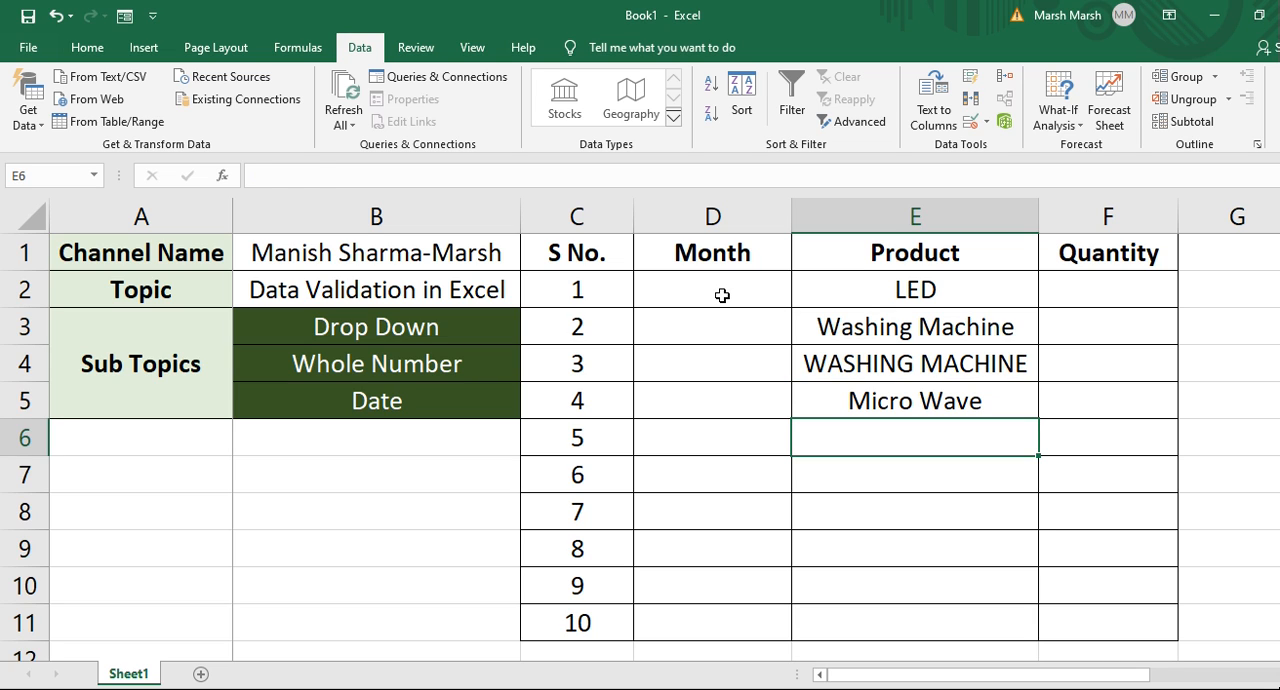
{"action": "key", "text": "Up"}
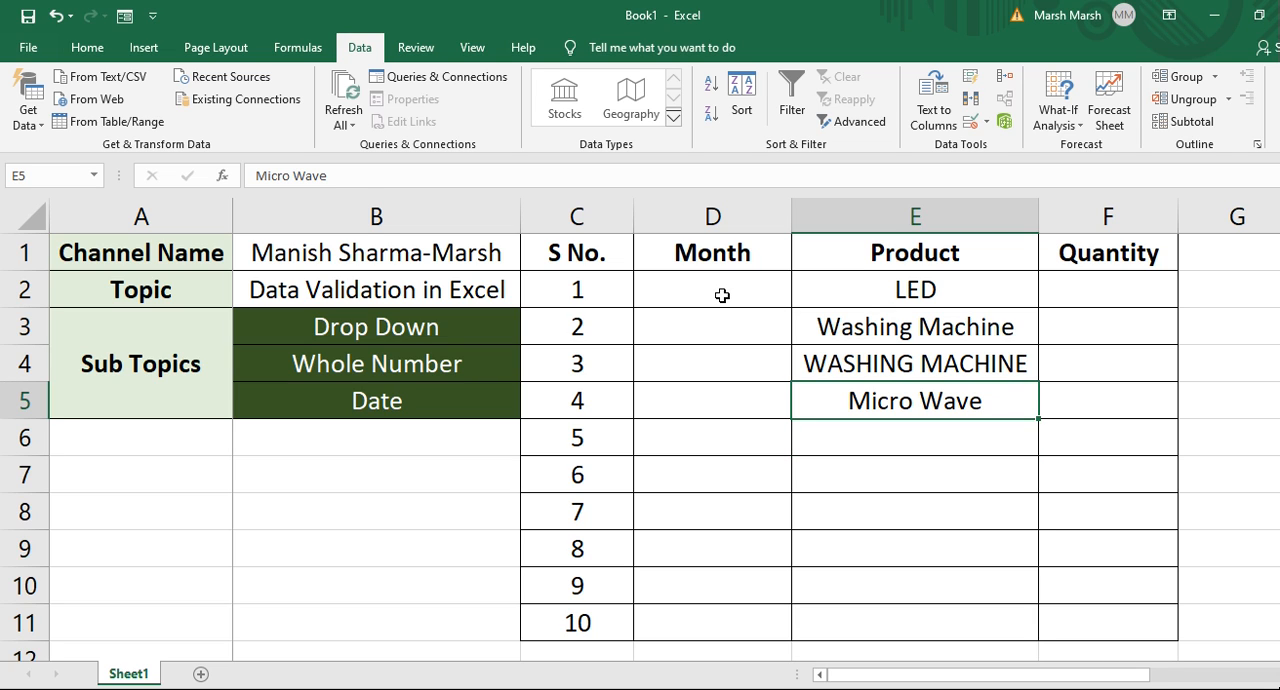
{"action": "key", "text": "Up"}
{"action": "key", "text": "ctrl+Up"}
{"action": "key", "text": "Down"}
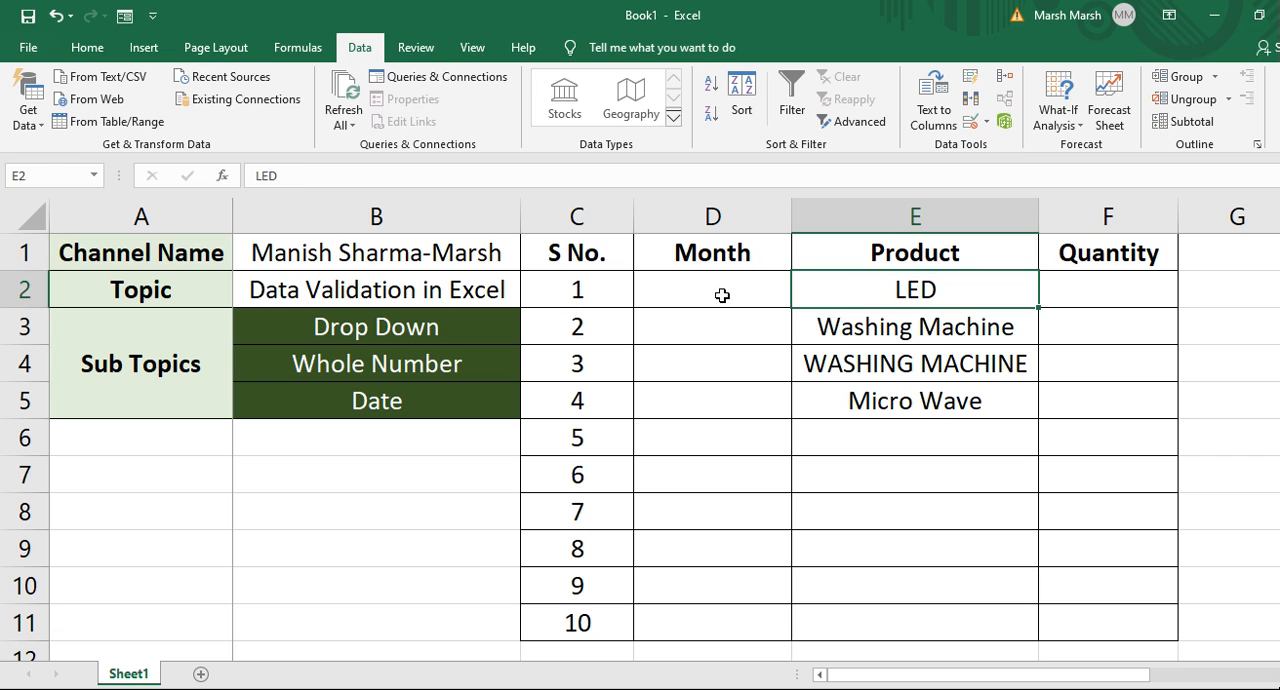
{"action": "key", "text": "ctrl+shift+Down"}
{"action": "key", "text": "Delete"}
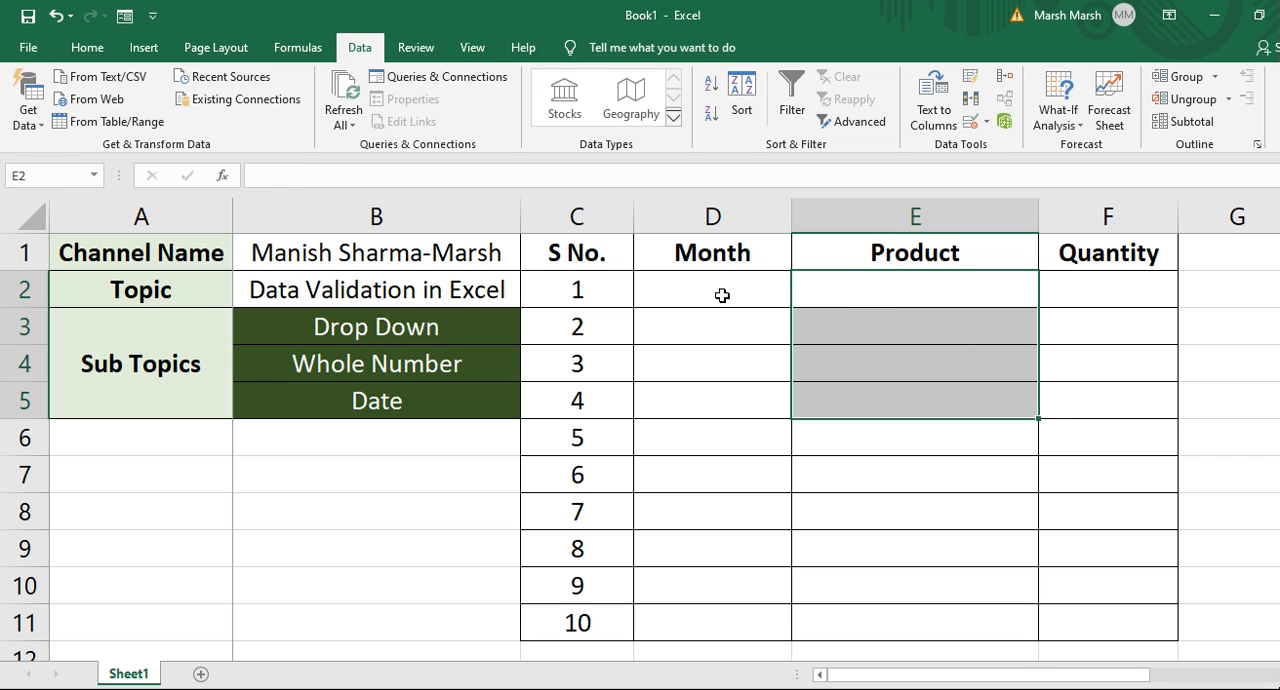
Copy the formatting of Product cells E2:E11 onto the Month column starting at D2 with Format Painter.
{"action": "key", "text": "Up"}
{"action": "left_click", "coordinate": [722, 295]}
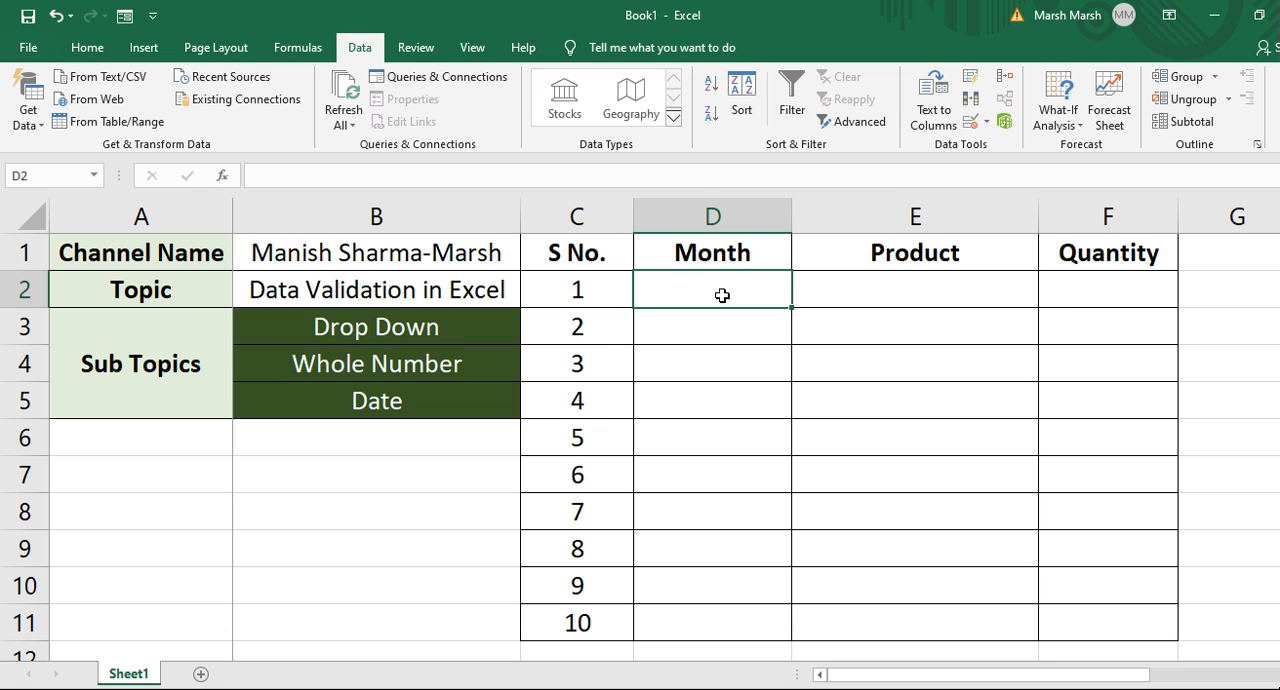
{"action": "key", "text": "Right"}
{"action": "key", "text": "shift+Down"}
{"action": "key", "text": "shift+Down"}
{"action": "key", "text": "shift+Down"}
{"action": "key", "text": "shift+Down"}
{"action": "key", "text": "shift+Down"}
{"action": "key", "text": "shift+Down"}
{"action": "key", "text": "shift+Down"}
{"action": "key", "text": "shift+Down"}
{"action": "key", "text": "shift+Down"}
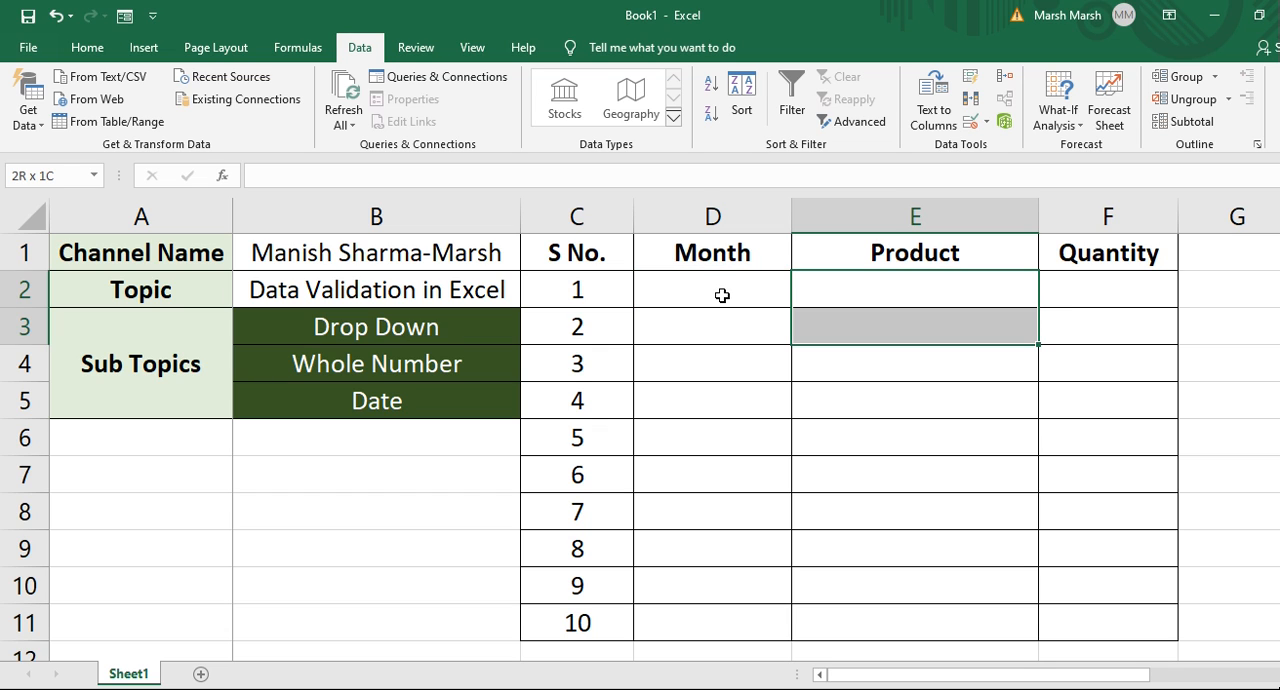
{"action": "key", "text": "ctrl+c"}
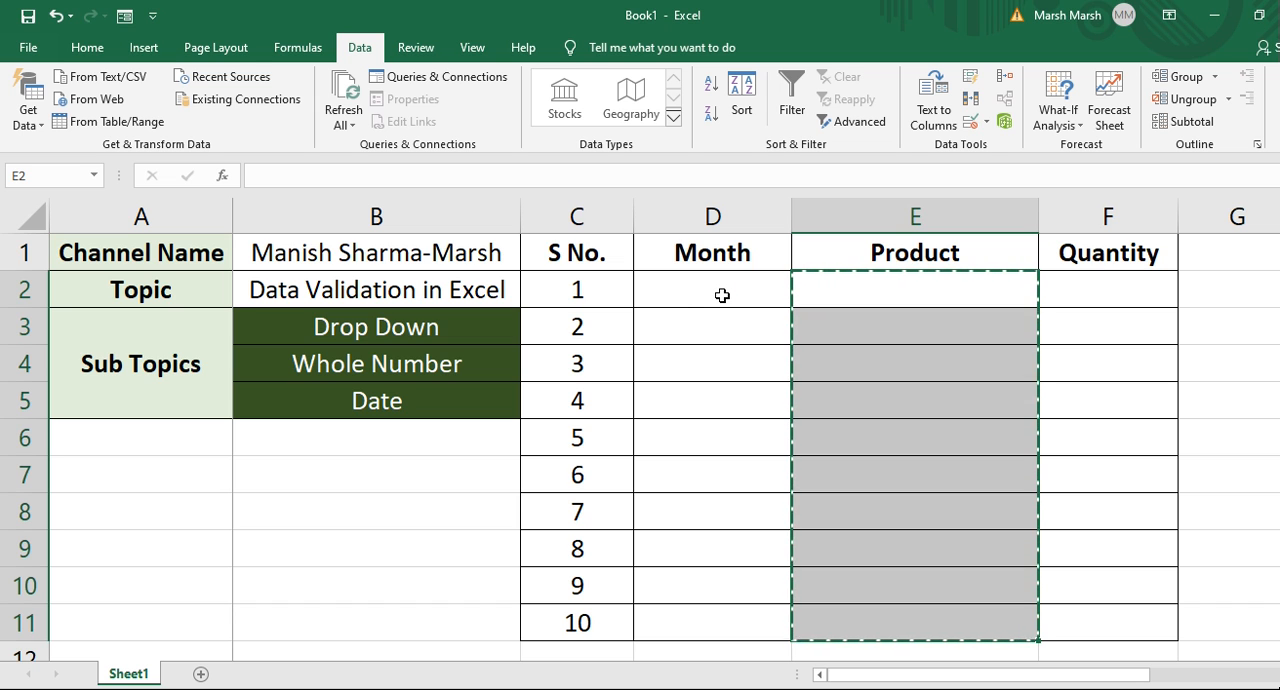
{"action": "left_click", "coordinate": [88, 48]}
{"action": "left_click", "coordinate": [96, 121]}
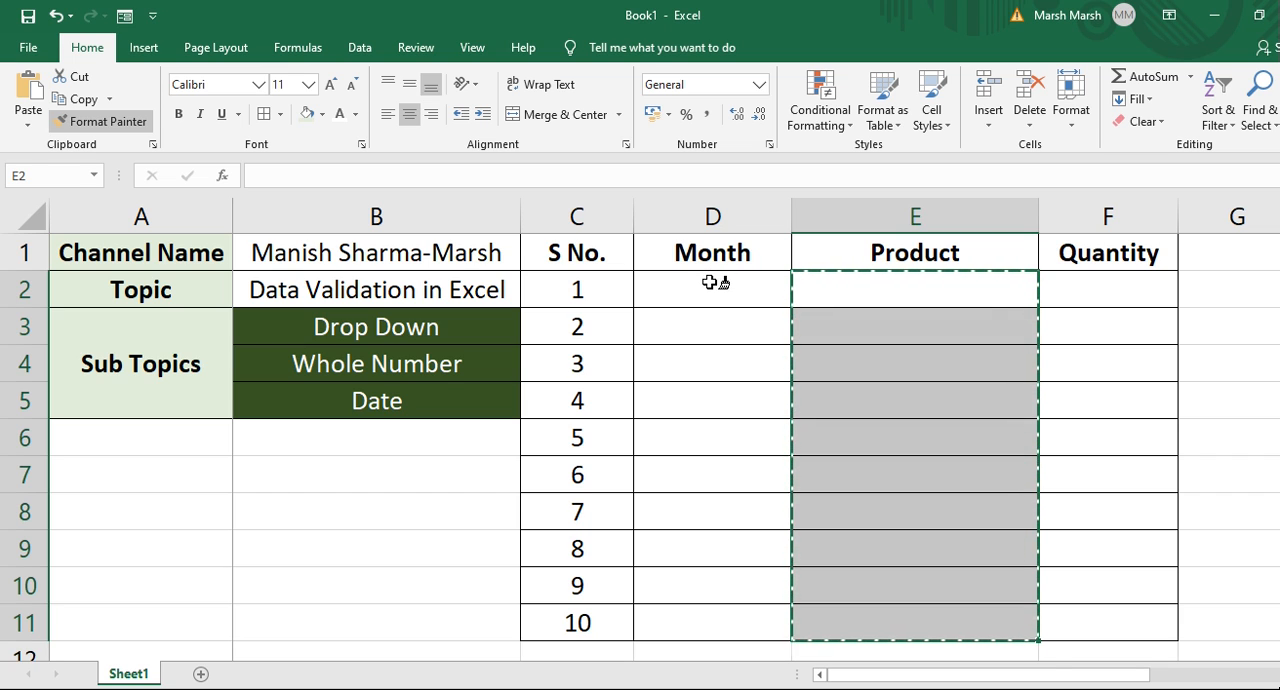
{"action": "left_click", "coordinate": [709, 282]}
{"action": "left_click", "coordinate": [709, 282]}
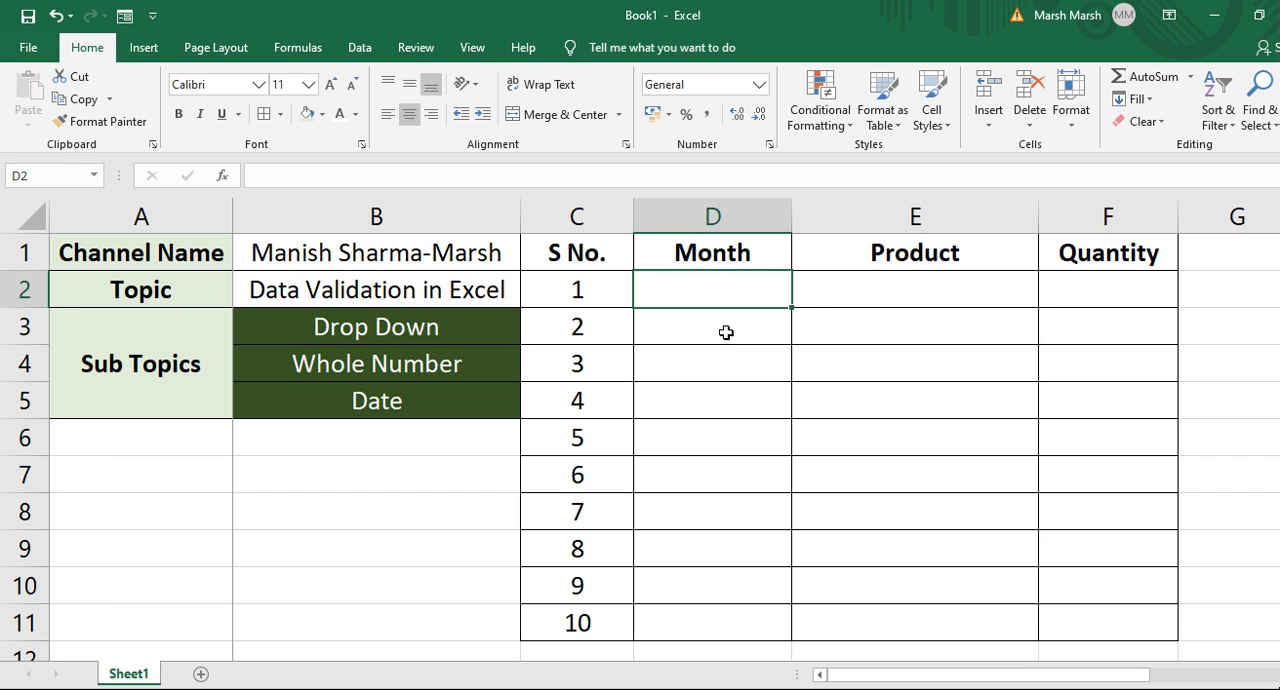
Open Data Validation for cell D2 and change the allowed type to List.
{"action": "key", "text": "Down"}
{"action": "key", "text": "Up"}
{"action": "left_click", "coordinate": [360, 50]}
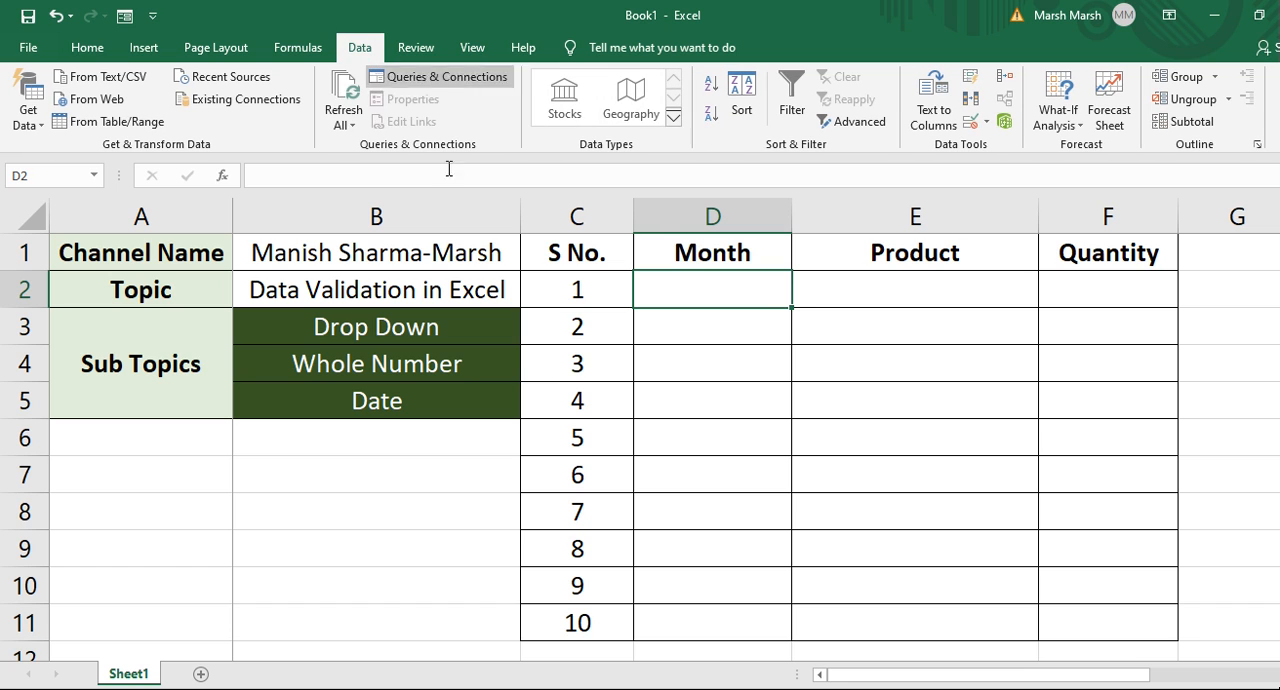
{"action": "left_click", "coordinate": [987, 123]}
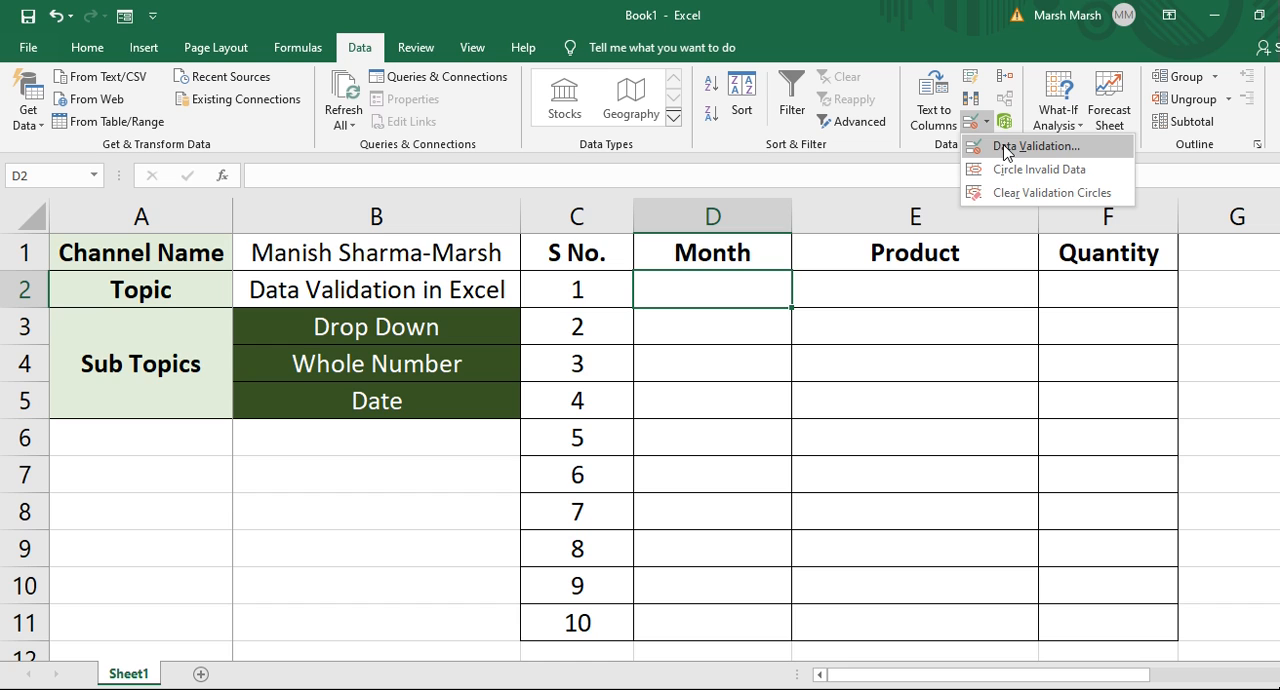
{"action": "left_click", "coordinate": [1004, 146]}
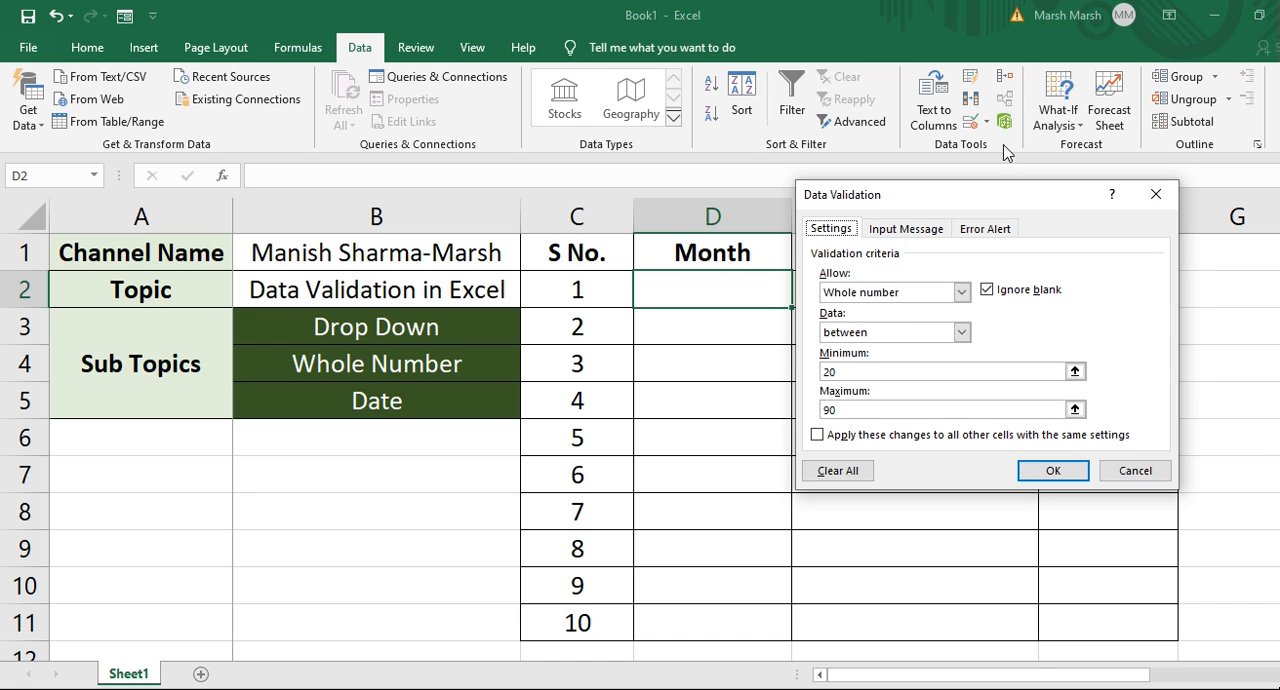
{"action": "left_click", "coordinate": [910, 294]}
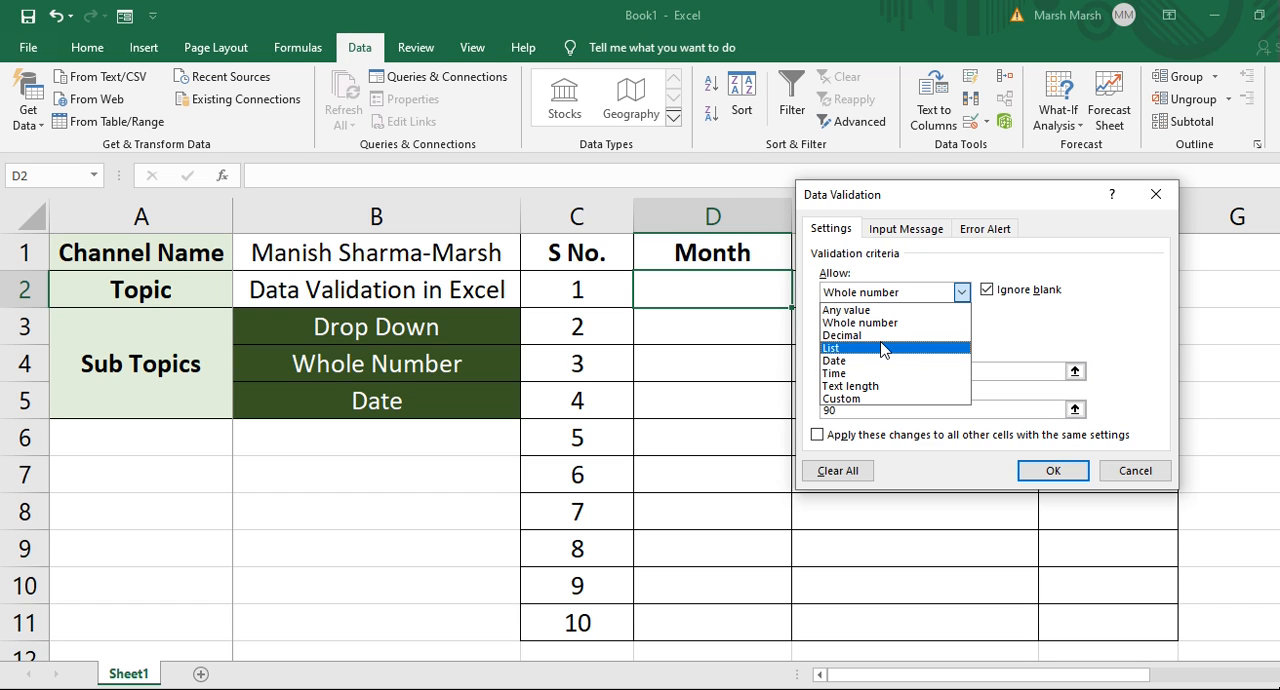
{"action": "left_click", "coordinate": [865, 349]}
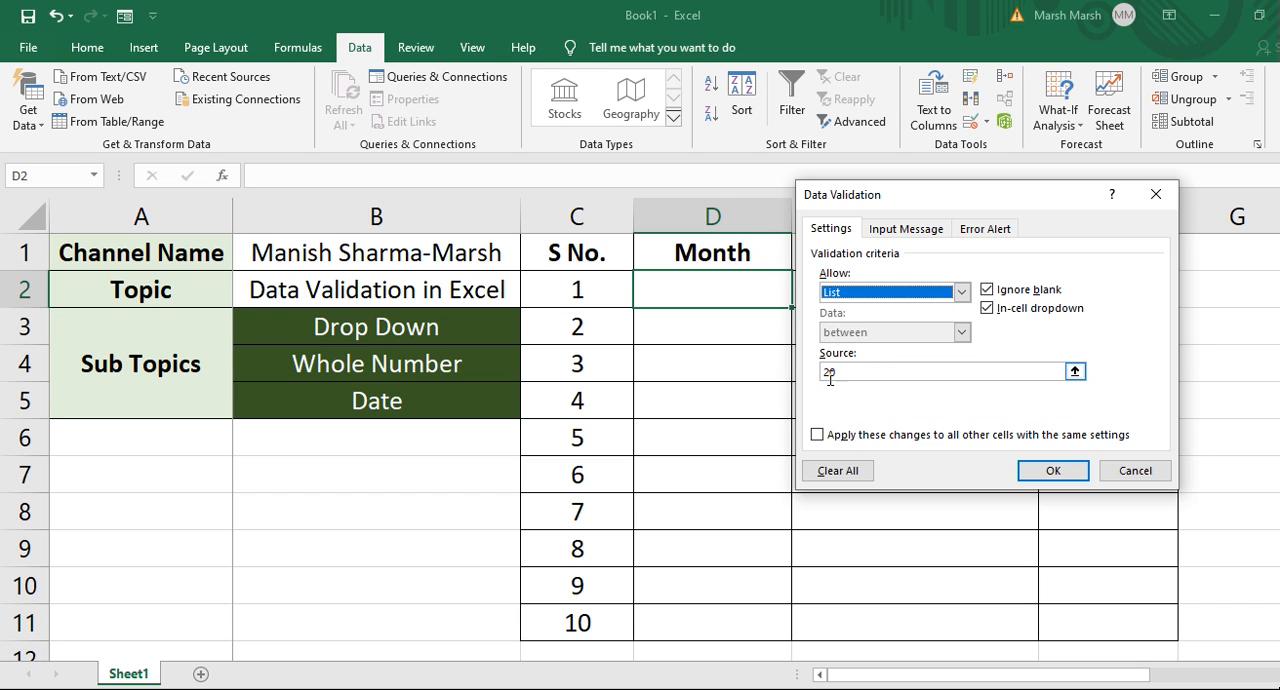
Set the list source to the month range $D$1048556:$D$1048567, apply it, and return to cell D2.
{"action": "left_click", "coordinate": [844, 372]}
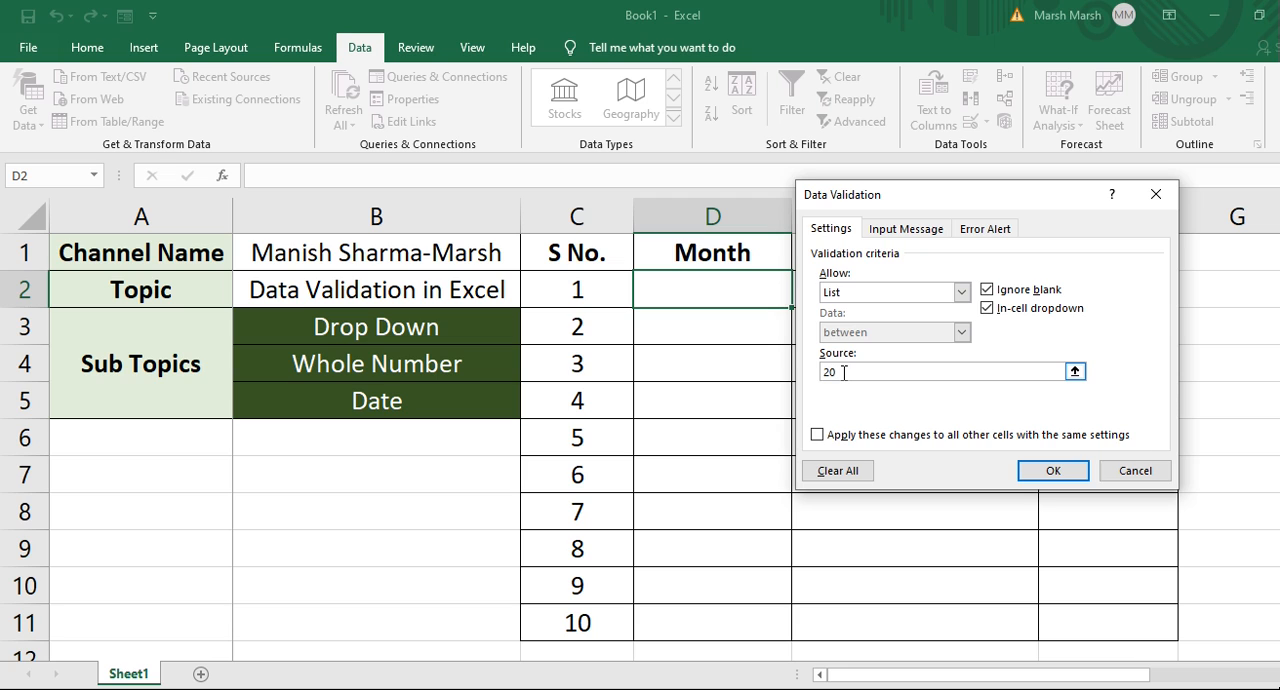
{"action": "key", "text": "BackSpace"}
{"action": "key", "text": "BackSpace"}
{"action": "left_click", "coordinate": [714, 322]}
{"action": "key", "text": "ctrl+Down"}
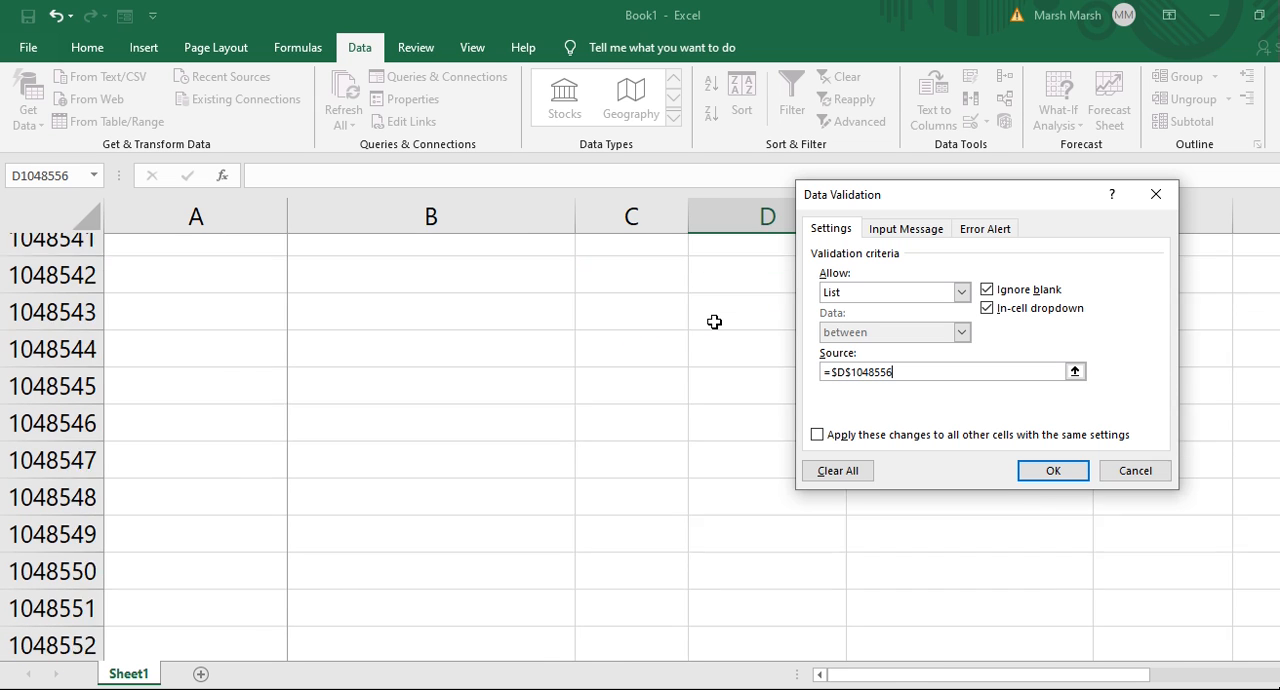
{"action": "key", "text": "ctrl+shift+Down"}
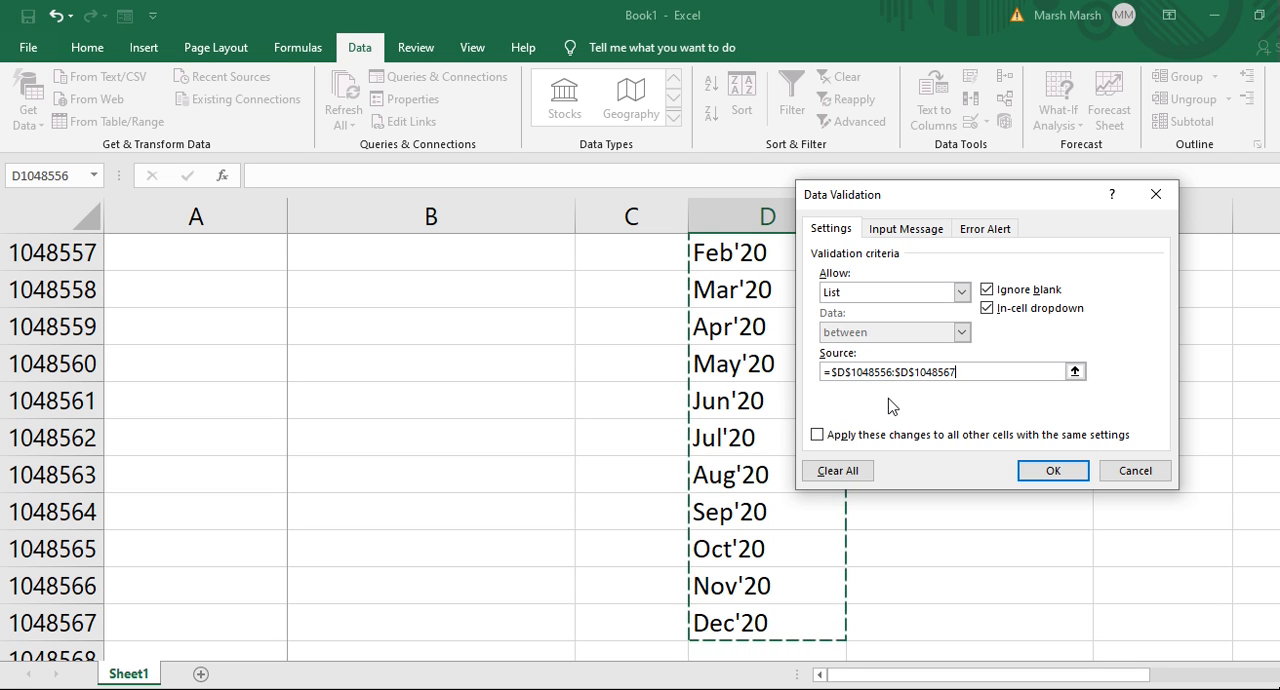
{"action": "left_click", "coordinate": [1045, 483]}
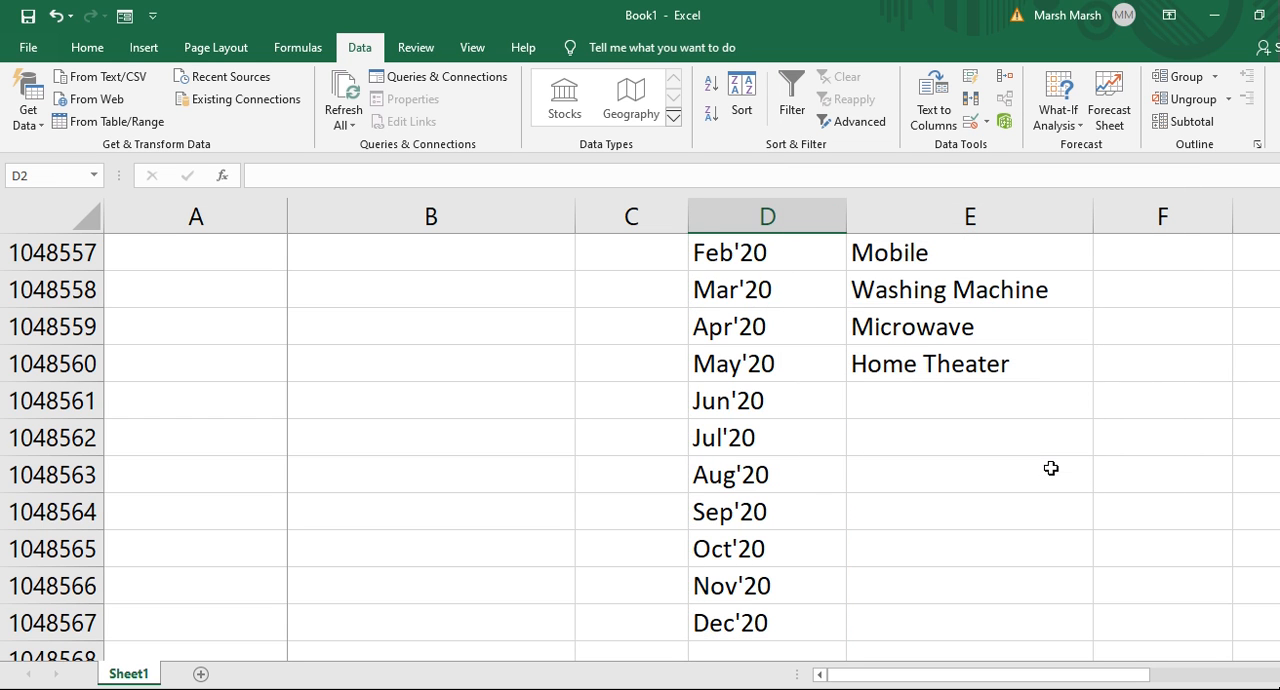
{"action": "key", "text": "ctrl+Up"}
{"action": "key", "text": "Down"}
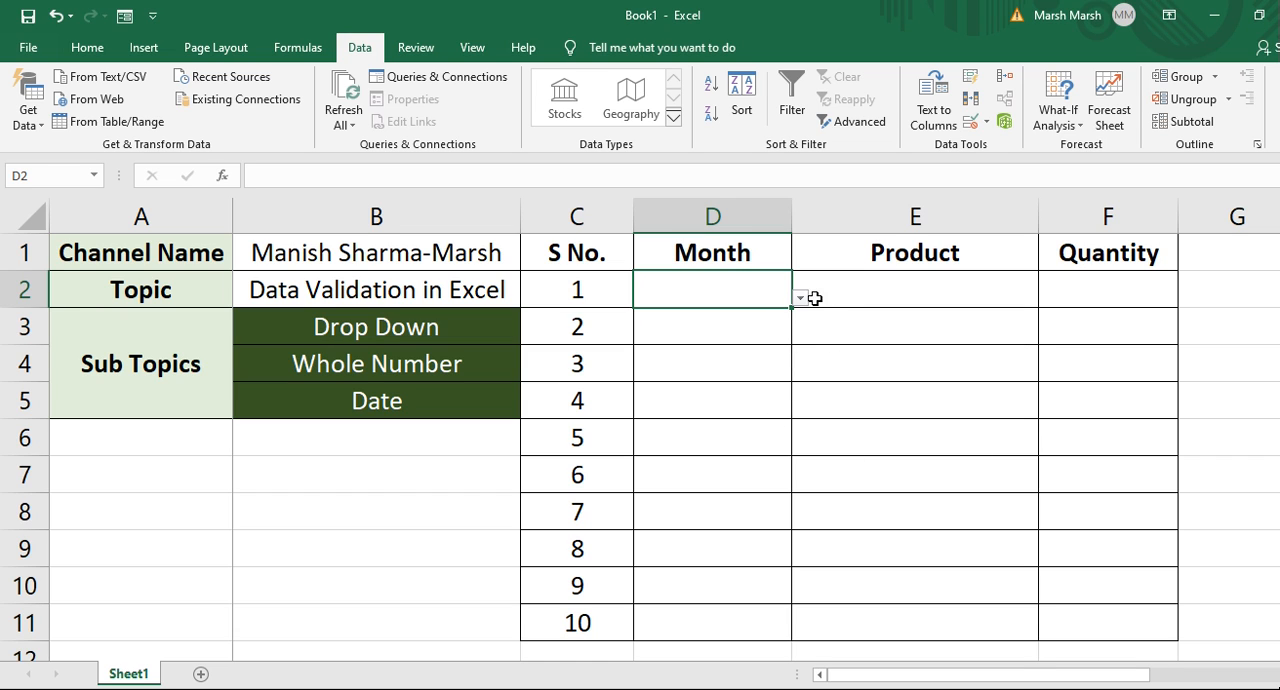
Pick Jan'20 from the new month drop-down list in cell D2.
{"action": "left_click", "coordinate": [800, 299]}
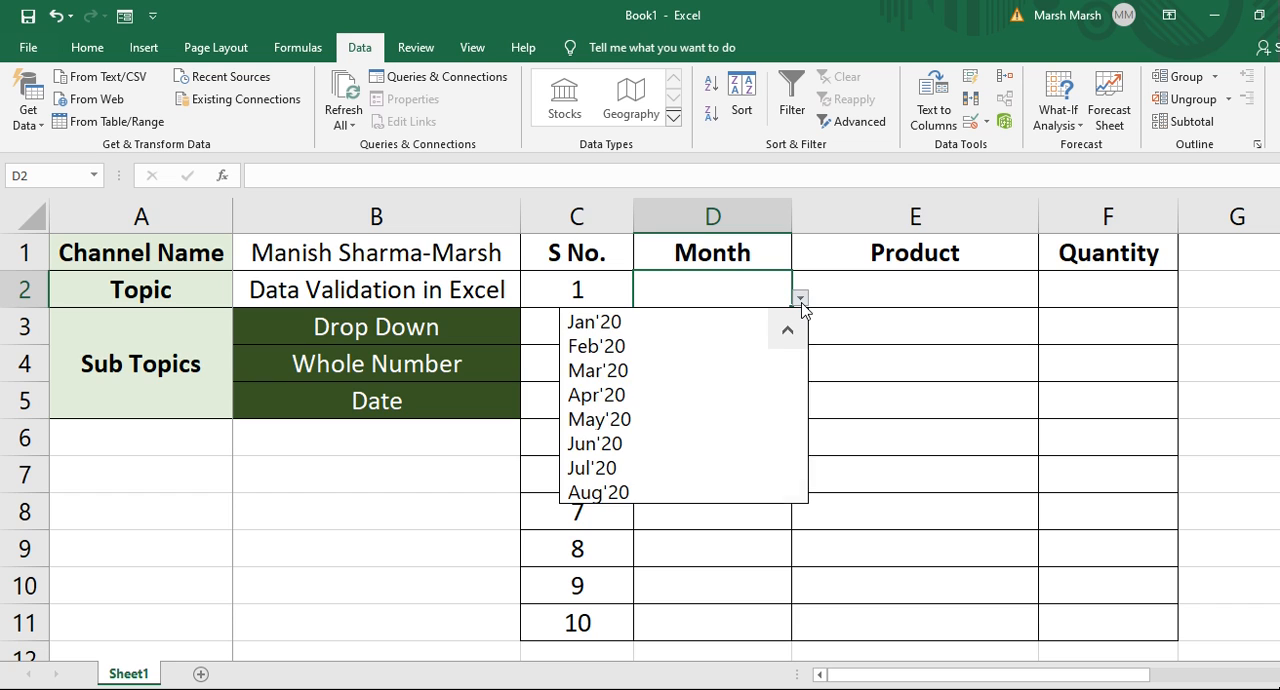
{"action": "left_click_drag", "start_coordinate": [797, 376], "coordinate": [791, 420]}
{"action": "left_click_drag", "start_coordinate": [786, 378], "coordinate": [786, 334]}
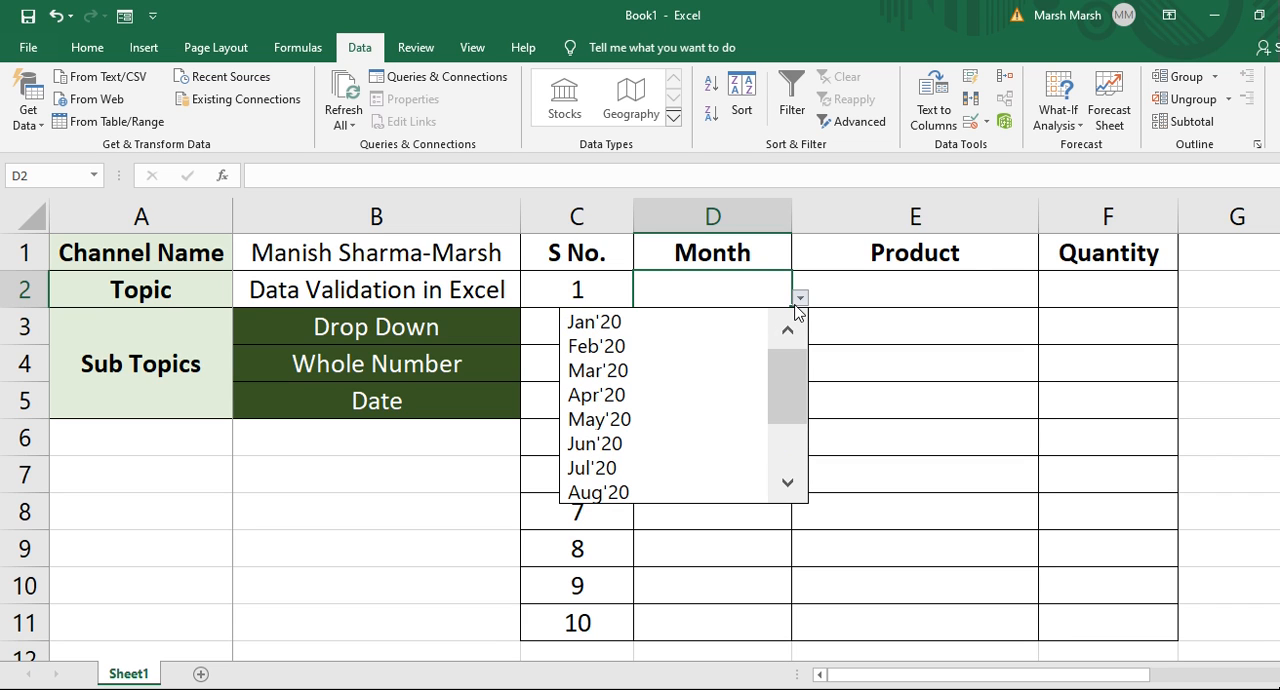
{"action": "left_click", "coordinate": [636, 330]}
{"action": "left_click", "coordinate": [711, 323]}
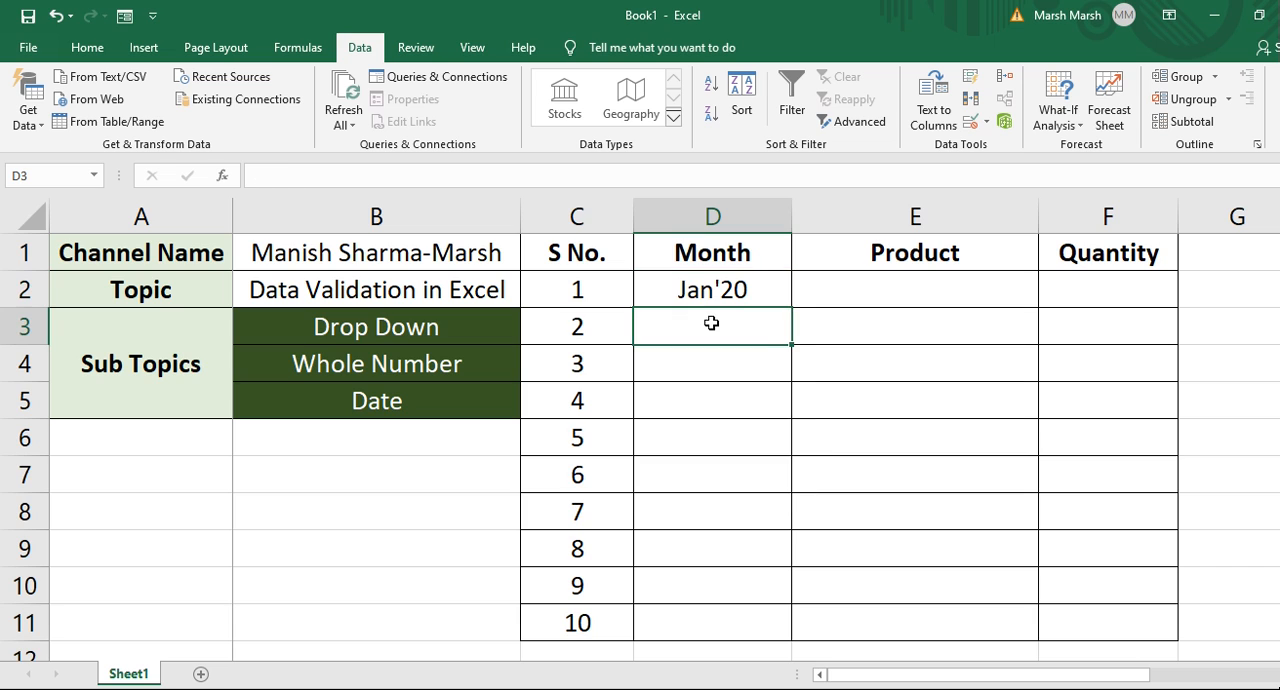
{"action": "left_click", "coordinate": [736, 289]}
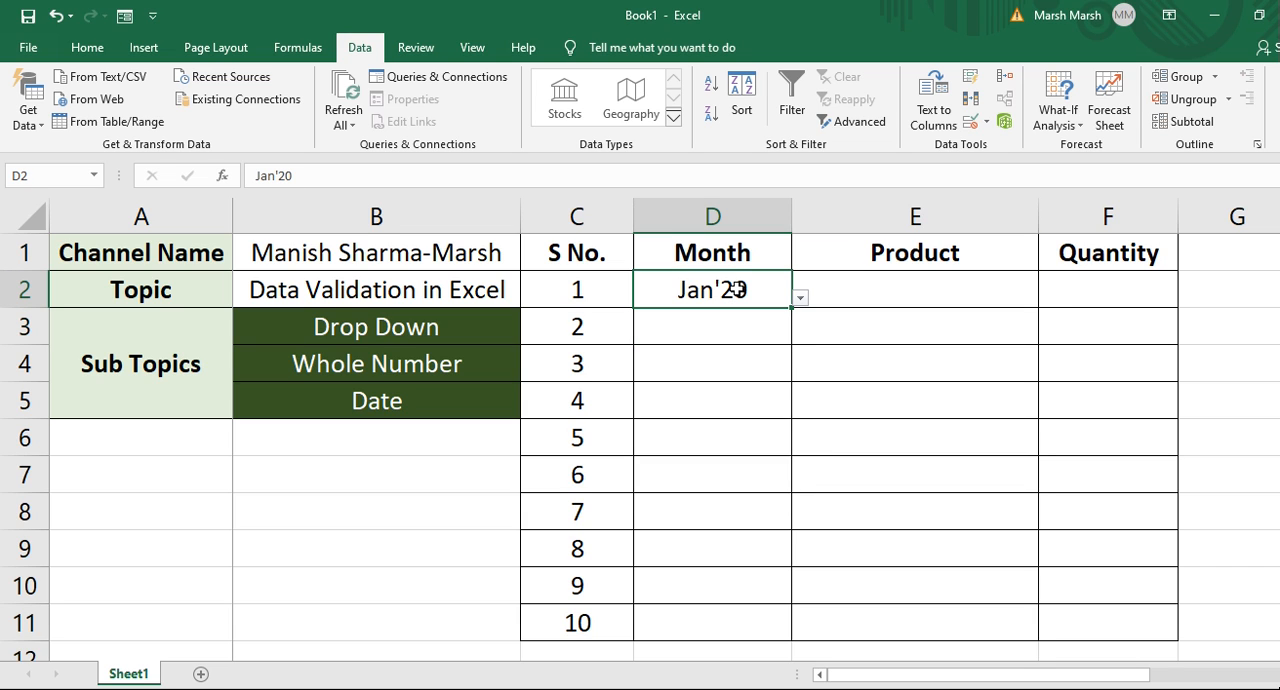
{"action": "key", "text": "Return"}
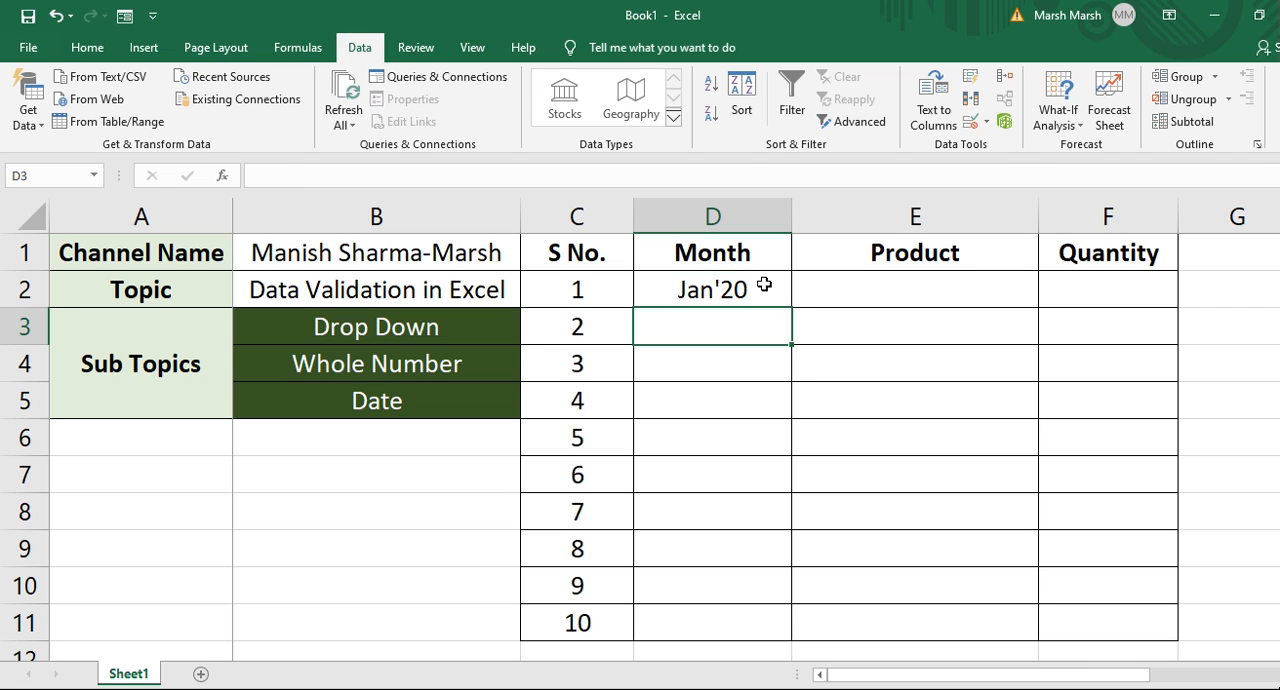
Copy D2 and paste only its validation onto the Month cells D2:D11 with Paste Special.
{"action": "left_click", "coordinate": [764, 285]}
{"action": "key", "text": "ctrl+c"}
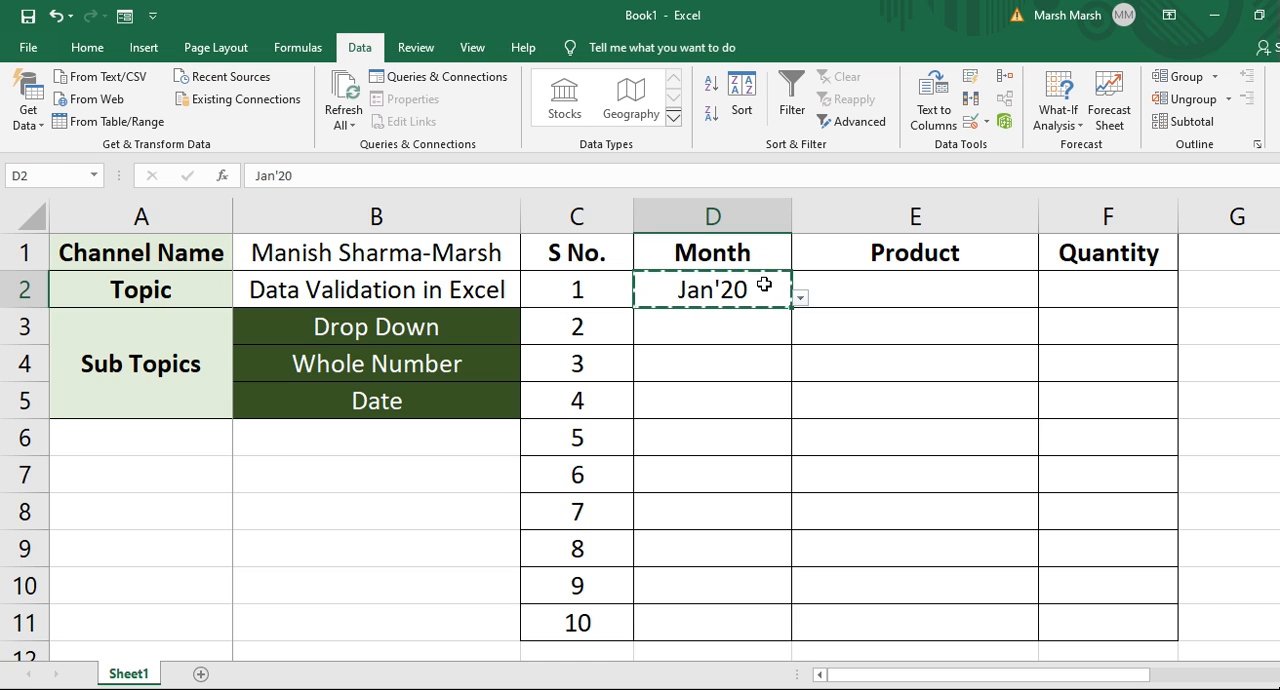
{"action": "key", "text": "shift+Down"}
{"action": "key", "text": "shift+Down"}
{"action": "key", "text": "shift+Down"}
{"action": "key", "text": "shift+Down"}
{"action": "key", "text": "shift+Down"}
{"action": "key", "text": "shift+Down"}
{"action": "key", "text": "shift+Down"}
{"action": "key", "text": "shift+Down"}
{"action": "key", "text": "shift+Down"}
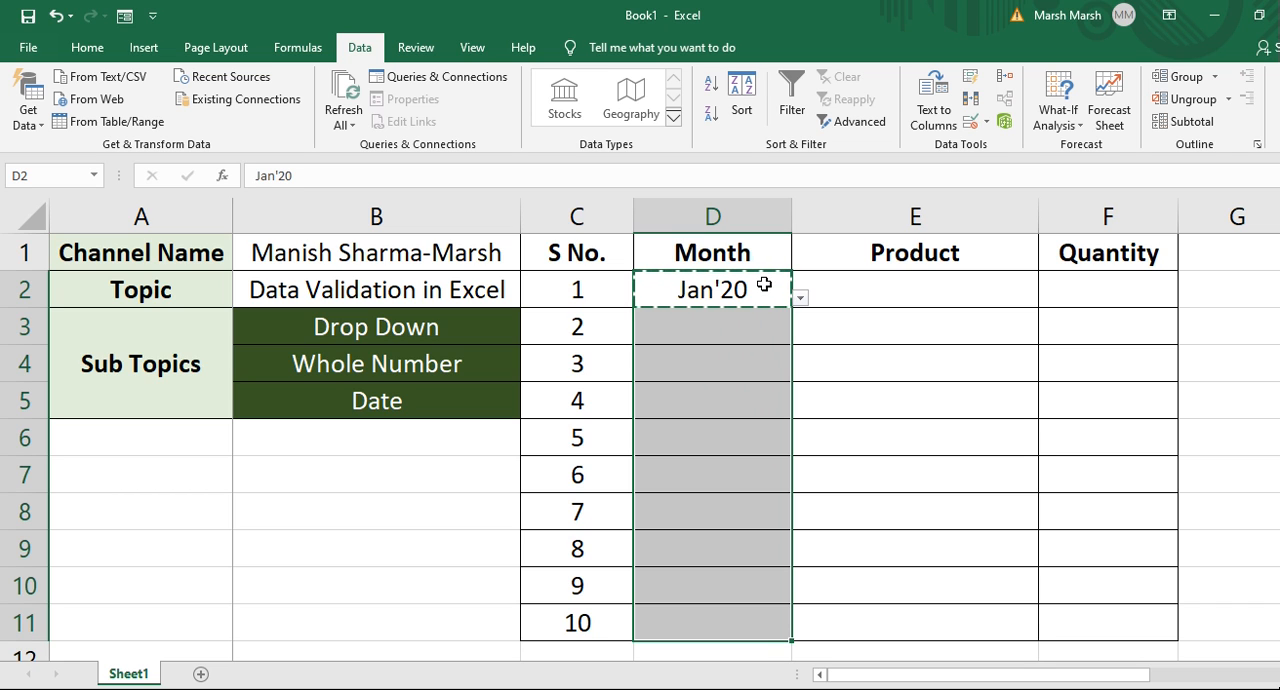
{"action": "key", "text": "alt+e"}
{"action": "key", "text": "s"}
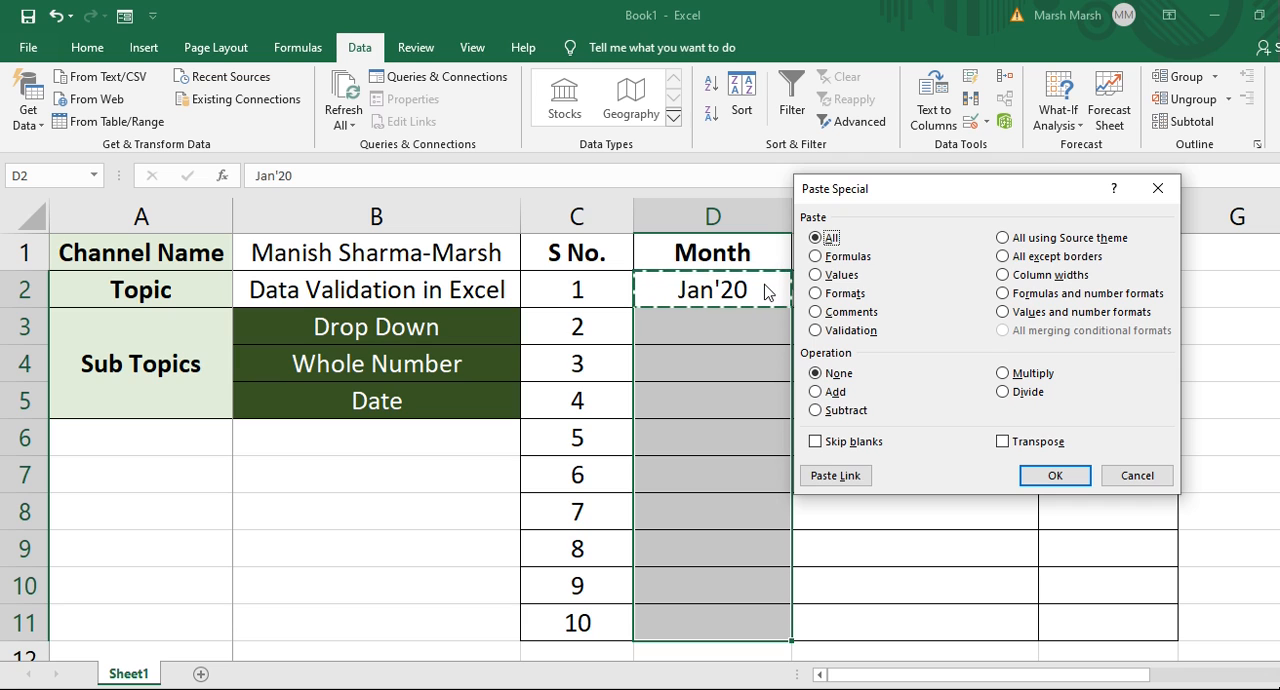
{"action": "left_click", "coordinate": [816, 331]}
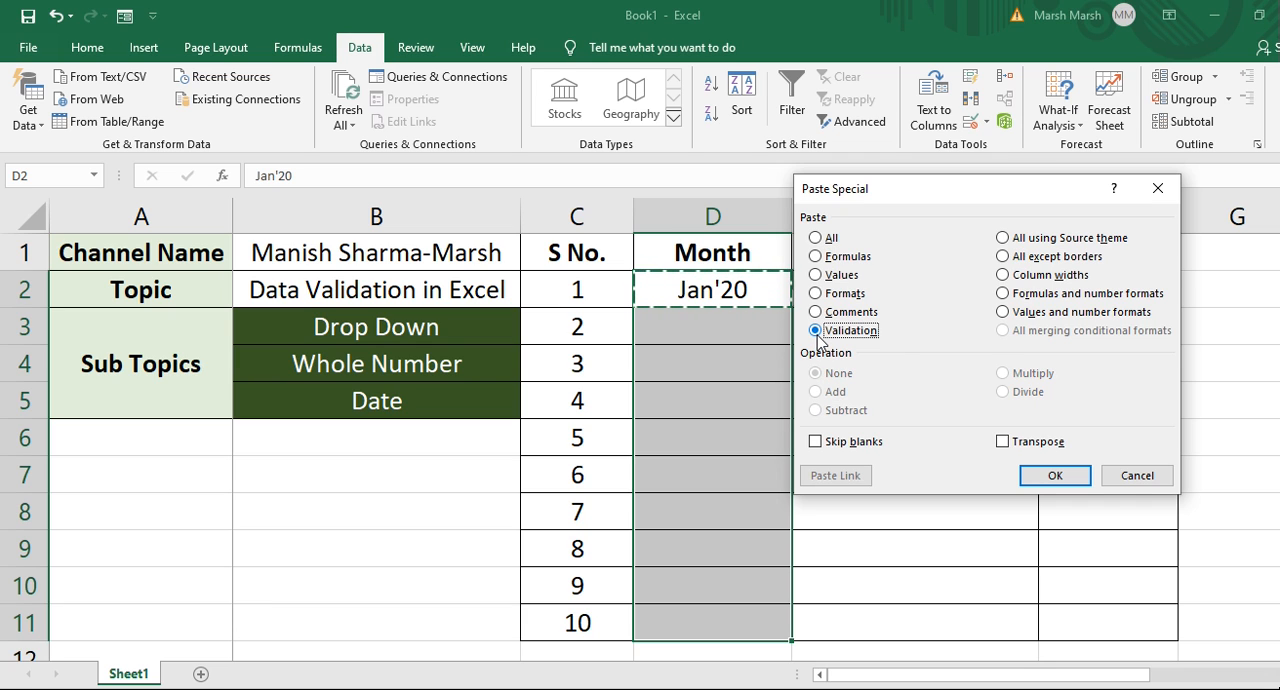
{"action": "left_click", "coordinate": [1054, 476]}
{"action": "left_click", "coordinate": [743, 407]}
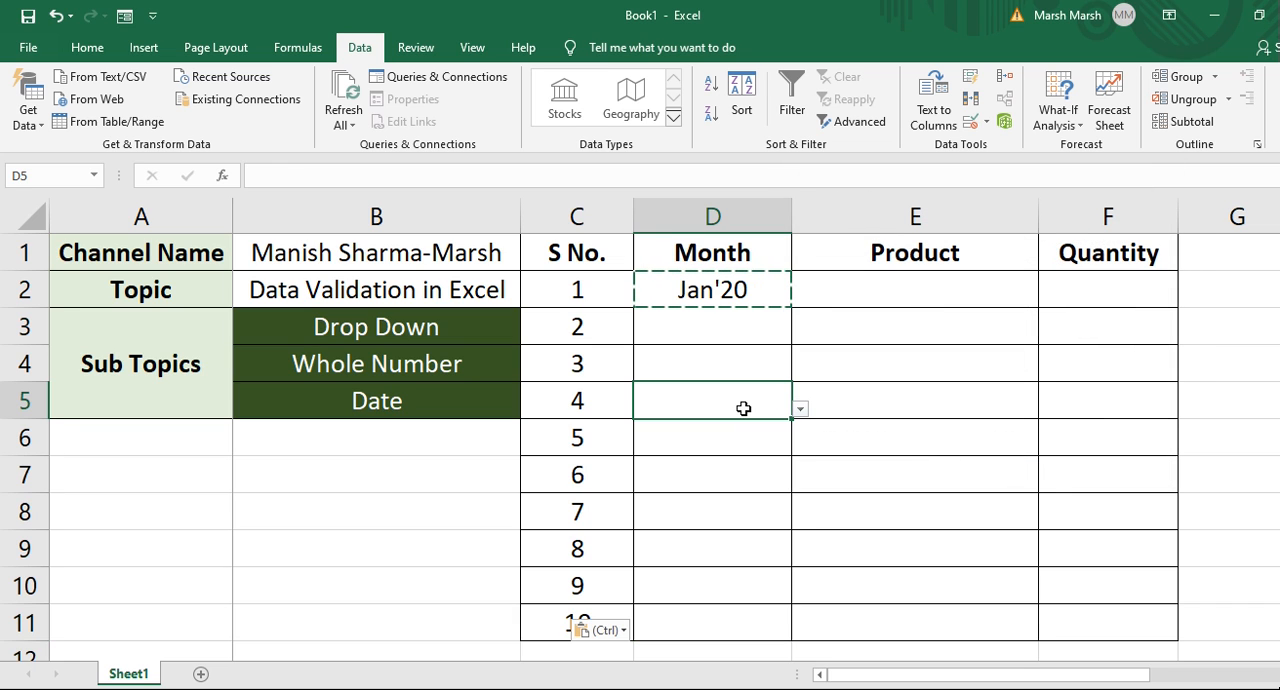
Pick Apr'20, May'20 and Jul'20 from the month drop-downs in D3, D4 and D5.
{"action": "left_click", "coordinate": [767, 320]}
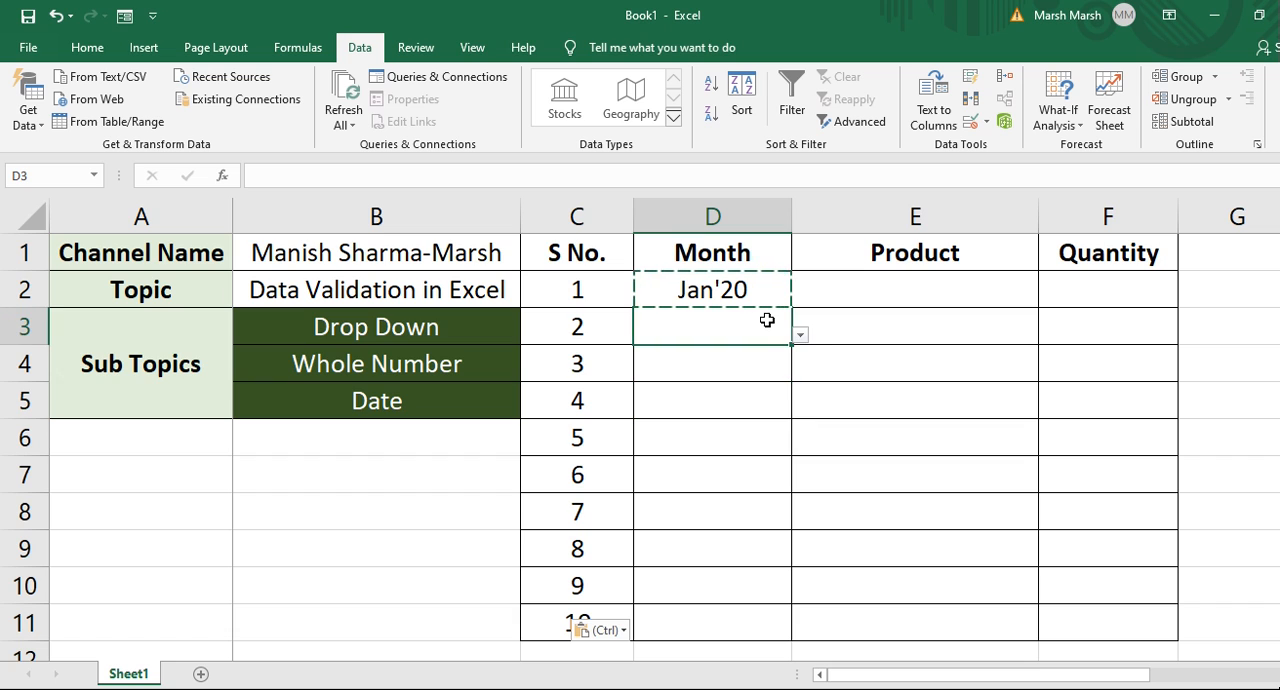
{"action": "left_click", "coordinate": [802, 336]}
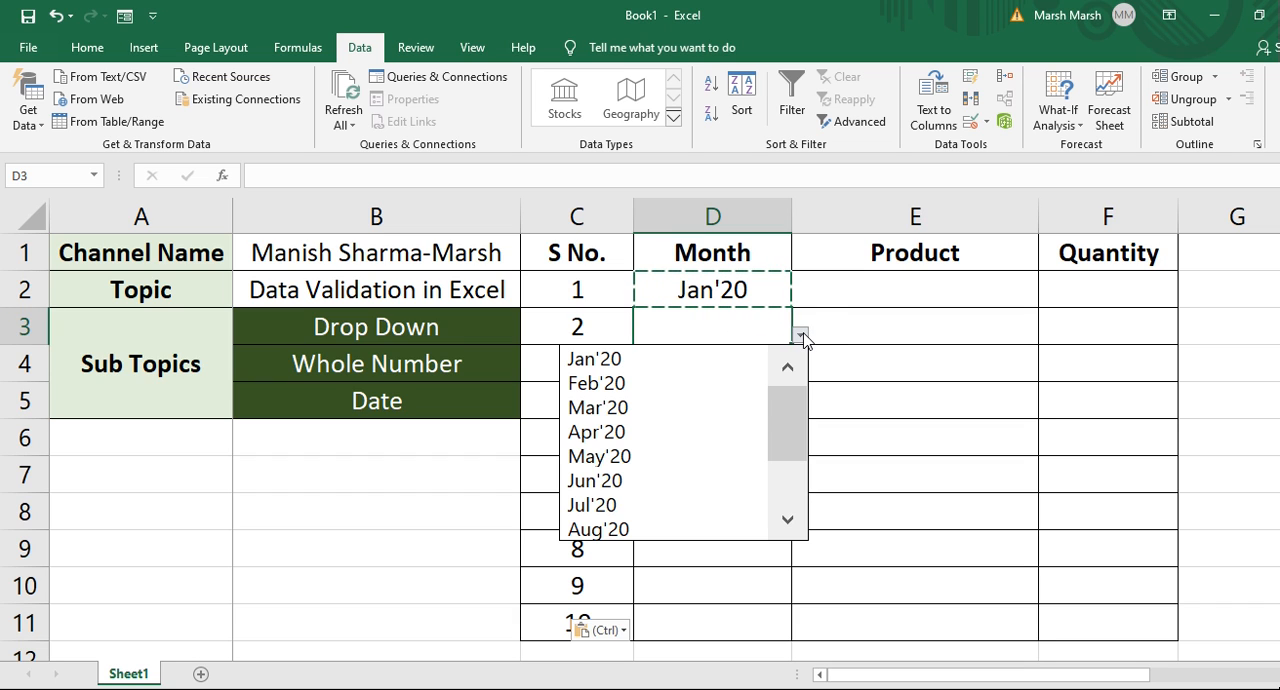
{"action": "left_click", "coordinate": [733, 438]}
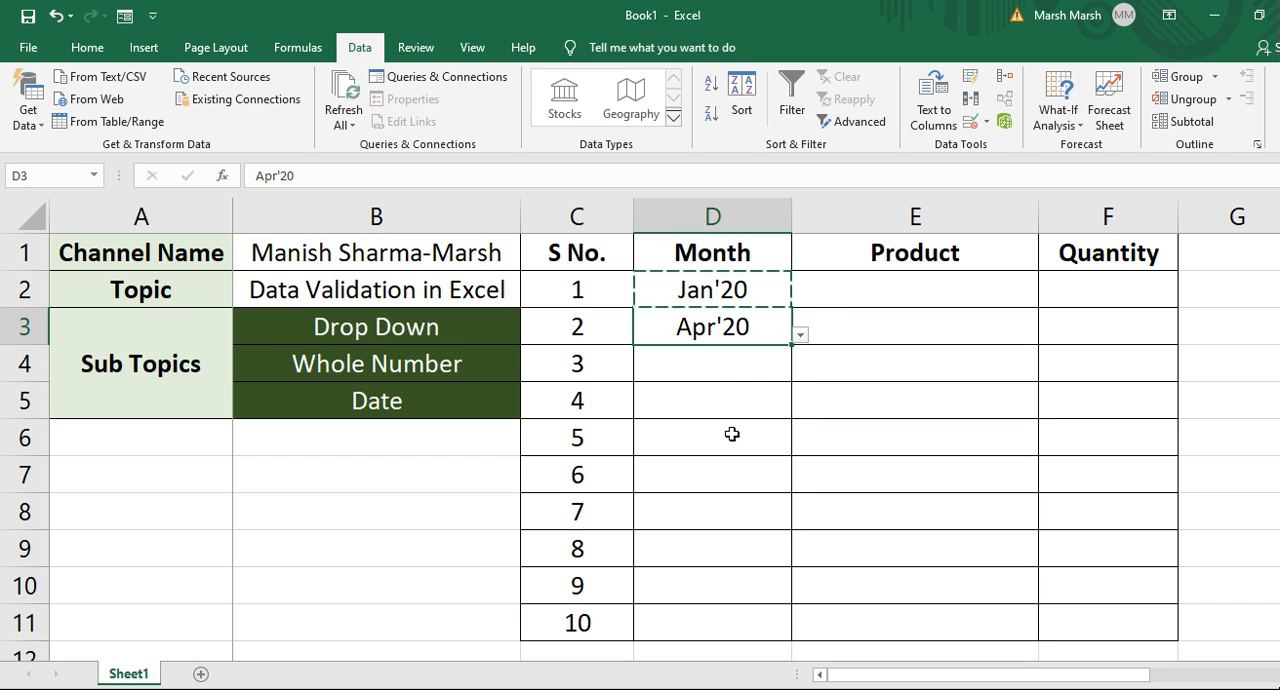
{"action": "left_click", "coordinate": [765, 368]}
{"action": "left_click", "coordinate": [796, 370]}
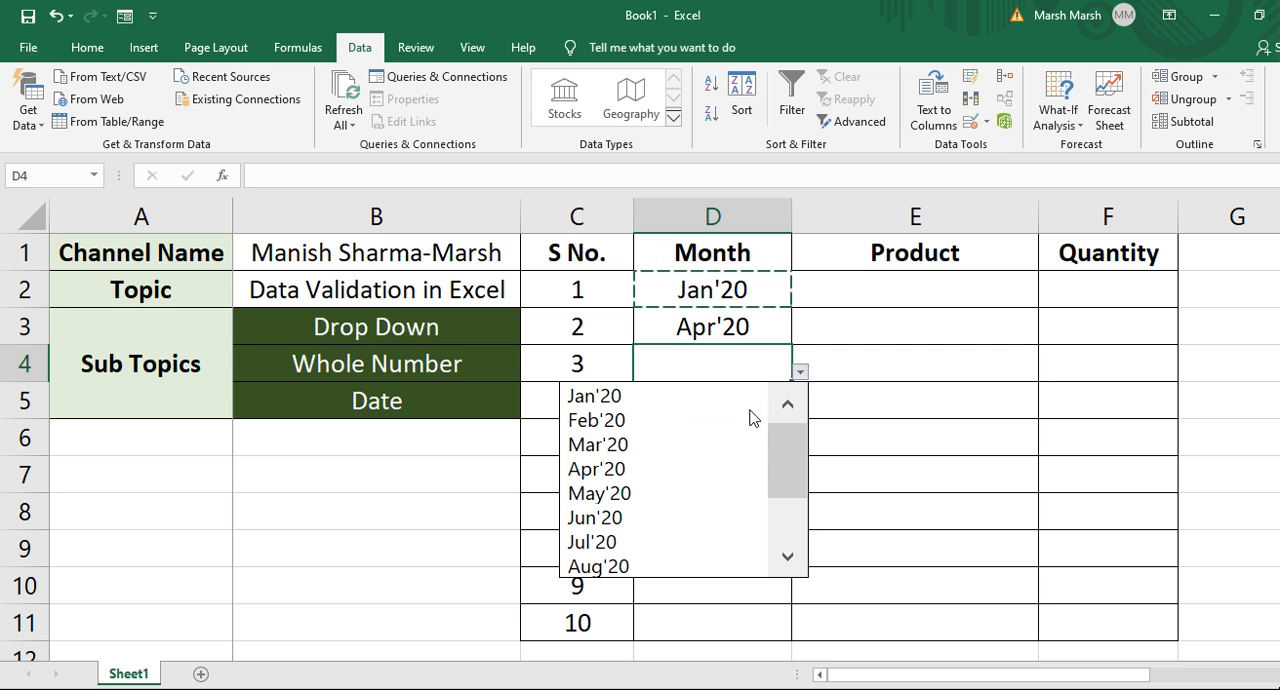
{"action": "left_click", "coordinate": [695, 492]}
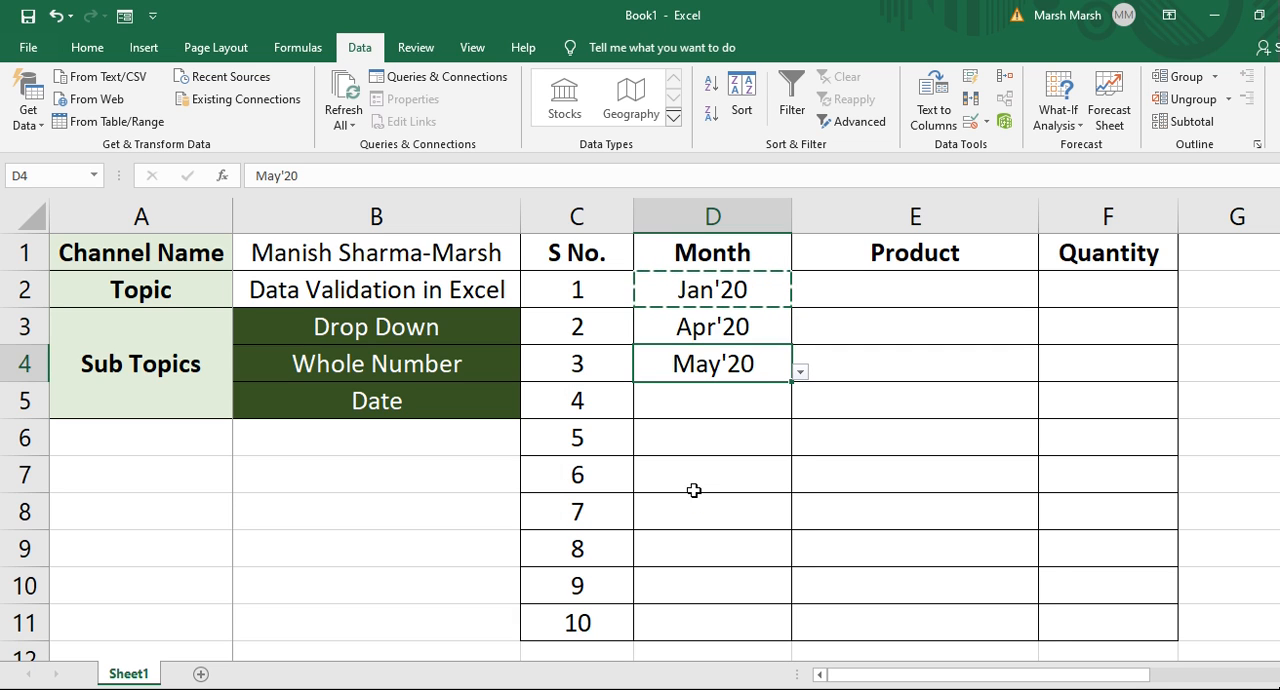
{"action": "left_click", "coordinate": [761, 408]}
{"action": "left_click", "coordinate": [802, 410]}
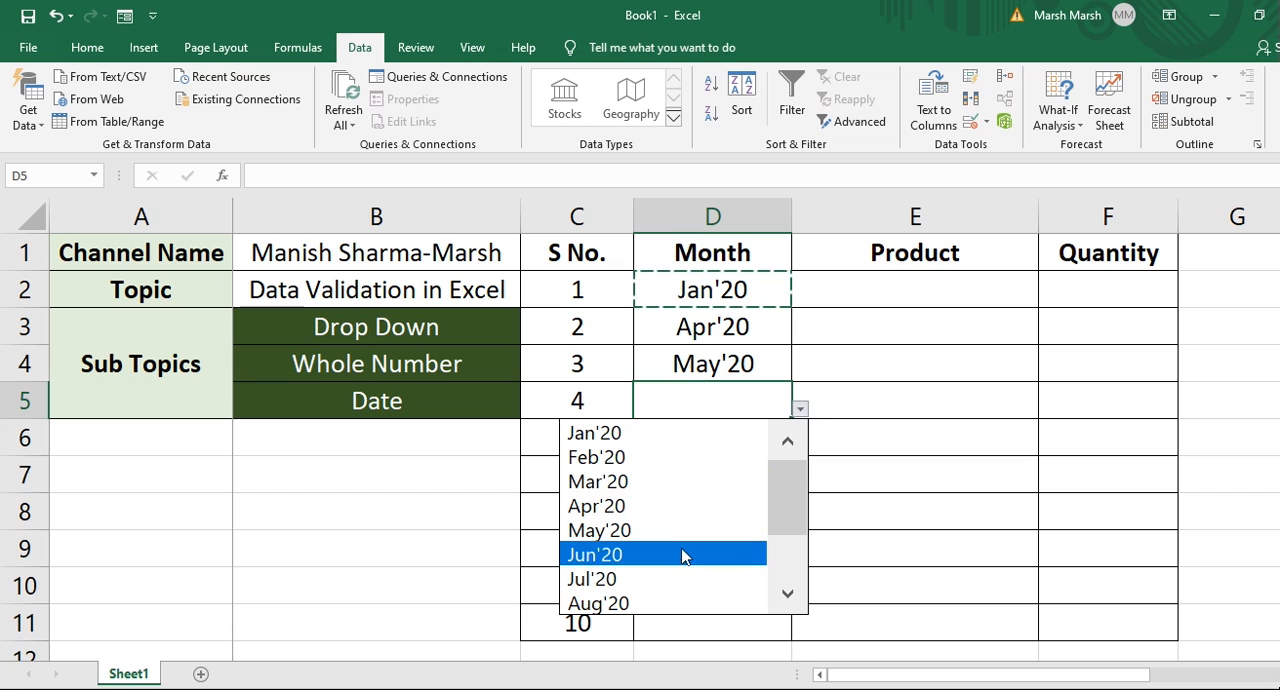
{"action": "left_click", "coordinate": [665, 578]}
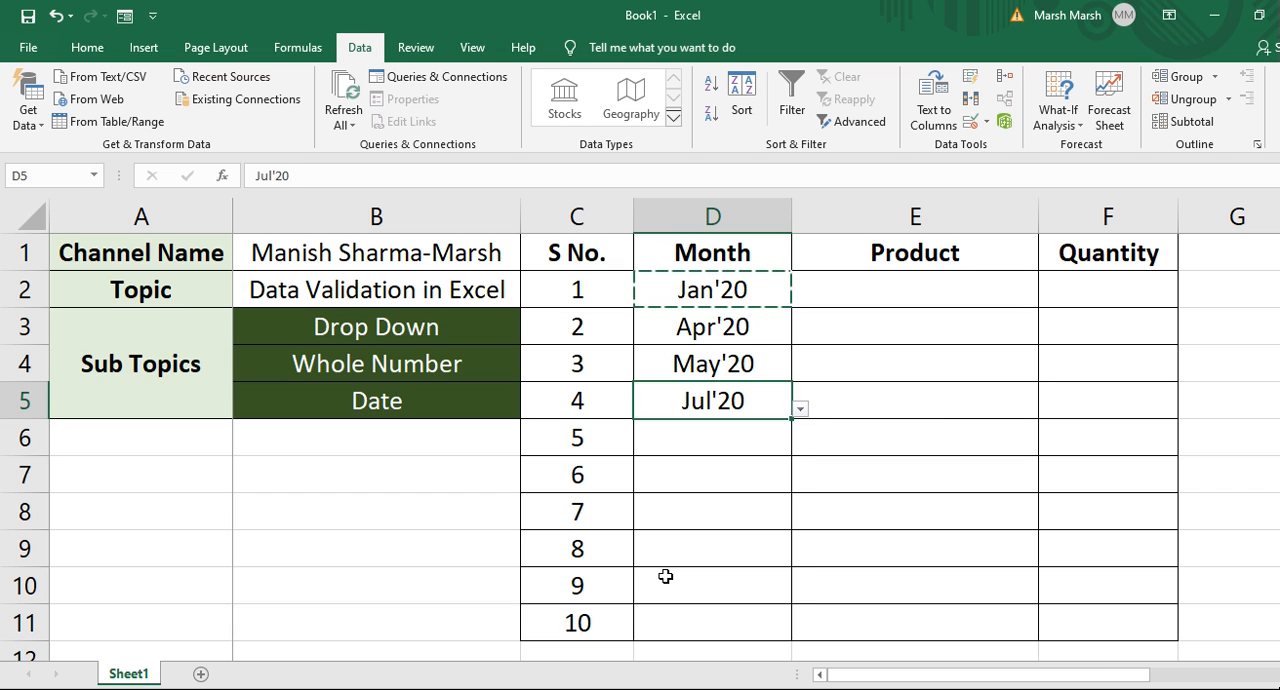
{"action": "left_click", "coordinate": [850, 335]}
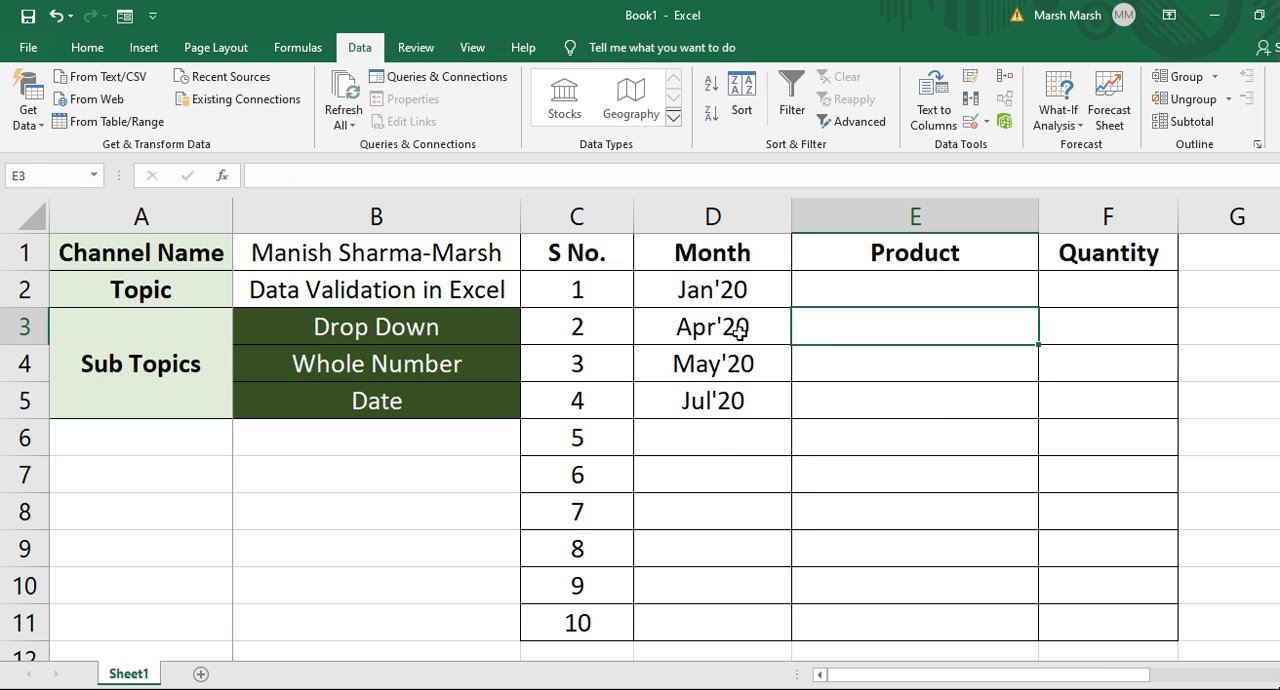
{"action": "left_click", "coordinate": [746, 421]}
{"action": "left_click", "coordinate": [746, 417]}
{"action": "left_click", "coordinate": [748, 422]}
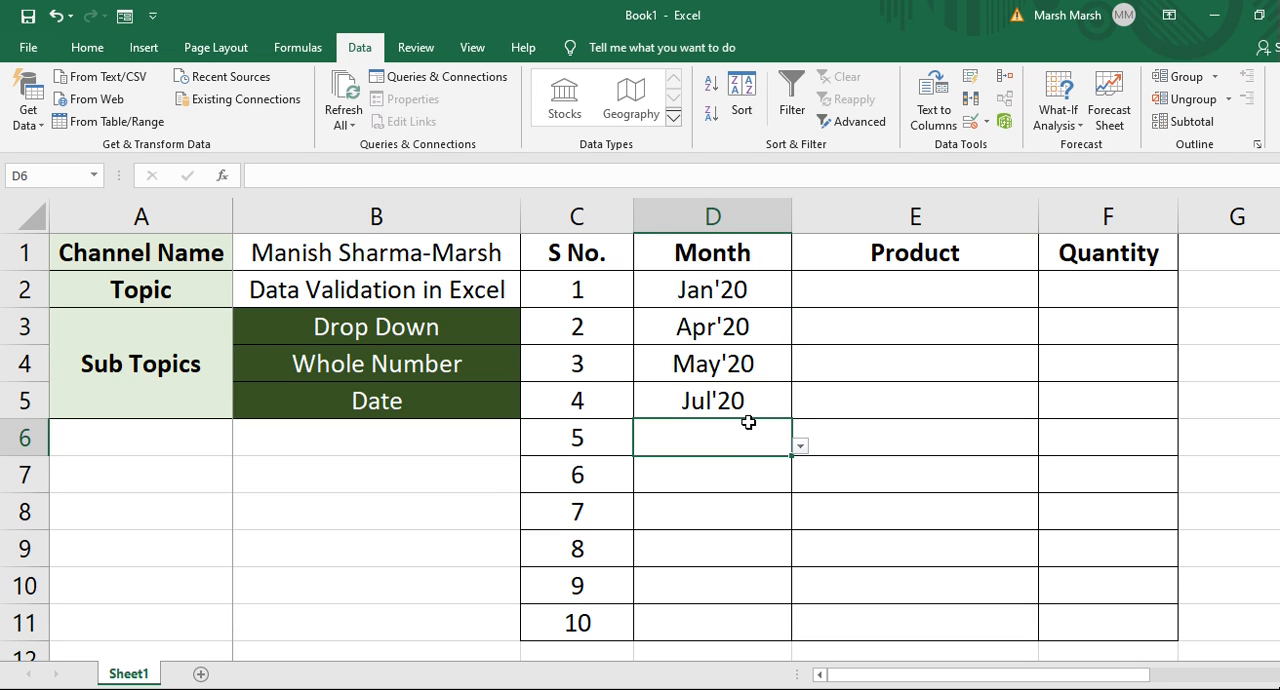
{"action": "key", "text": "Down"}
{"action": "key", "text": "Up"}
Enter the note ALT + Down Arrow in cell B6 under the sub-topics.
{"action": "left_click", "coordinate": [276, 447]}
{"action": "type", "text": "ALT"}
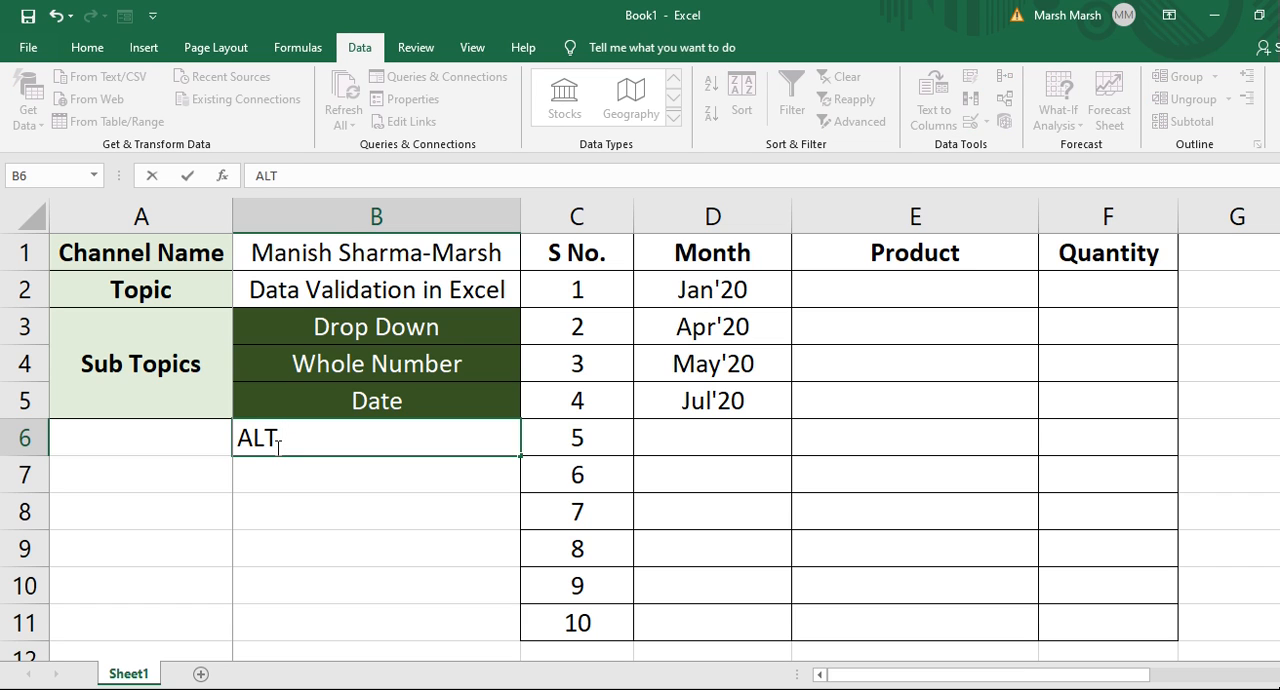
{"action": "type", "text": " + Down Arrow"}
{"action": "key", "text": "Return"}
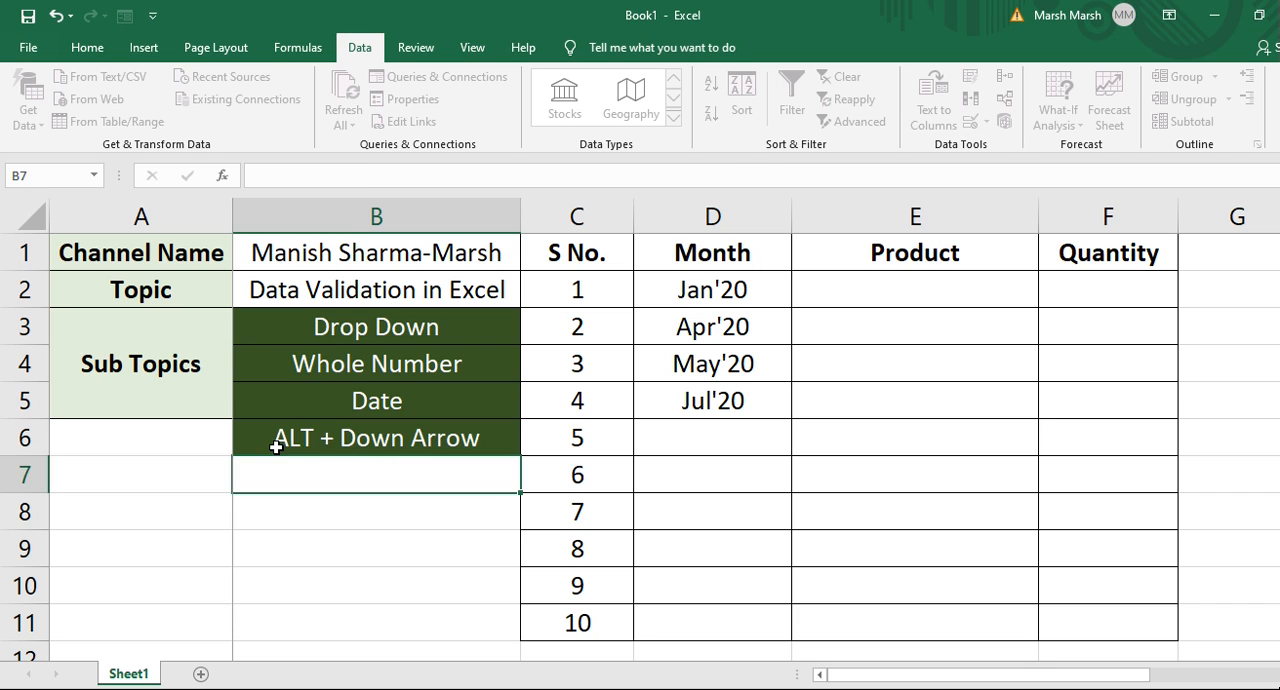
Open the drop-down in D6 from the keyboard and choose Jun'20.
{"action": "left_click", "coordinate": [276, 445]}
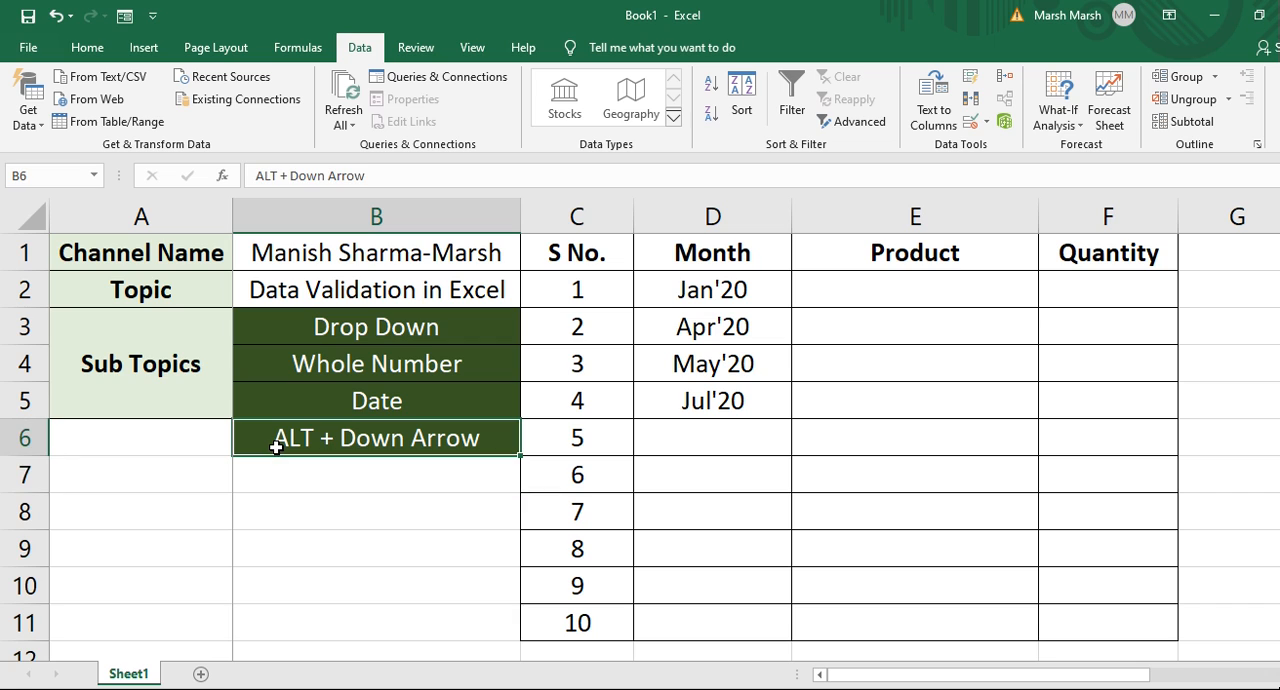
{"action": "left_click", "coordinate": [722, 435]}
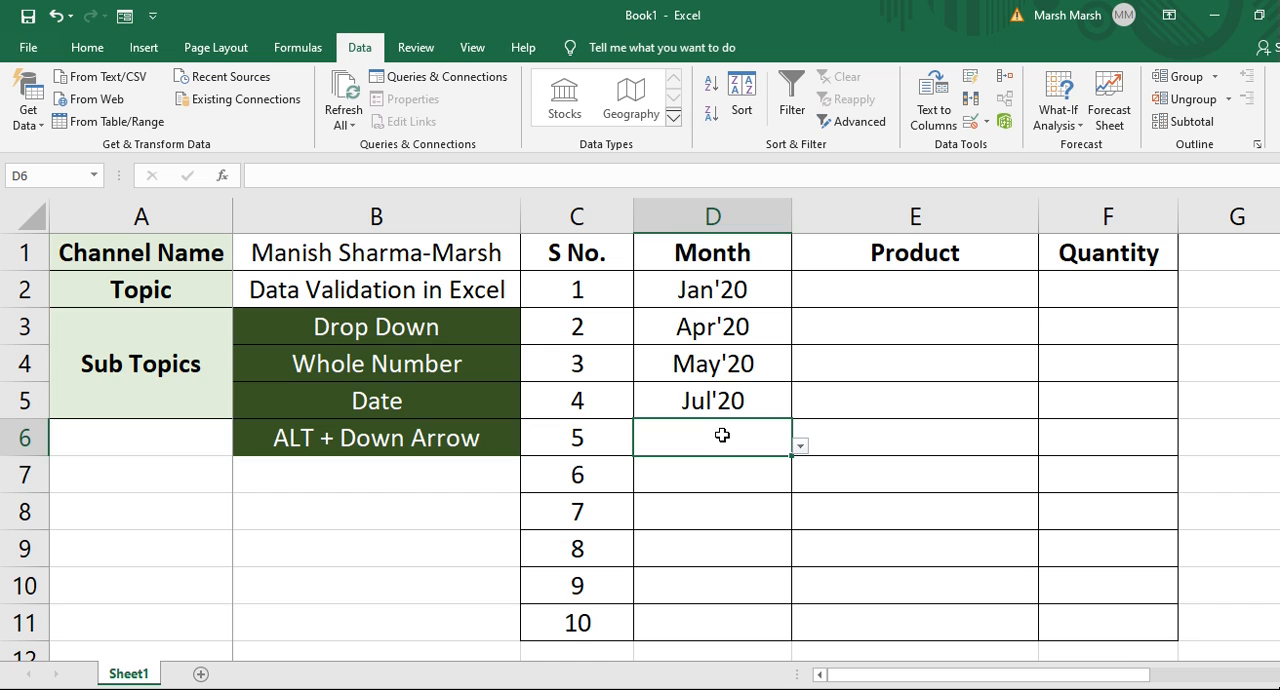
{"action": "key", "text": "alt+Down"}
{"action": "key", "text": "Down"}
{"action": "key", "text": "Down"}
{"action": "key", "text": "Down"}
{"action": "key", "text": "Down"}
{"action": "key", "text": "Down"}
{"action": "key", "text": "Down"}
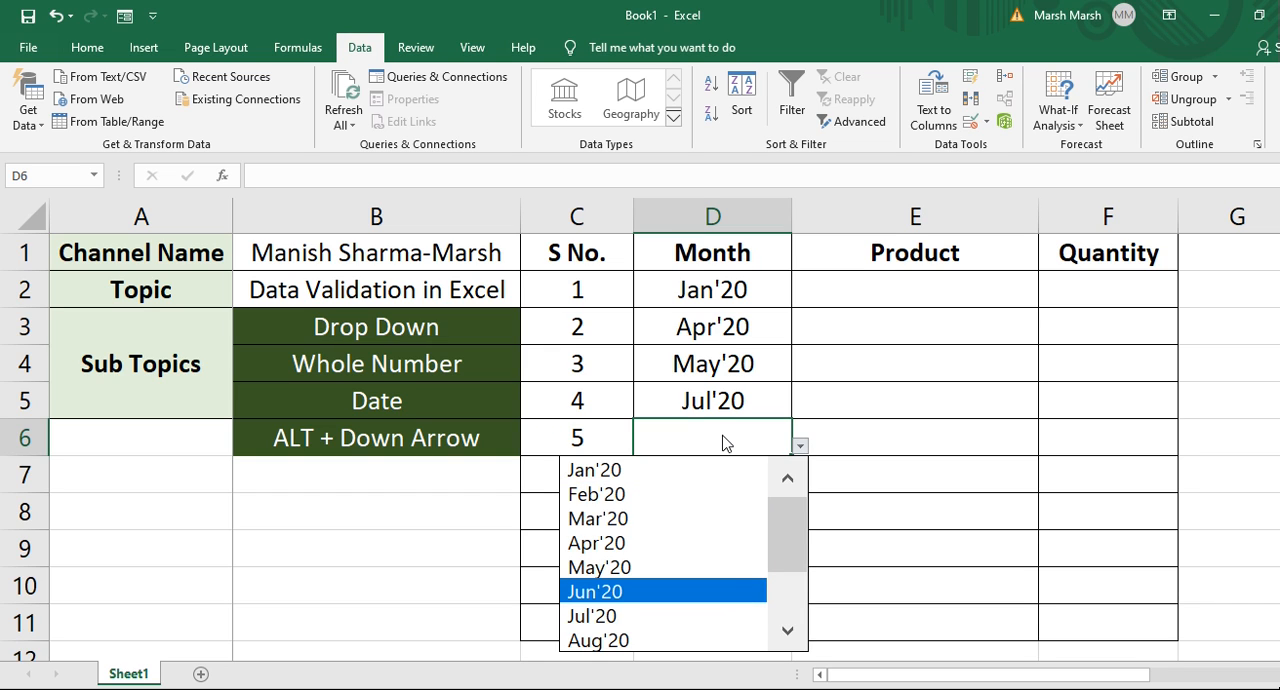
{"action": "key", "text": "Return"}
{"action": "key", "text": "Return"}
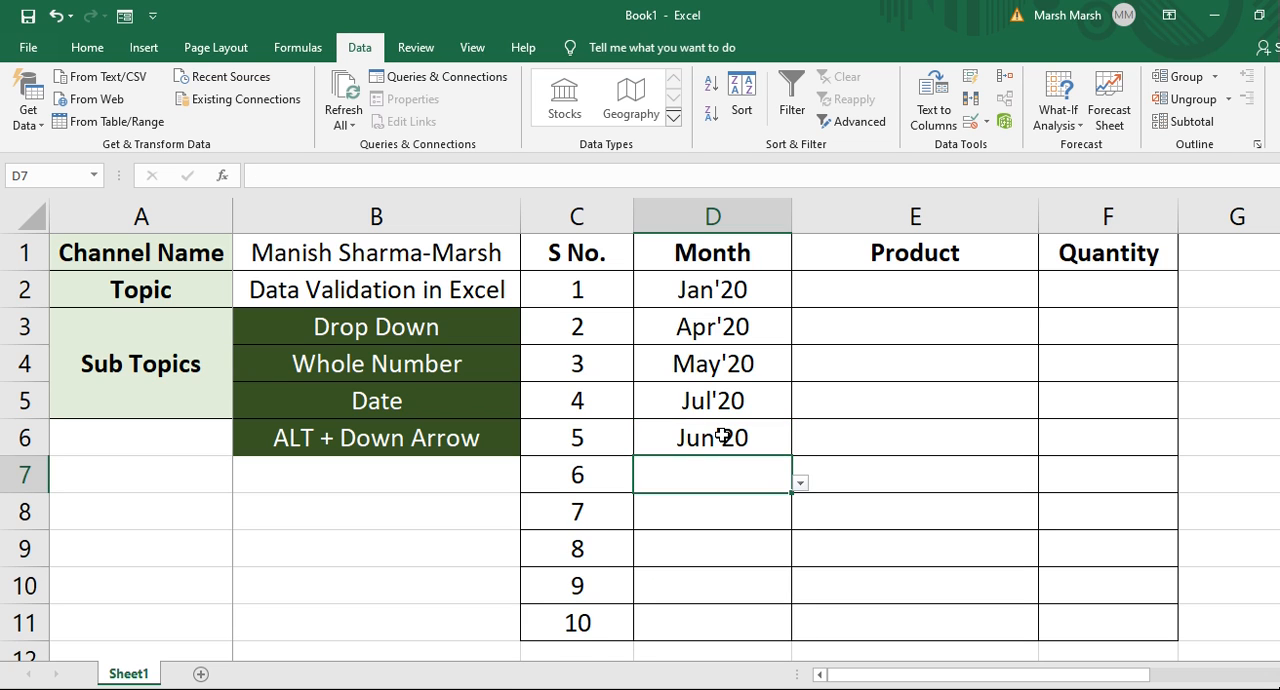
Choose Aug'20 in D7 and Oct'20 in D8 from their drop-downs using the keyboard.
{"action": "key", "text": "alt+Down"}
{"action": "key", "text": "Down"}
{"action": "key", "text": "Down"}
{"action": "key", "text": "Down"}
{"action": "key", "text": "Down"}
{"action": "key", "text": "Down"}
{"action": "key", "text": "Down"}
{"action": "key", "text": "Down"}
{"action": "key", "text": "Down"}
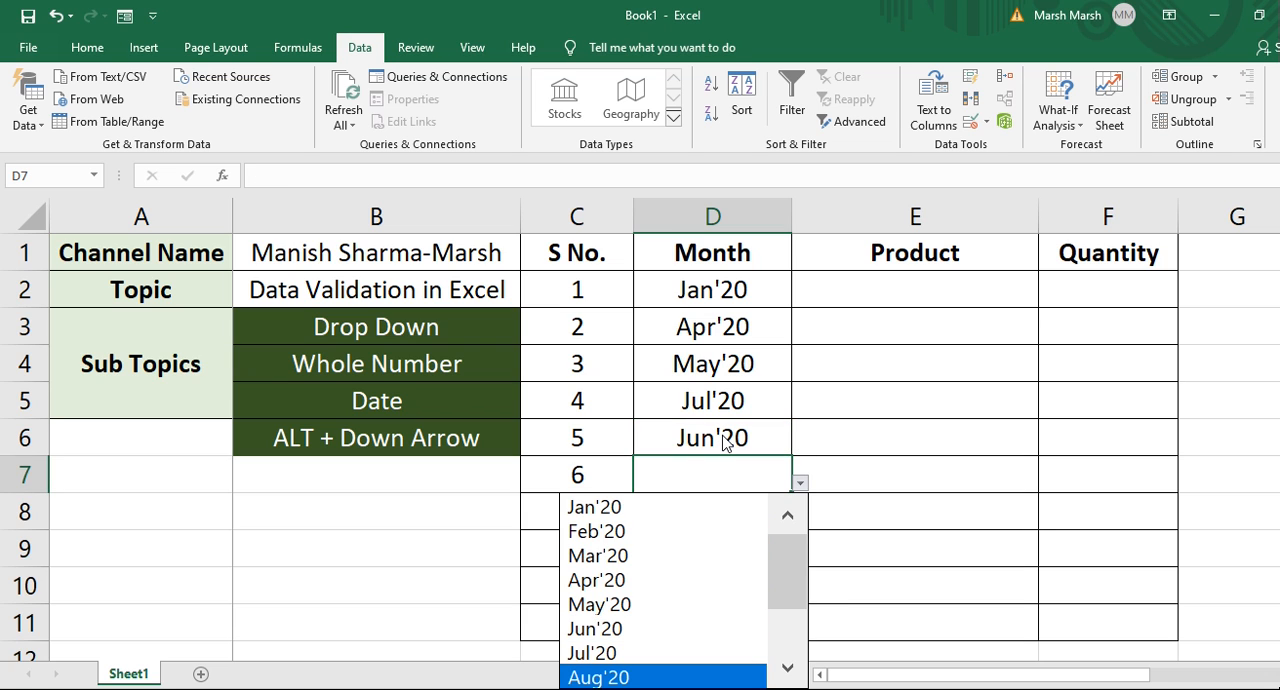
{"action": "key", "text": "Return"}
{"action": "key", "text": "Return"}
{"action": "key", "text": "alt+Down"}
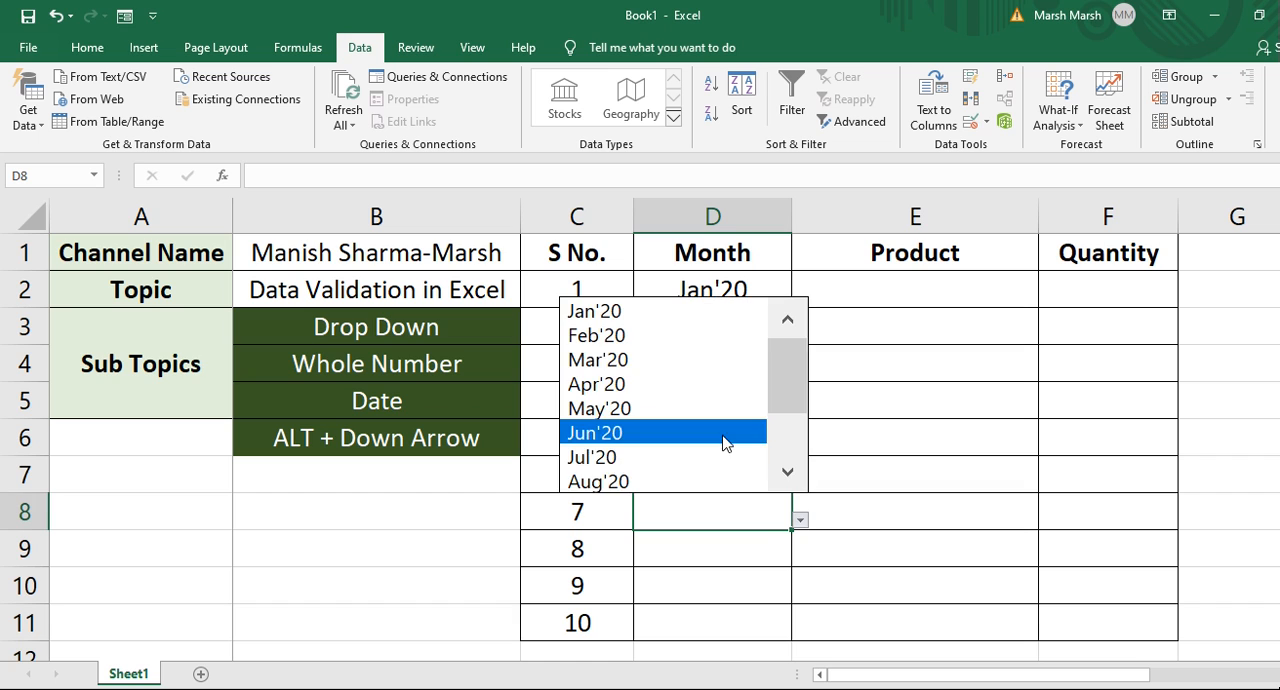
{"action": "key", "text": "Down"}
{"action": "key", "text": "Down"}
{"action": "key", "text": "Down"}
Choose Apr'20 in D9 and Dec'20 in D10 from their drop-downs using the keyboard.
{"action": "key", "text": "Down"}
{"action": "key", "text": "Return"}
{"action": "key", "text": "Return"}
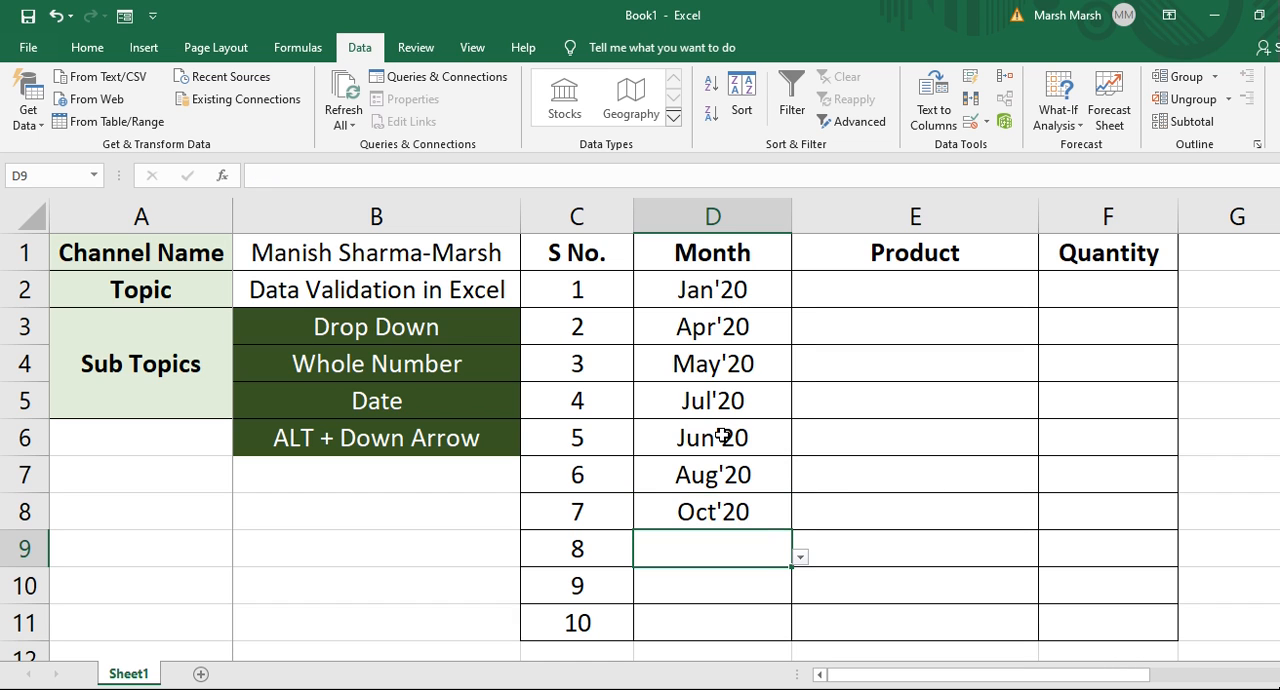
{"action": "key", "text": "alt+Down"}
{"action": "key", "text": "Down"}
{"action": "key", "text": "Down"}
{"action": "key", "text": "Up"}
{"action": "key", "text": "Up"}
{"action": "key", "text": "Up"}
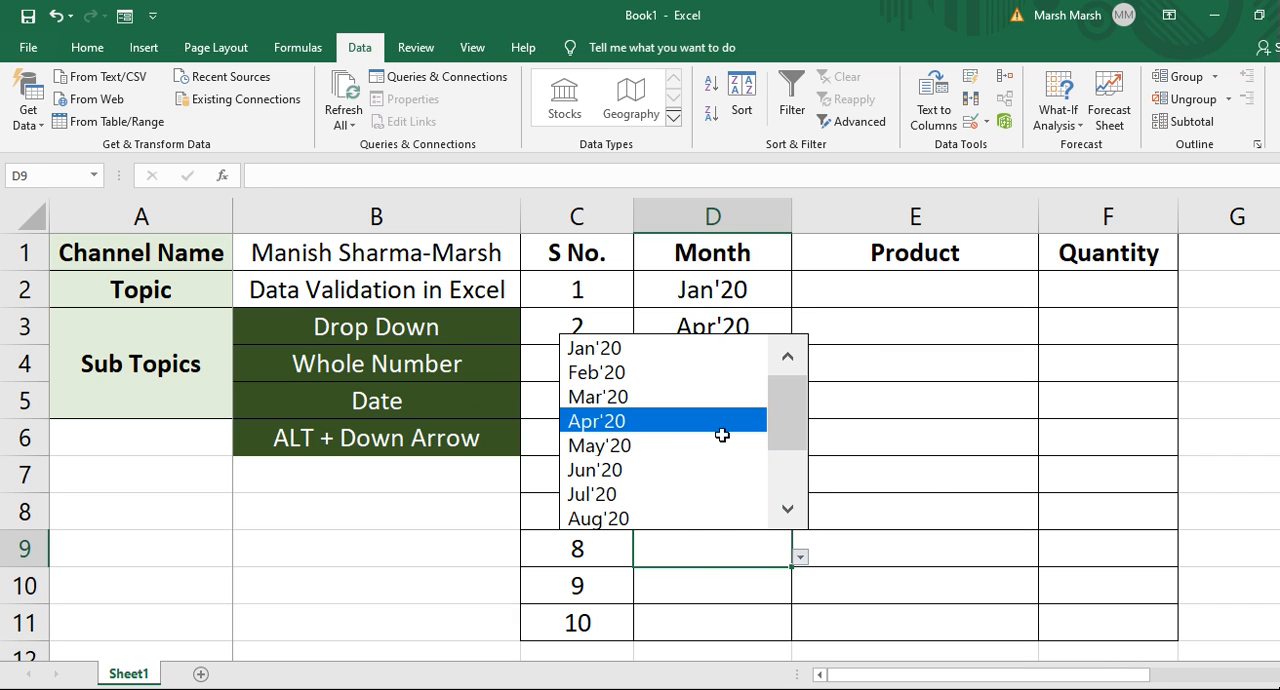
{"action": "key", "text": "Return"}
{"action": "key", "text": "Return"}
{"action": "key", "text": "alt+Down"}
{"action": "key", "text": "Down"}
{"action": "key", "text": "Down"}
{"action": "key", "text": "Down"}
{"action": "key", "text": "Down"}
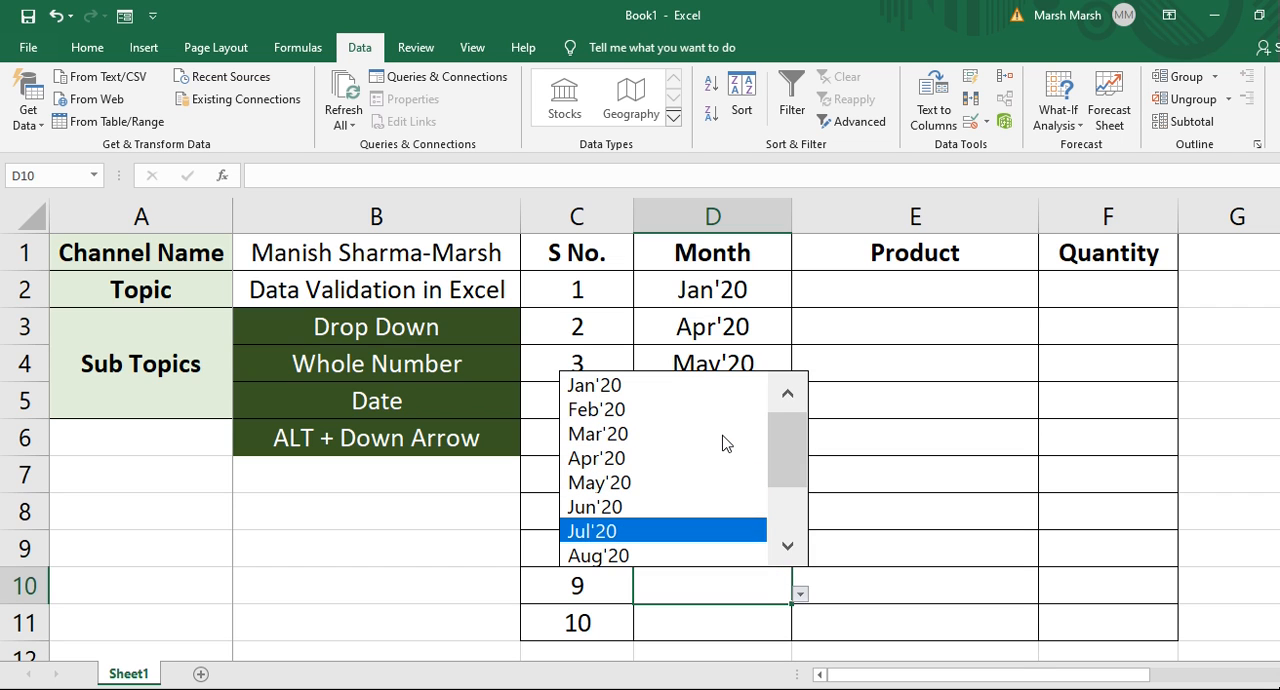
{"action": "key", "text": "Down"}
{"action": "key", "text": "Down"}
{"action": "key", "text": "Down"}
{"action": "key", "text": "Down"}
{"action": "key", "text": "Down"}
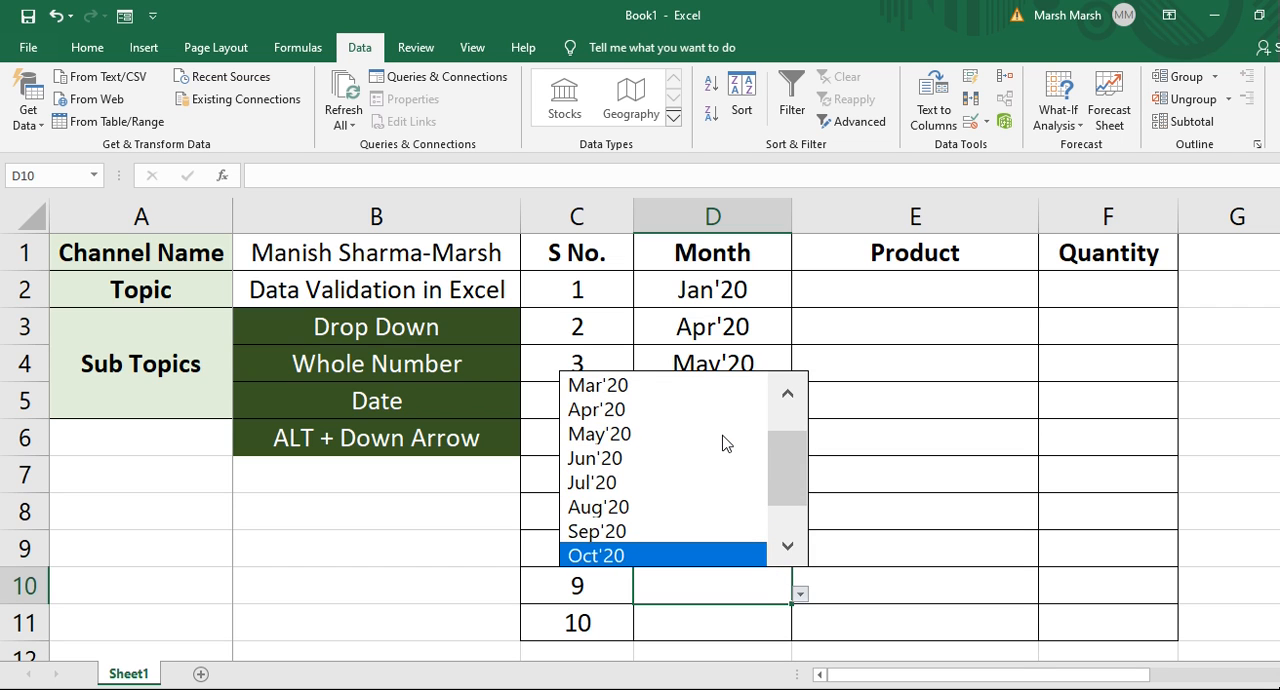
{"action": "key", "text": "Return"}
Choose Nov'20 in D11 from its drop-down using the keyboard.
{"action": "key", "text": "Down"}
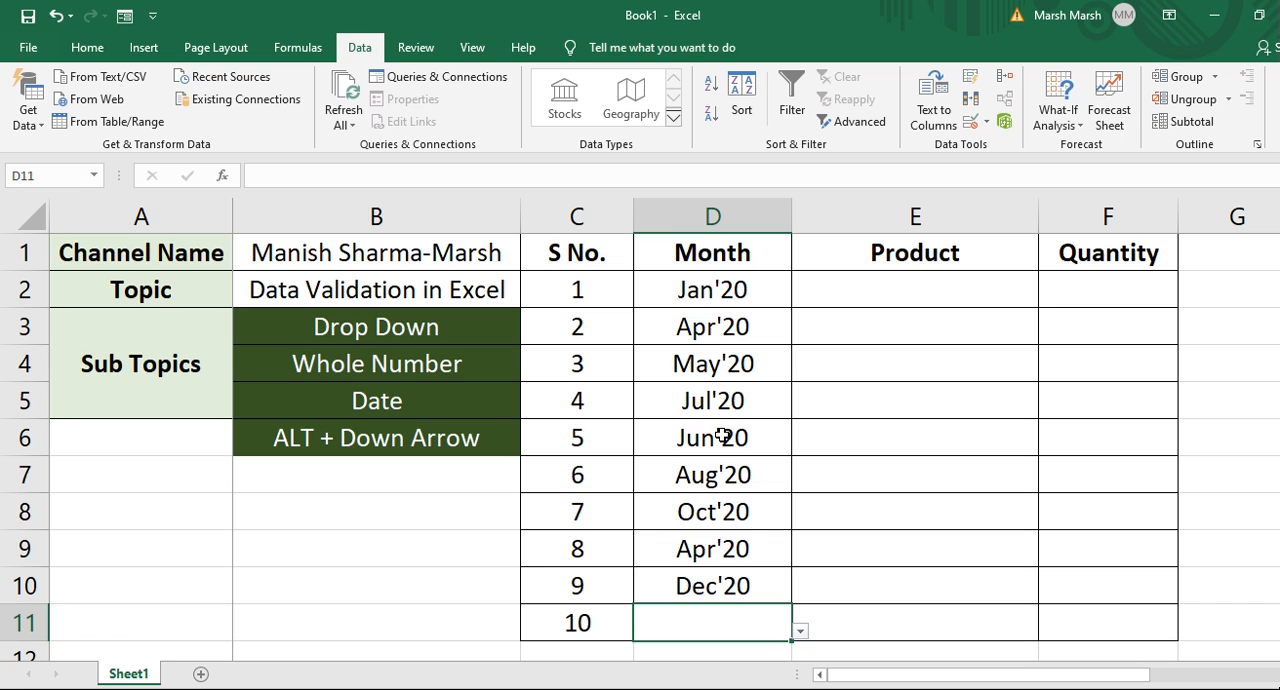
{"action": "key", "text": "alt+Down"}
{"action": "key", "text": "Down"}
{"action": "key", "text": "Down"}
{"action": "key", "text": "End"}
{"action": "key", "text": "Up"}
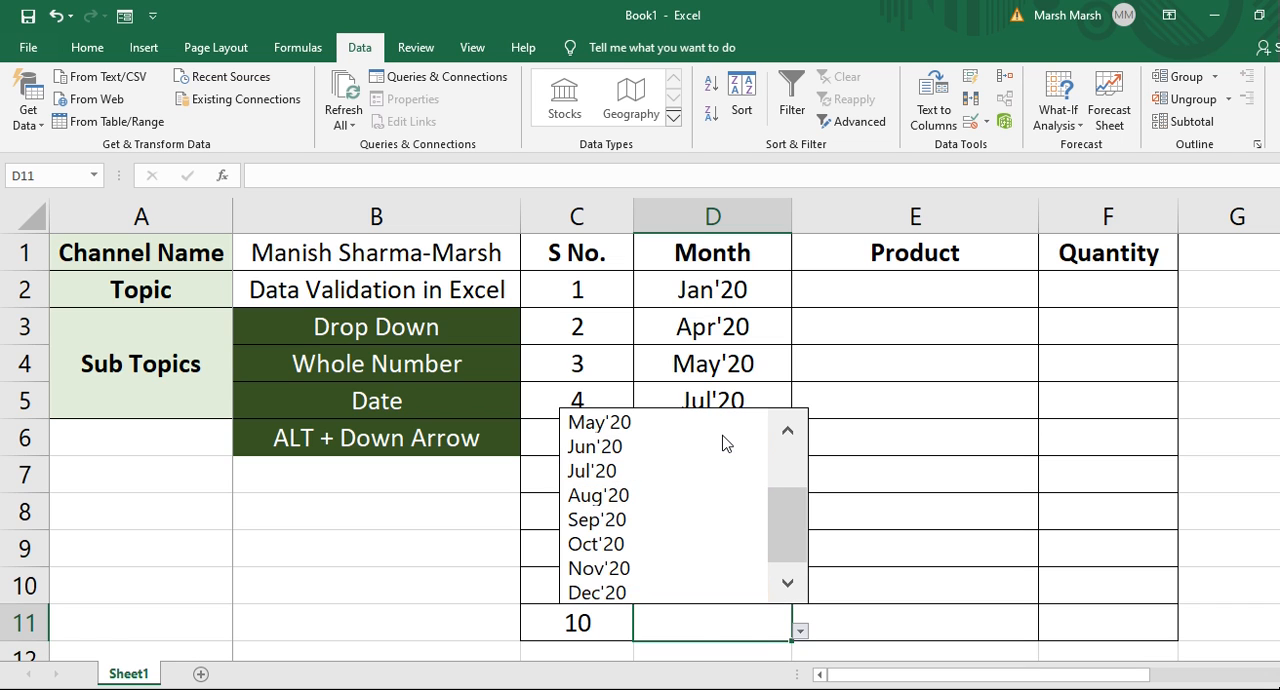
{"action": "key", "text": "Return"}
{"action": "key", "text": "Right"}
{"action": "key", "text": "ctrl+Up"}
{"action": "key", "text": "Down"}
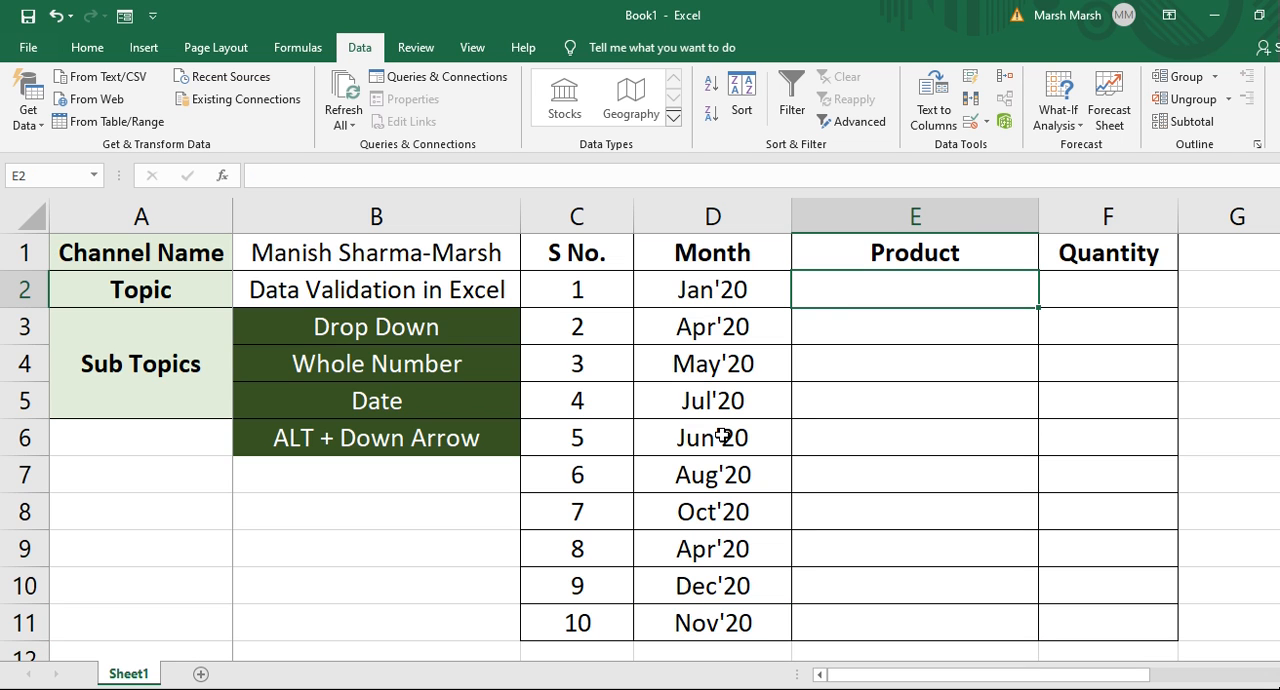
{"action": "key", "text": "Right"}
{"action": "key", "text": "Left"}
{"action": "key", "text": "Up"}
{"action": "key", "text": "Down"}
{"action": "key", "text": "Down"}
{"action": "key", "text": "Up"}
{"action": "key", "text": "Down"}
{"action": "key", "text": "Up"}
{"action": "key", "text": "Down"}
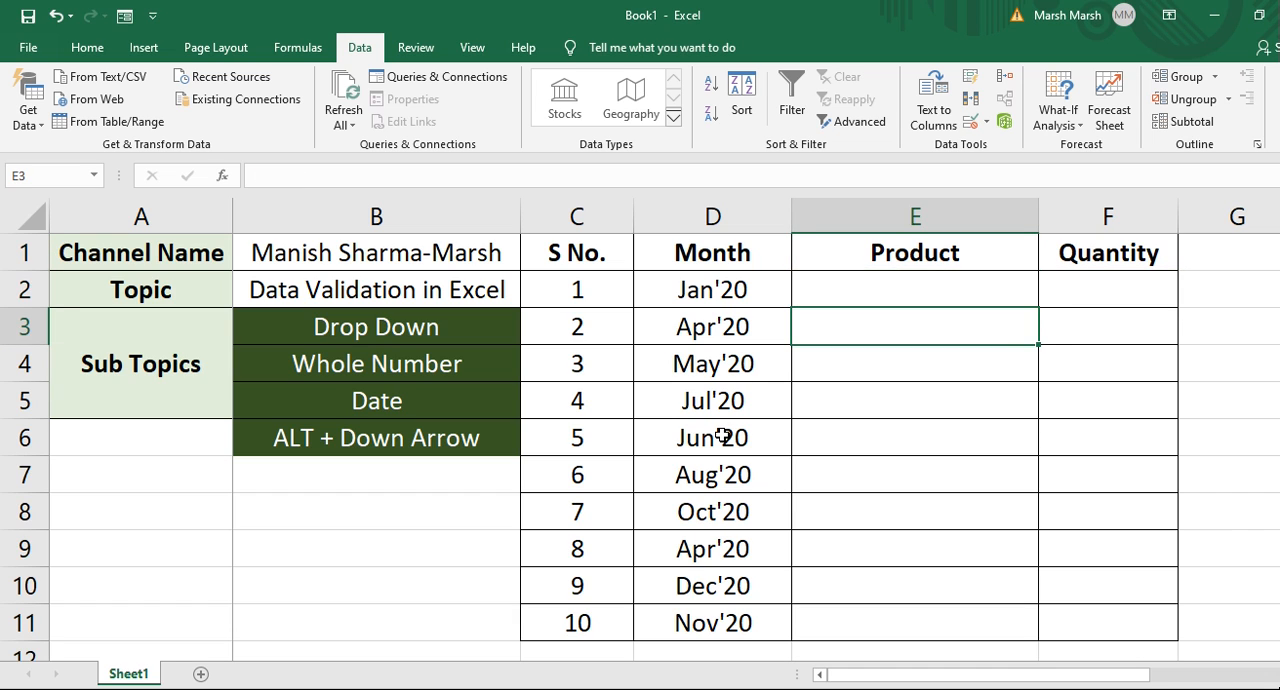
Select E2:E11 and open Data Validation, setting Allow to List.
{"action": "key", "text": "Up"}
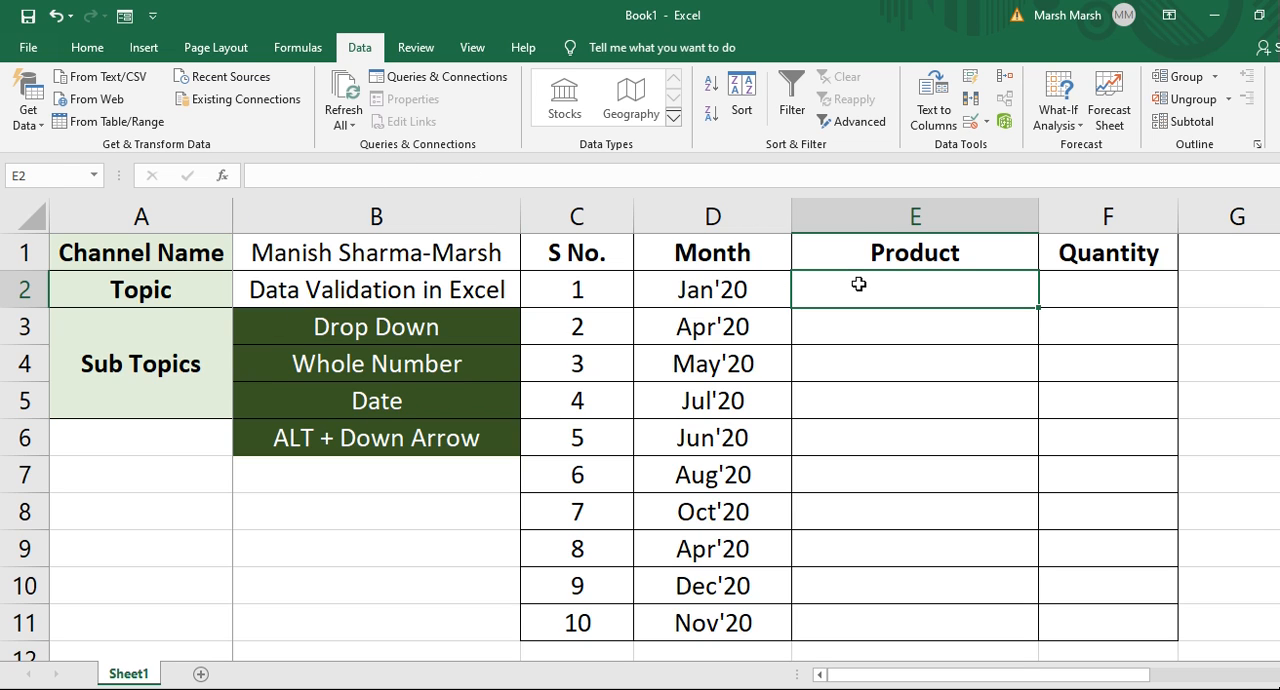
{"action": "key", "text": "shift+Down"}
{"action": "key", "text": "shift+Down"}
{"action": "key", "text": "shift+Down"}
{"action": "key", "text": "shift+Down"}
{"action": "key", "text": "shift+Down"}
{"action": "key", "text": "shift+Down"}
{"action": "key", "text": "shift+Down"}
{"action": "key", "text": "shift+Down"}
{"action": "key", "text": "shift+Down"}
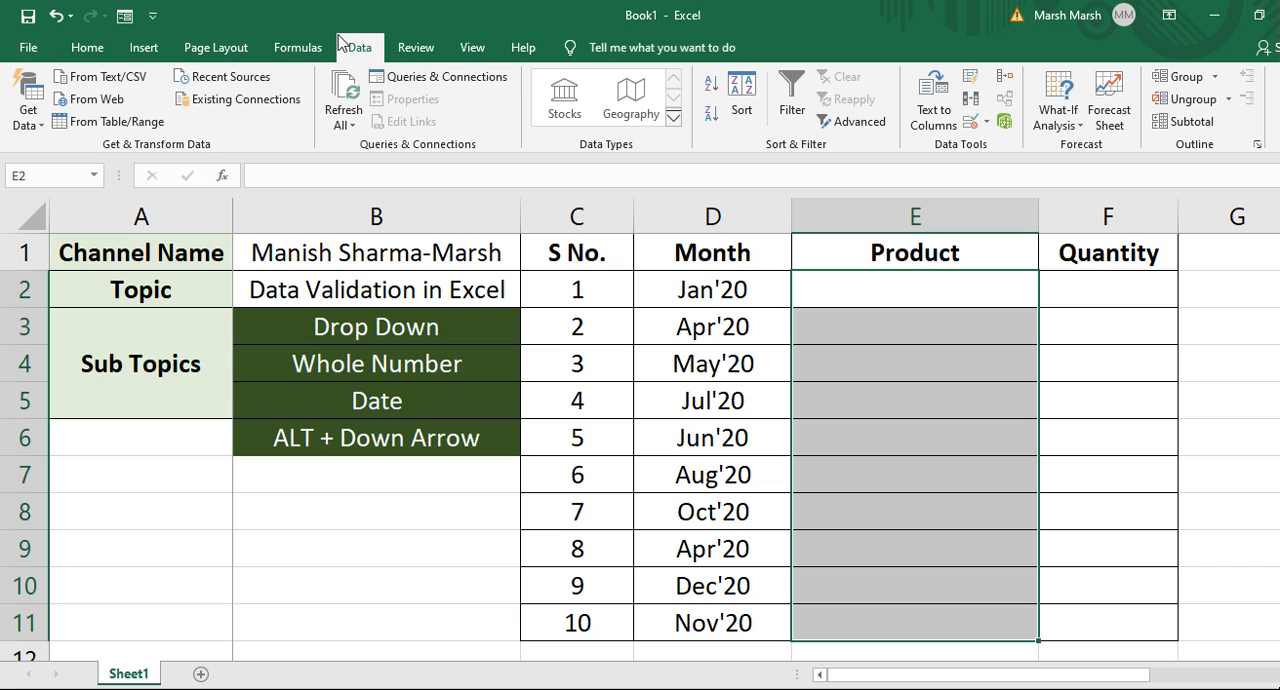
{"action": "left_click", "coordinate": [985, 121]}
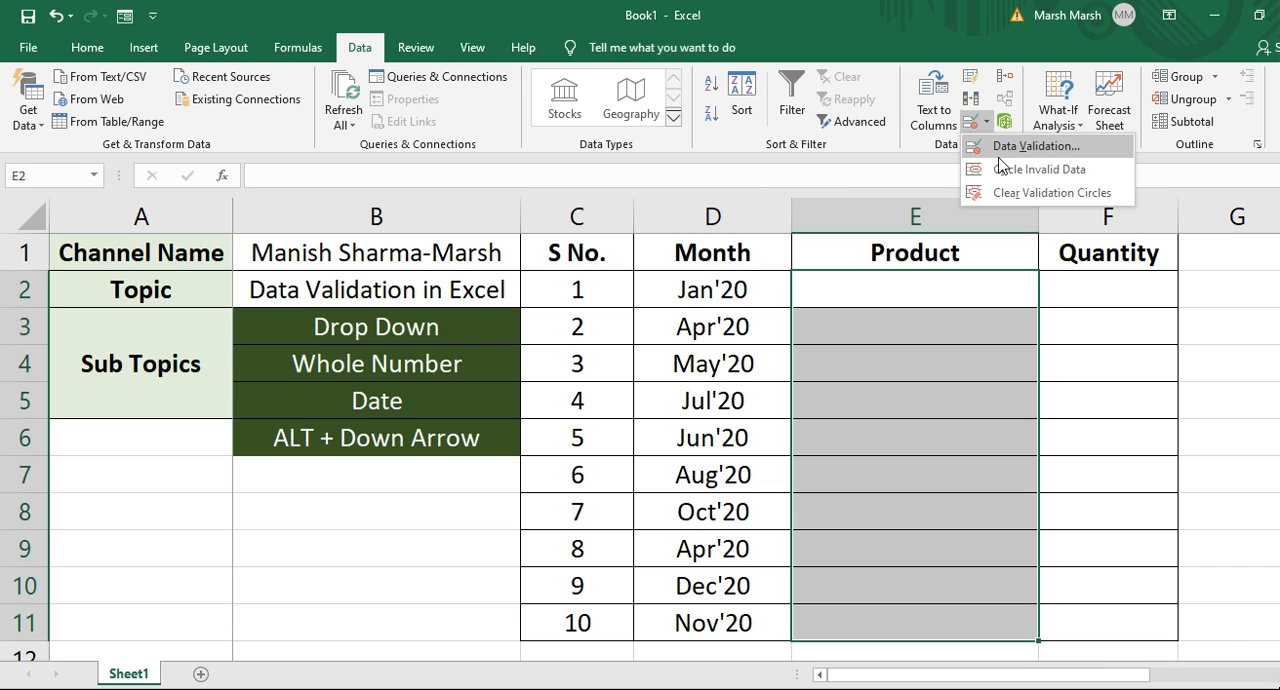
{"action": "left_click", "coordinate": [1014, 147]}
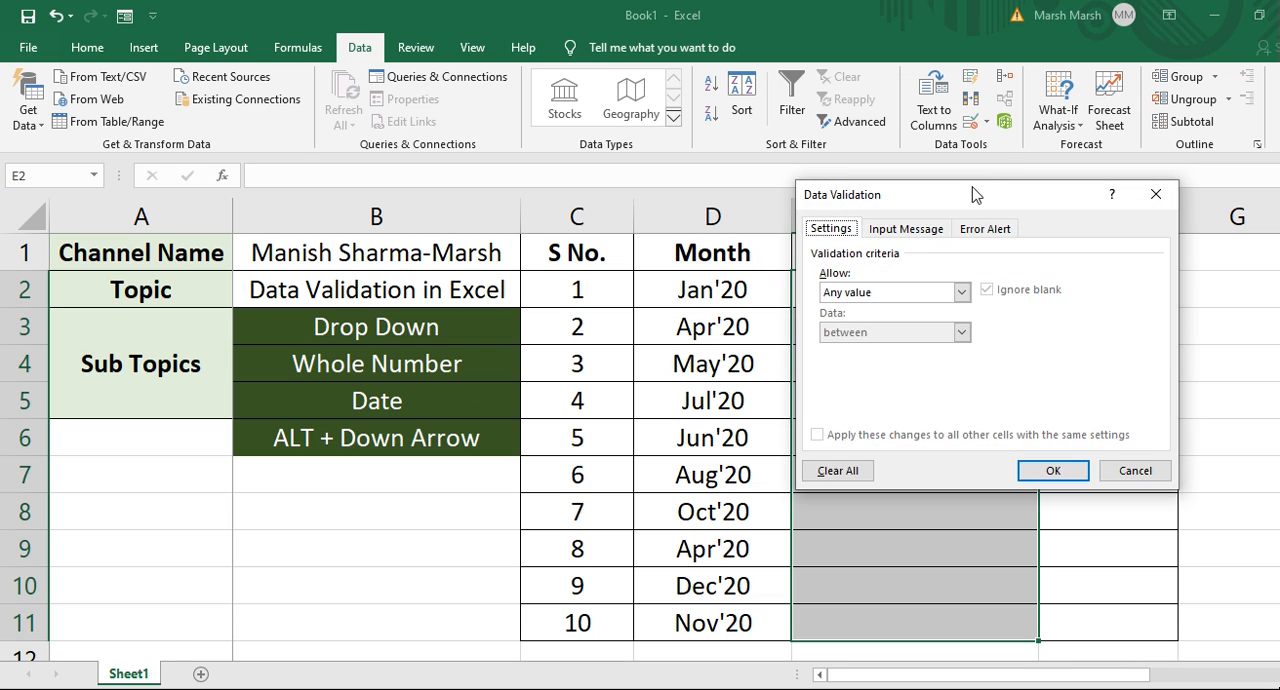
{"action": "left_click_drag", "start_coordinate": [972, 187], "coordinate": [1144, 132]}
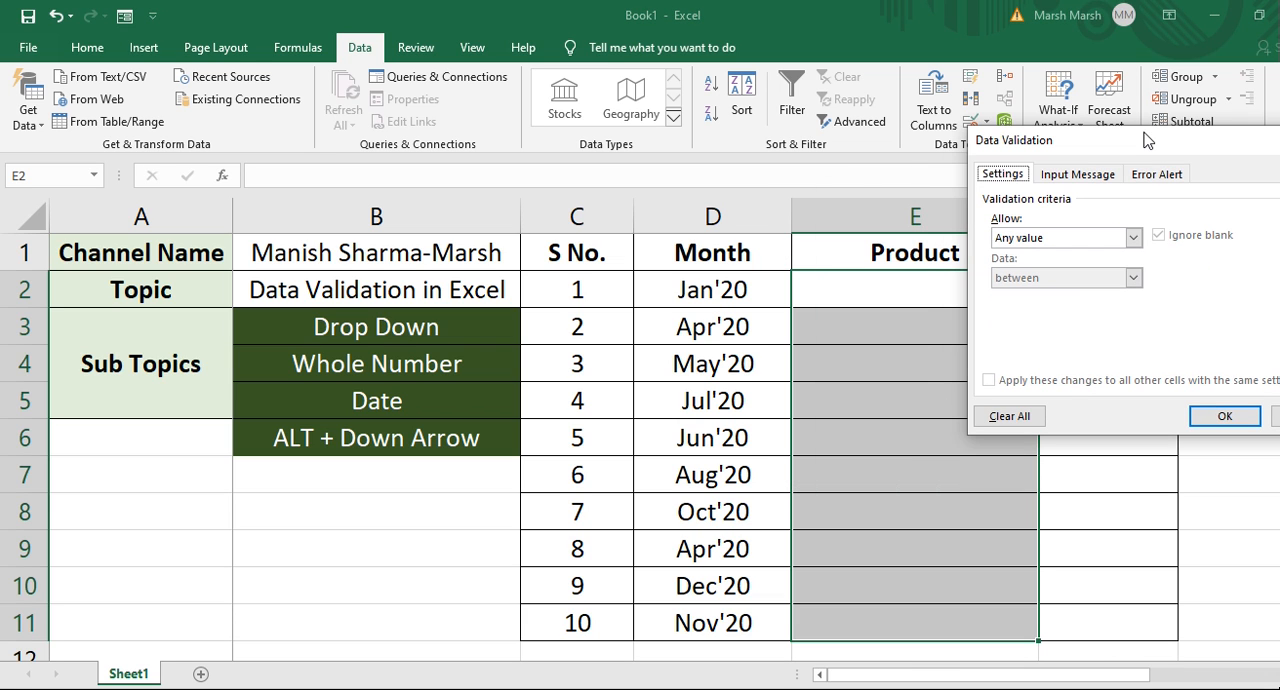
{"action": "left_click", "coordinate": [1065, 238]}
{"action": "left_click", "coordinate": [1011, 297]}
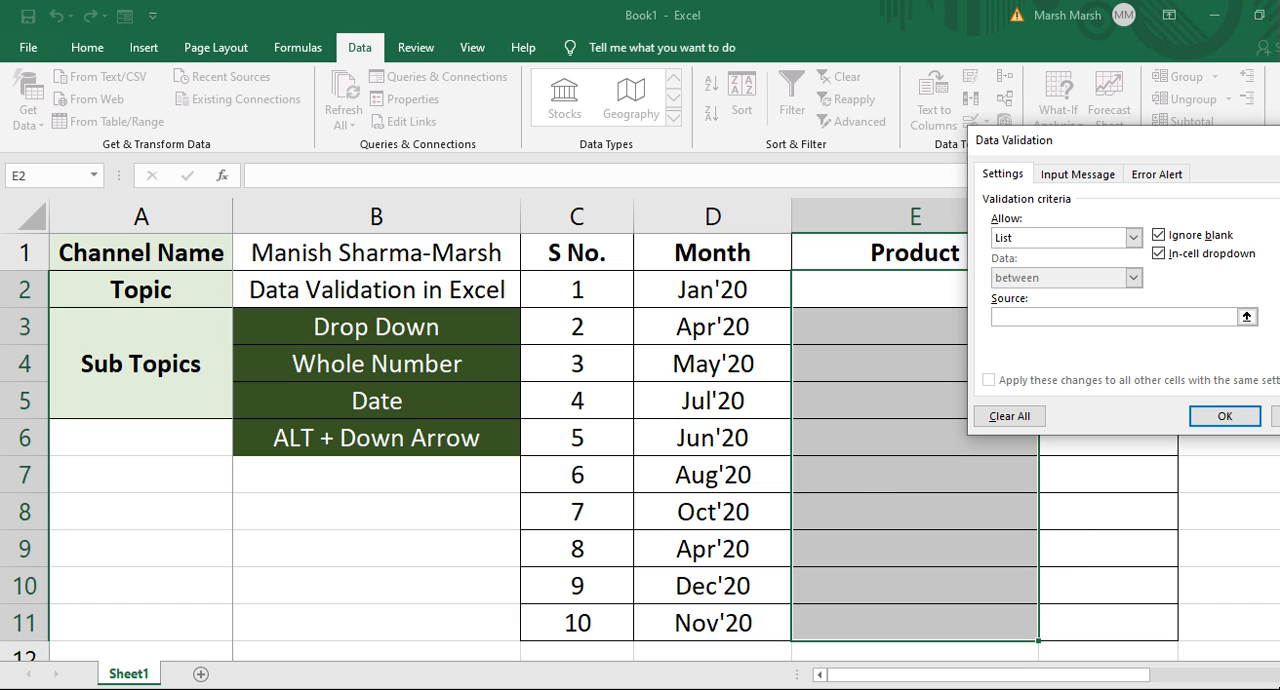
{"action": "left_click_drag", "start_coordinate": [1196, 148], "coordinate": [888, 147]}
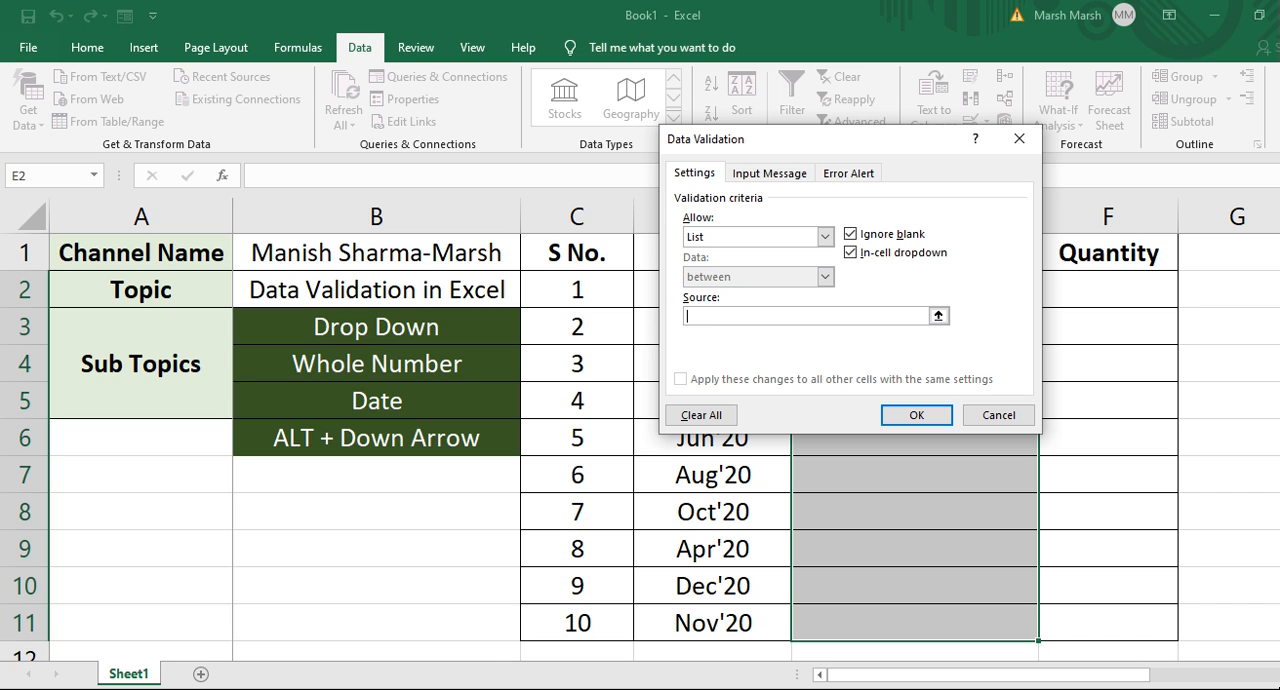
Set the list source to the product names in E1048556:E1048560 at the bottom of the sheet and apply.
{"action": "scroll", "coordinate": [640, 447], "scroll_direction": "down", "scroll_amount": 15}
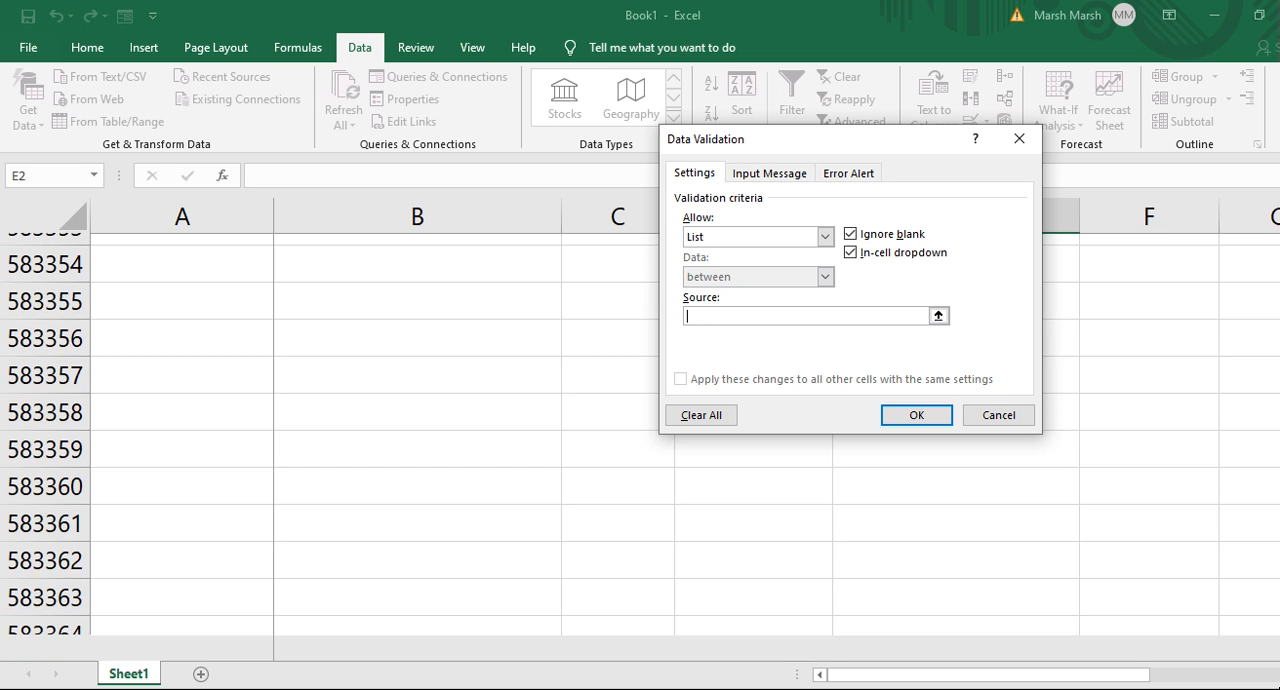
{"action": "scroll", "coordinate": [640, 447], "scroll_direction": "down", "scroll_amount": 10}
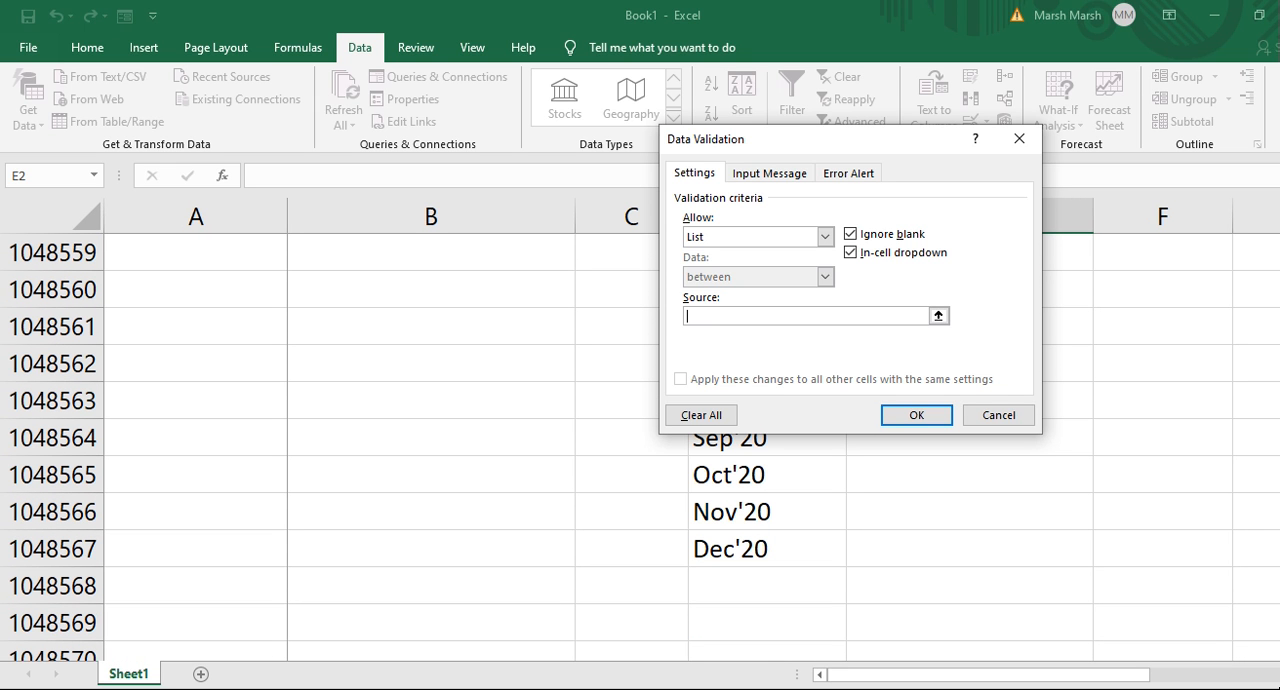
{"action": "scroll", "coordinate": [640, 447], "scroll_direction": "up", "scroll_amount": 5}
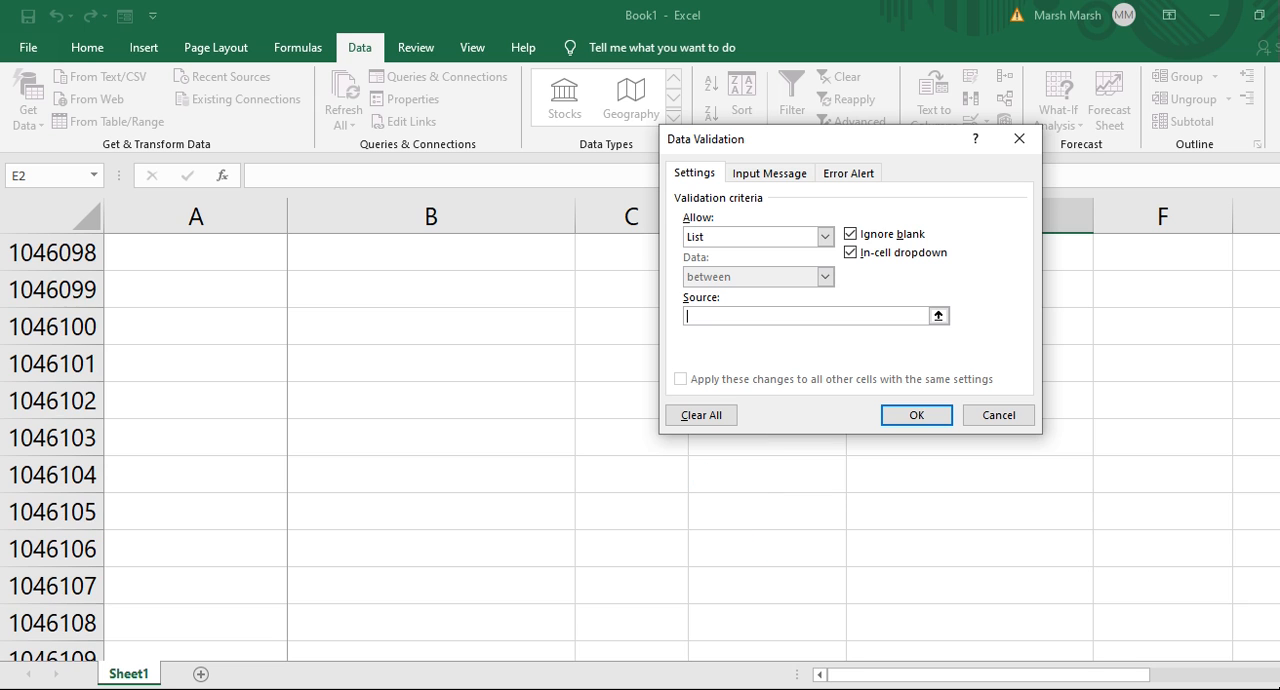
{"action": "scroll", "coordinate": [640, 447], "scroll_direction": "up", "scroll_amount": 2}
{"action": "scroll", "coordinate": [640, 447], "scroll_direction": "up", "scroll_amount": 5}
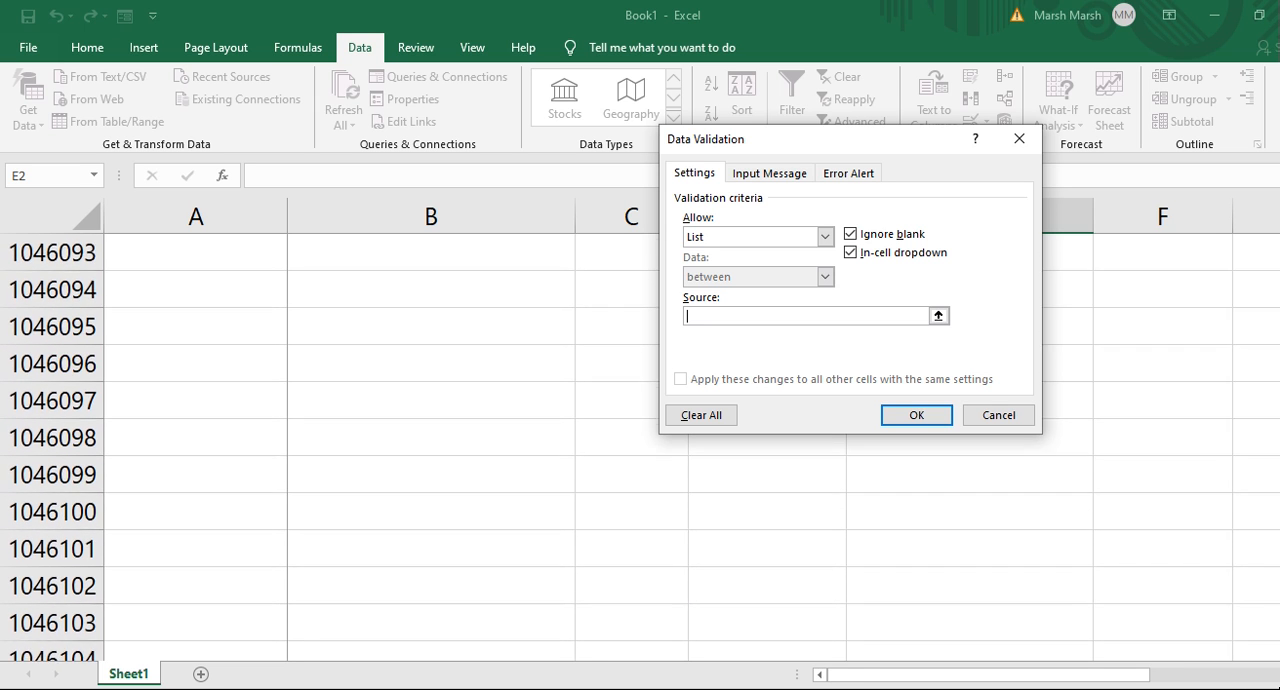
{"action": "scroll", "coordinate": [640, 447], "scroll_direction": "up", "scroll_amount": 1}
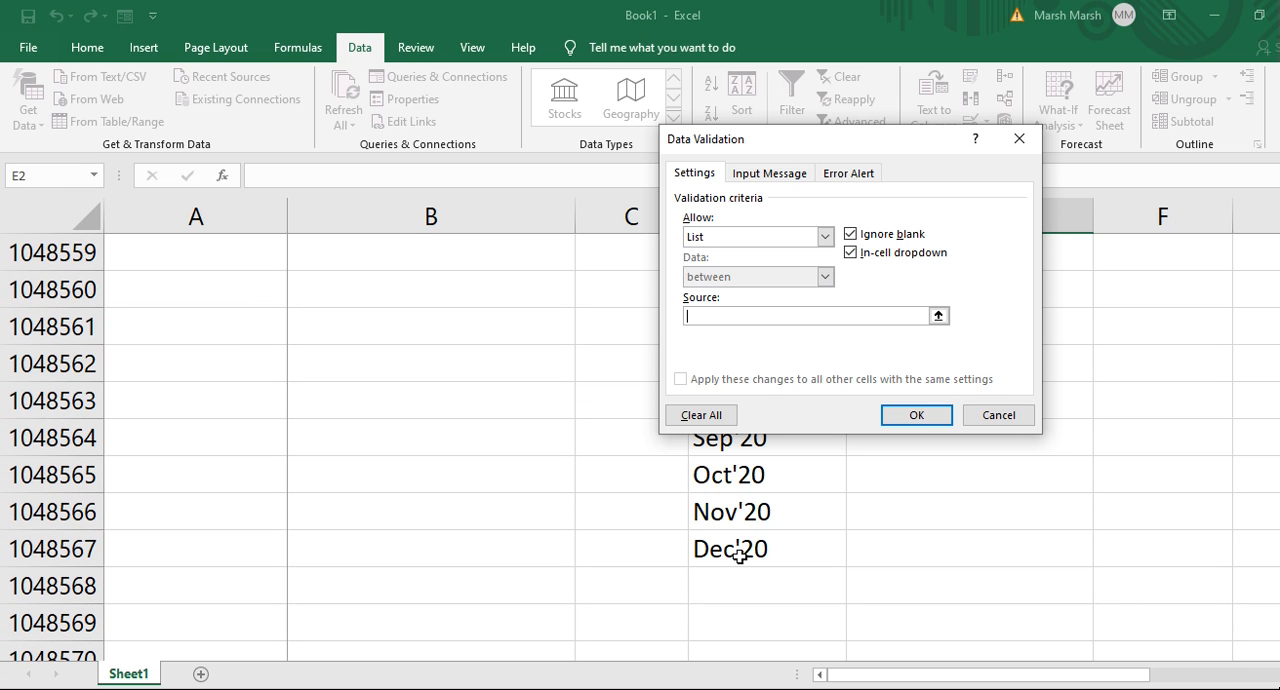
{"action": "left_click", "coordinate": [874, 517]}
{"action": "key", "text": "Up"}
{"action": "key", "text": "Up"}
{"action": "key", "text": "Up"}
{"action": "key", "text": "Up"}
{"action": "key", "text": "Up"}
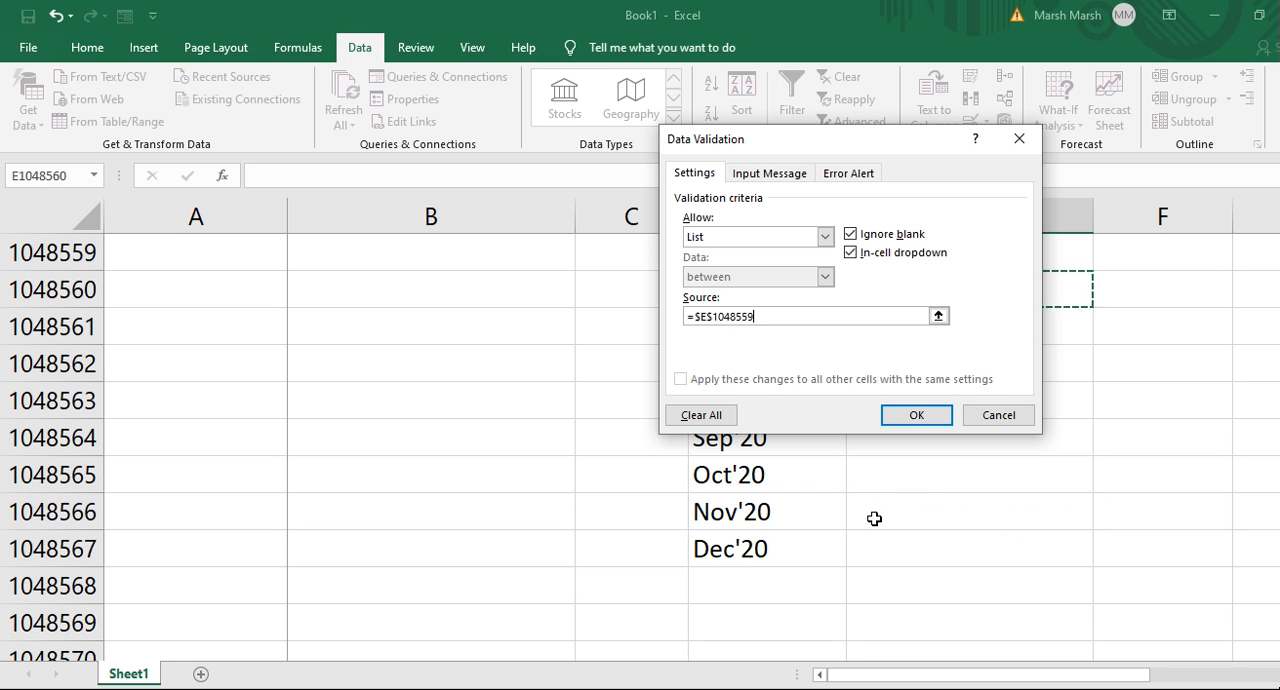
{"action": "left_click_drag", "start_coordinate": [897, 131], "coordinate": [557, 221]}
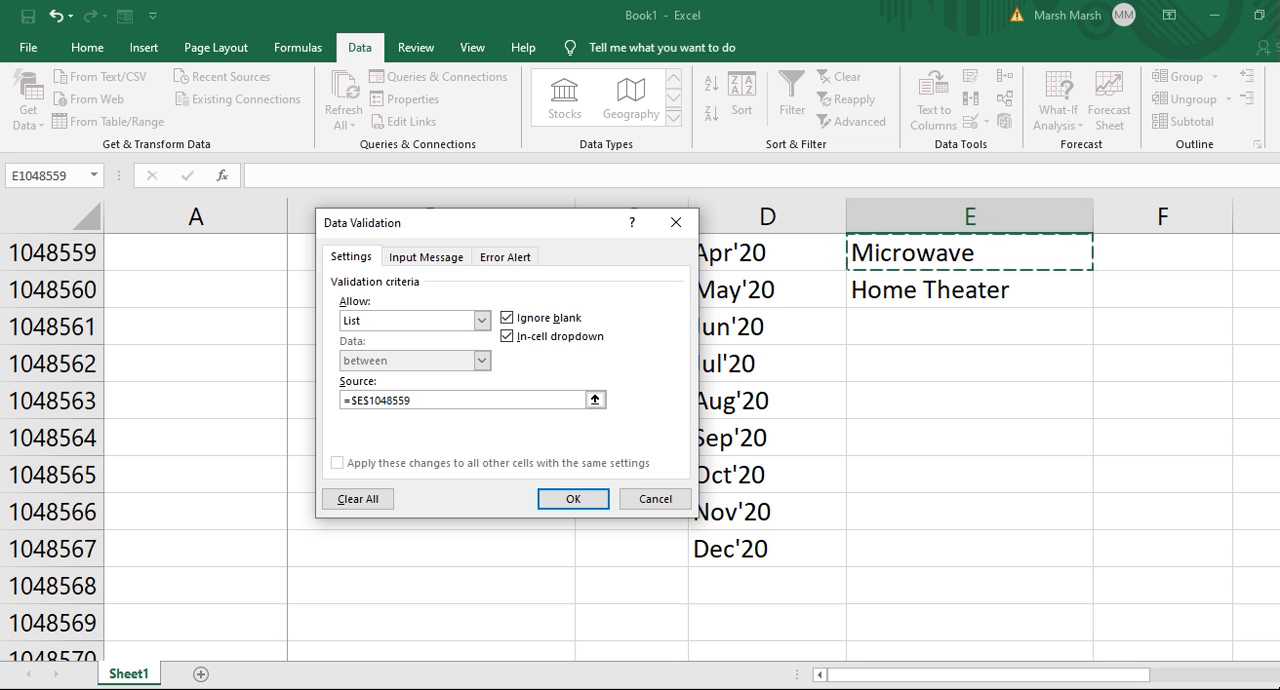
{"action": "scroll", "coordinate": [900, 450], "scroll_direction": "up", "scroll_amount": 2}
{"action": "key", "text": "Up"}
{"action": "key", "text": "Up"}
{"action": "key", "text": "Up"}
{"action": "key", "text": "shift+Down"}
{"action": "key", "text": "shift+Down"}
{"action": "key", "text": "shift+Down"}
{"action": "key", "text": "shift+Down"}
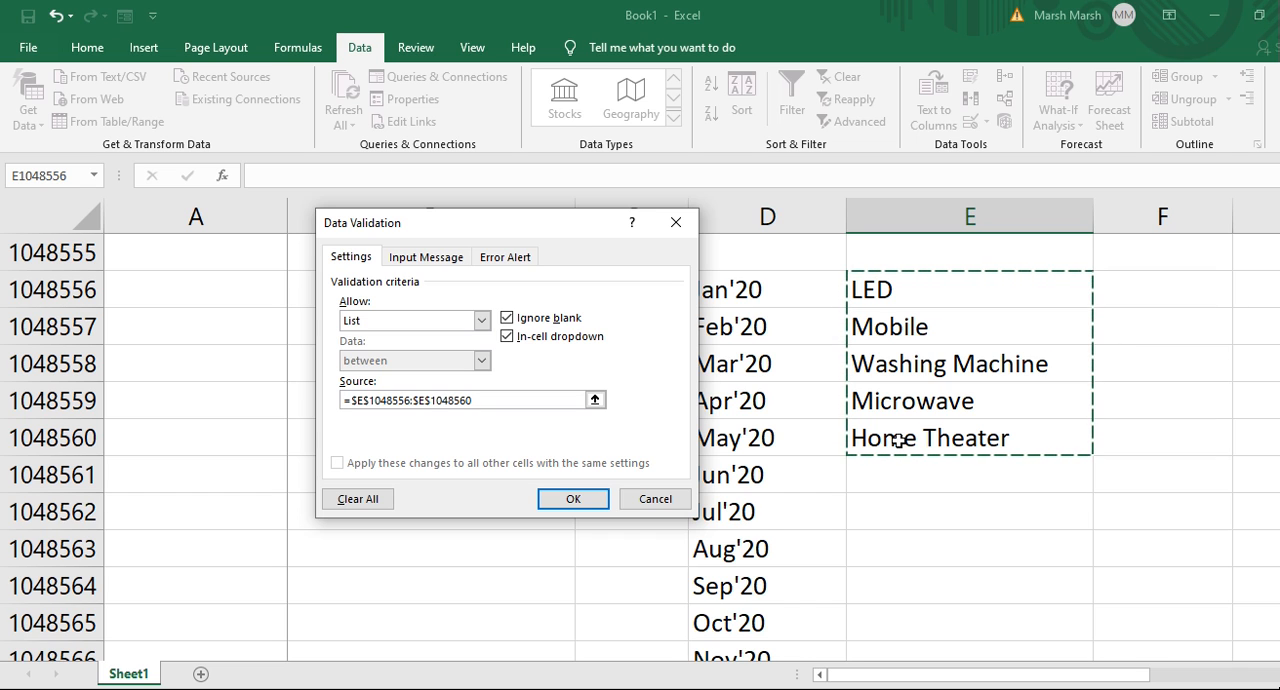
{"action": "left_click", "coordinate": [563, 508]}
Return to the table and choose LED in E2 from its new drop-down.
{"action": "left_click", "coordinate": [945, 328]}
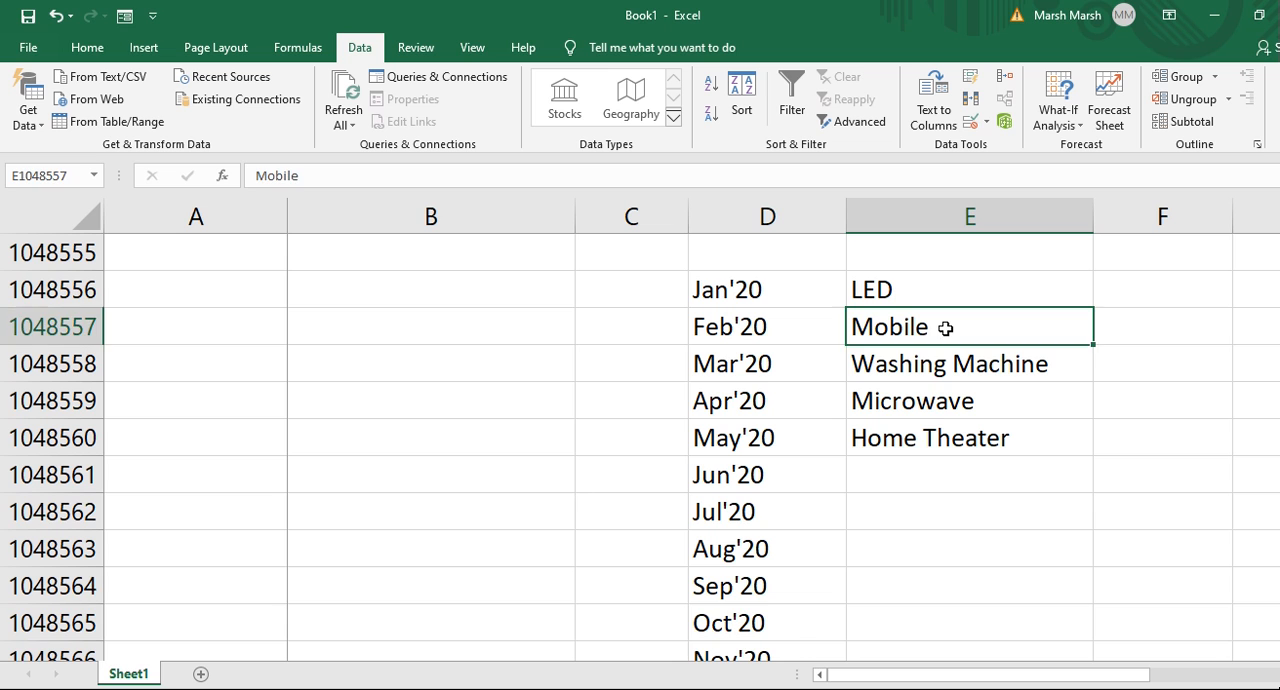
{"action": "key", "text": "ctrl+Up"}
{"action": "key", "text": "ctrl+Up"}
{"action": "key", "text": "Down"}
{"action": "key", "text": "Down"}
{"action": "key", "text": "Down"}
{"action": "key", "text": "Down"}
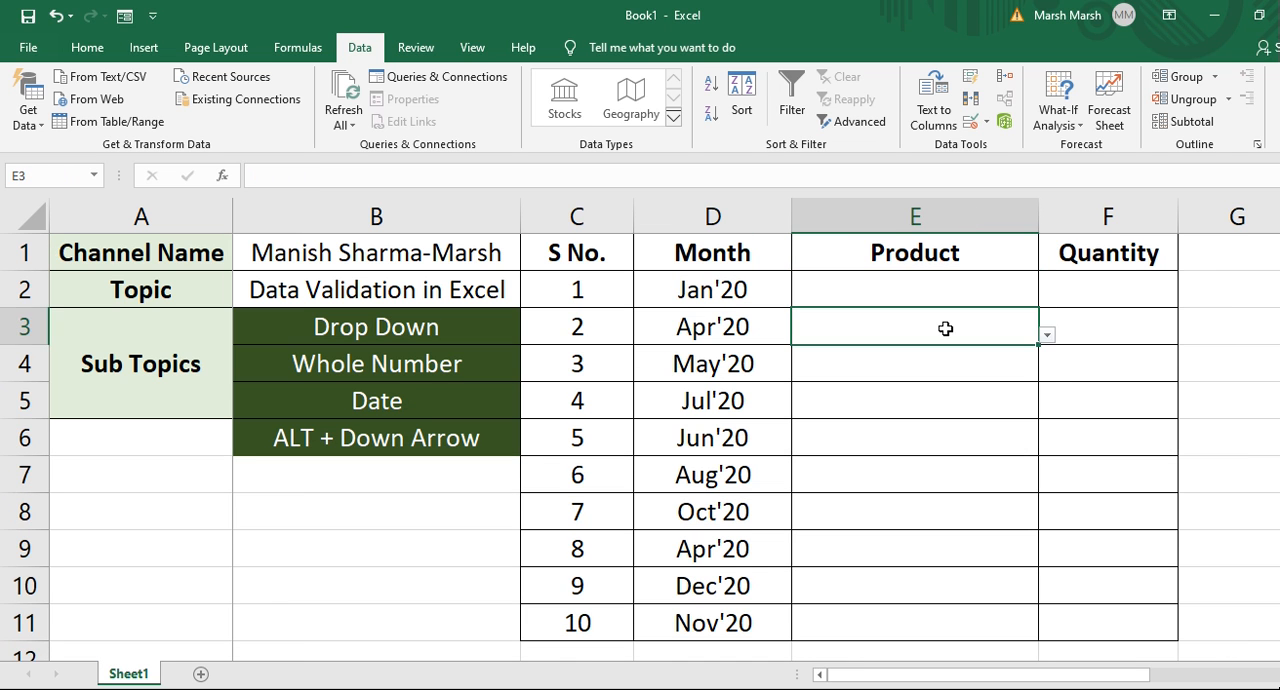
{"action": "key", "text": "Down"}
{"action": "key", "text": "Down"}
{"action": "key", "text": "Down"}
{"action": "key", "text": "Down"}
{"action": "key", "text": "ctrl+Up"}
{"action": "key", "text": "Down"}
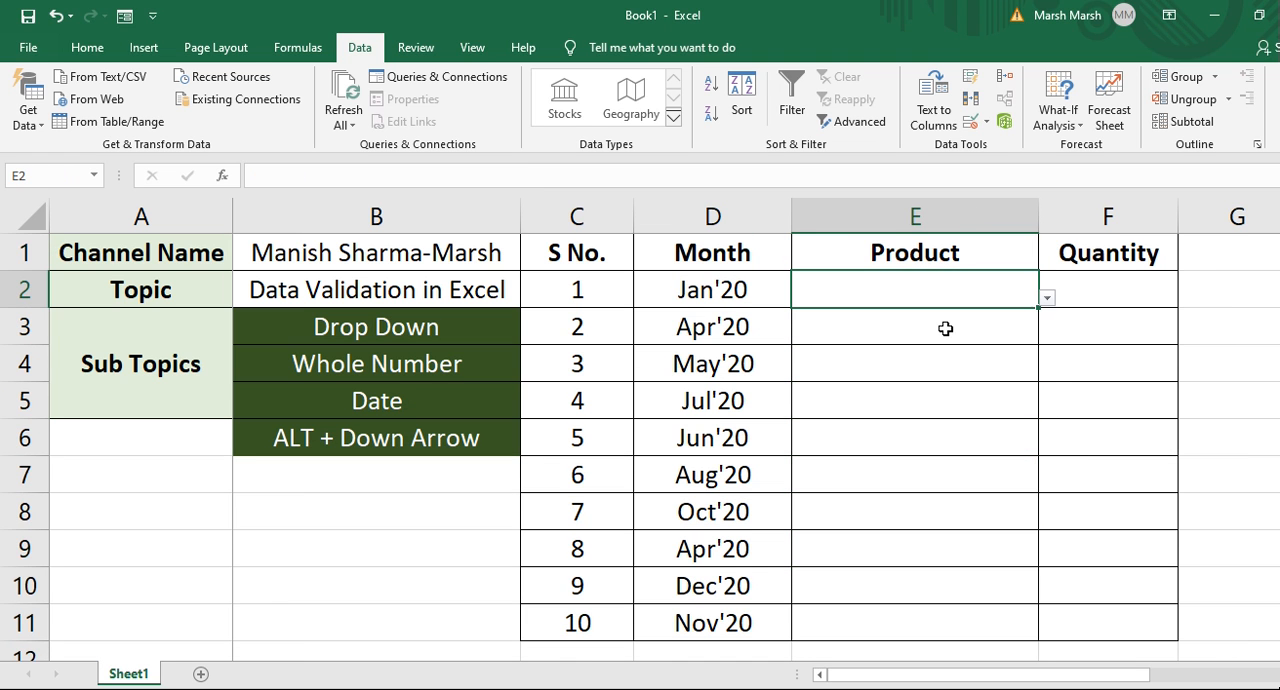
{"action": "left_click", "coordinate": [1048, 299]}
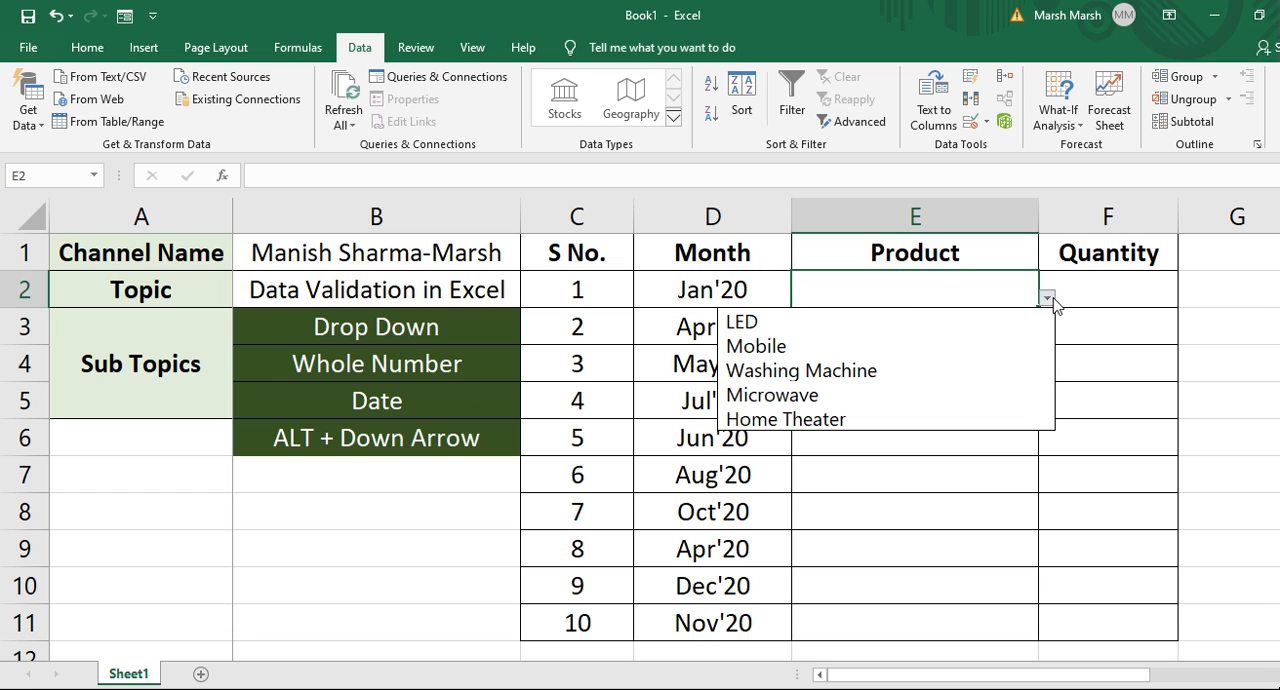
{"action": "left_click", "coordinate": [917, 323]}
{"action": "left_click", "coordinate": [916, 326]}
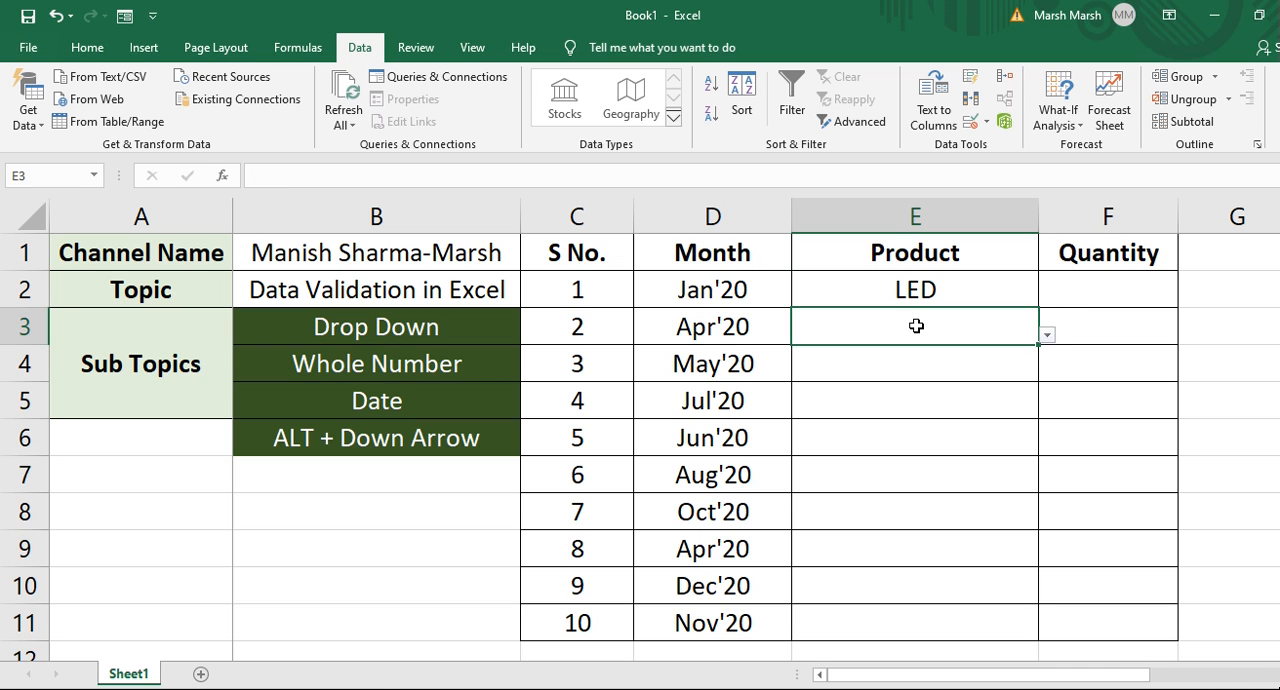
Choose Mobile in E3 and LED in E4 from their drop-downs using the keyboard.
{"action": "key", "text": "alt+Down"}
{"action": "key", "text": "Down"}
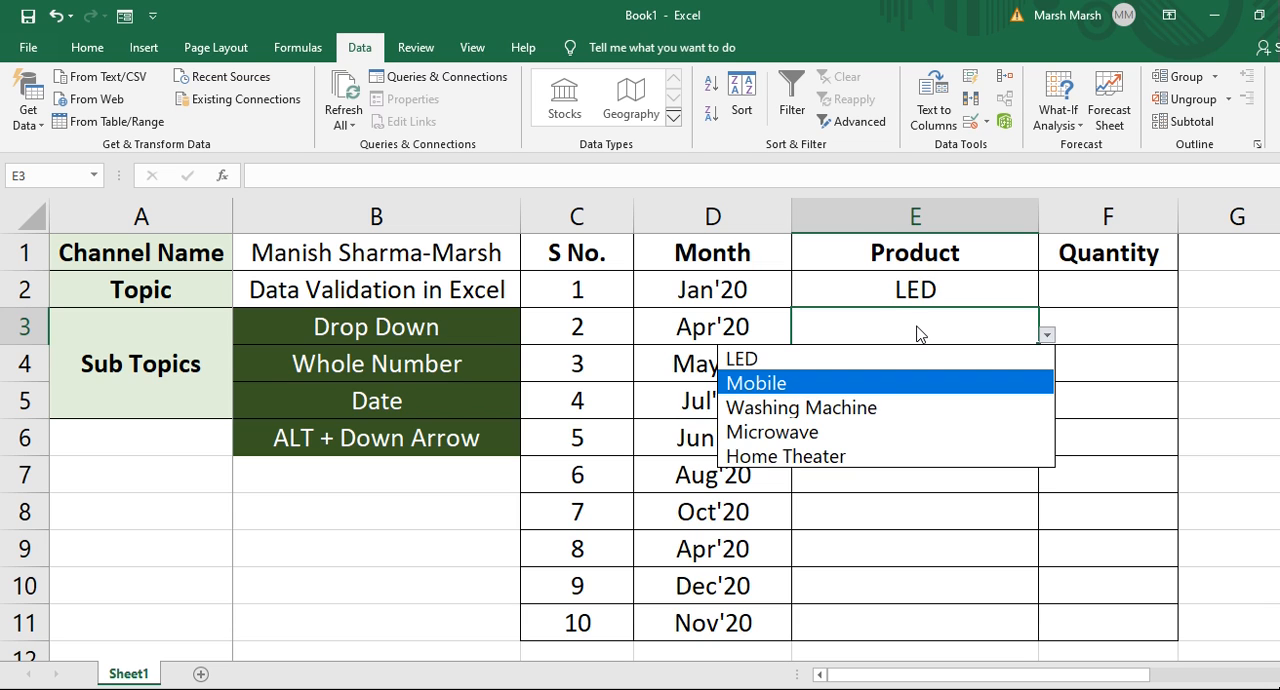
{"action": "key", "text": "Return"}
{"action": "key", "text": "Down"}
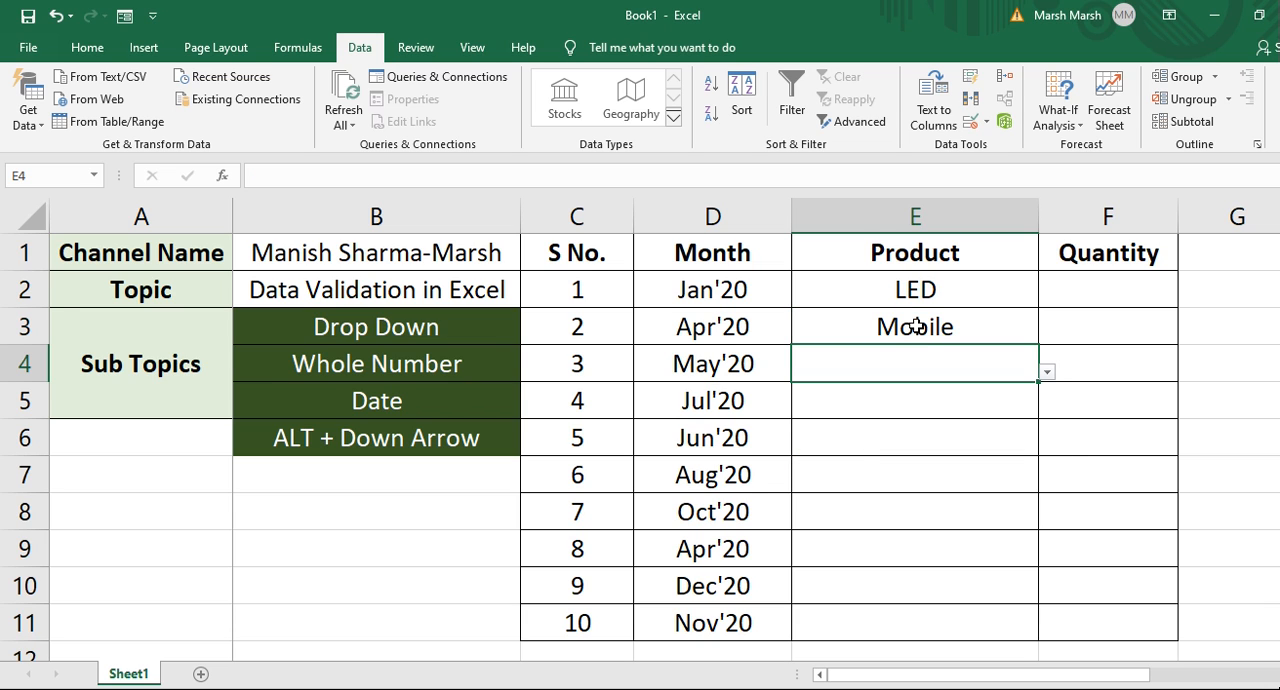
{"action": "key", "text": "alt+Down"}
{"action": "key", "text": "Down"}
{"action": "key", "text": "Return"}
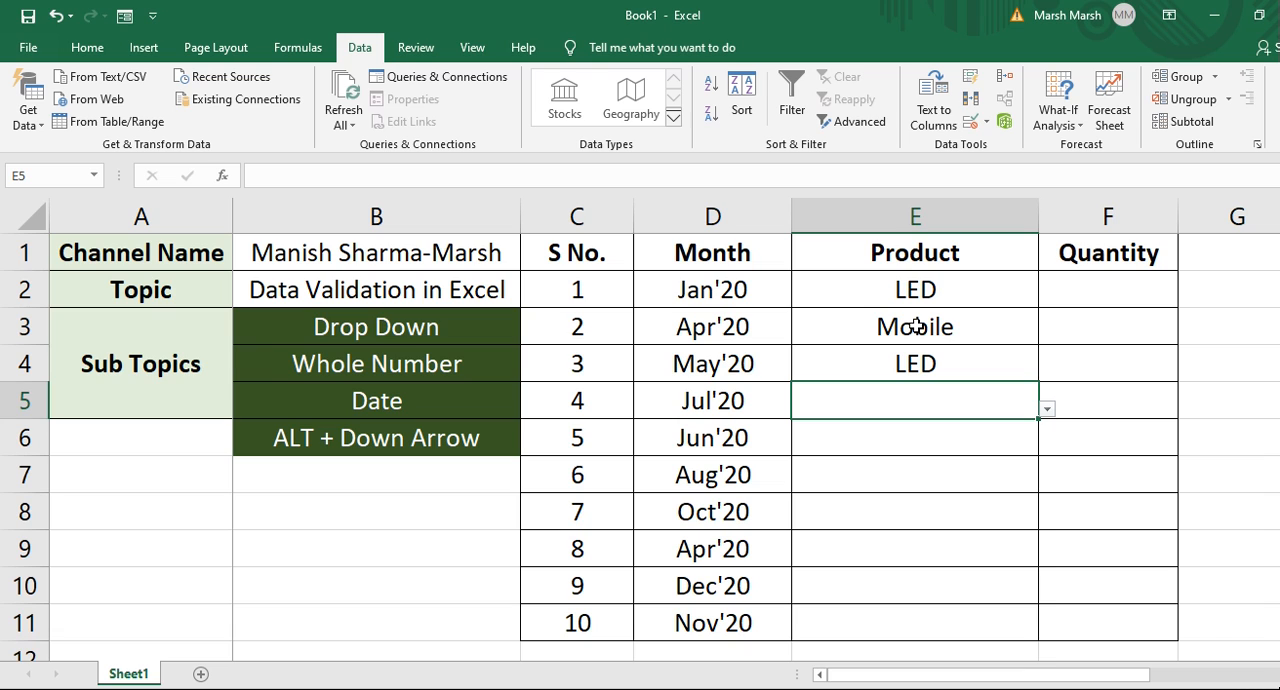
Choose Washing Machine in both E5 and E6 from their drop-downs using the keyboard.
{"action": "key", "text": "alt+Down"}
{"action": "key", "text": "Down"}
{"action": "key", "text": "Down"}
{"action": "key", "text": "Down"}
{"action": "key", "text": "Return"}
{"action": "key", "text": "Down"}
{"action": "key", "text": "alt+Down"}
{"action": "key", "text": "Down"}
Choose Home Theater in E7 and Mobile in E8 from their drop-downs using the keyboard.
{"action": "key", "text": "Down"}
{"action": "key", "text": "Down"}
{"action": "key", "text": "Return"}
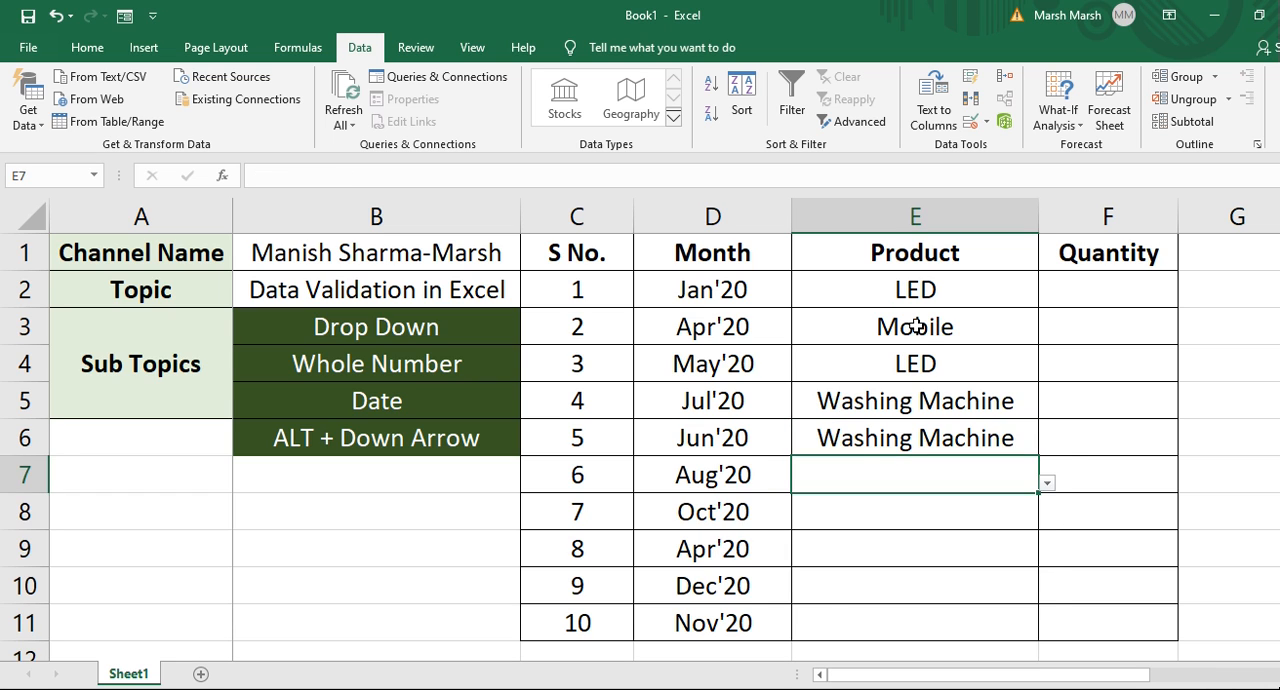
{"action": "key", "text": "alt+Down"}
{"action": "key", "text": "Down"}
{"action": "key", "text": "Down"}
{"action": "key", "text": "Down"}
{"action": "key", "text": "Down"}
{"action": "key", "text": "Down"}
{"action": "key", "text": "Return"}
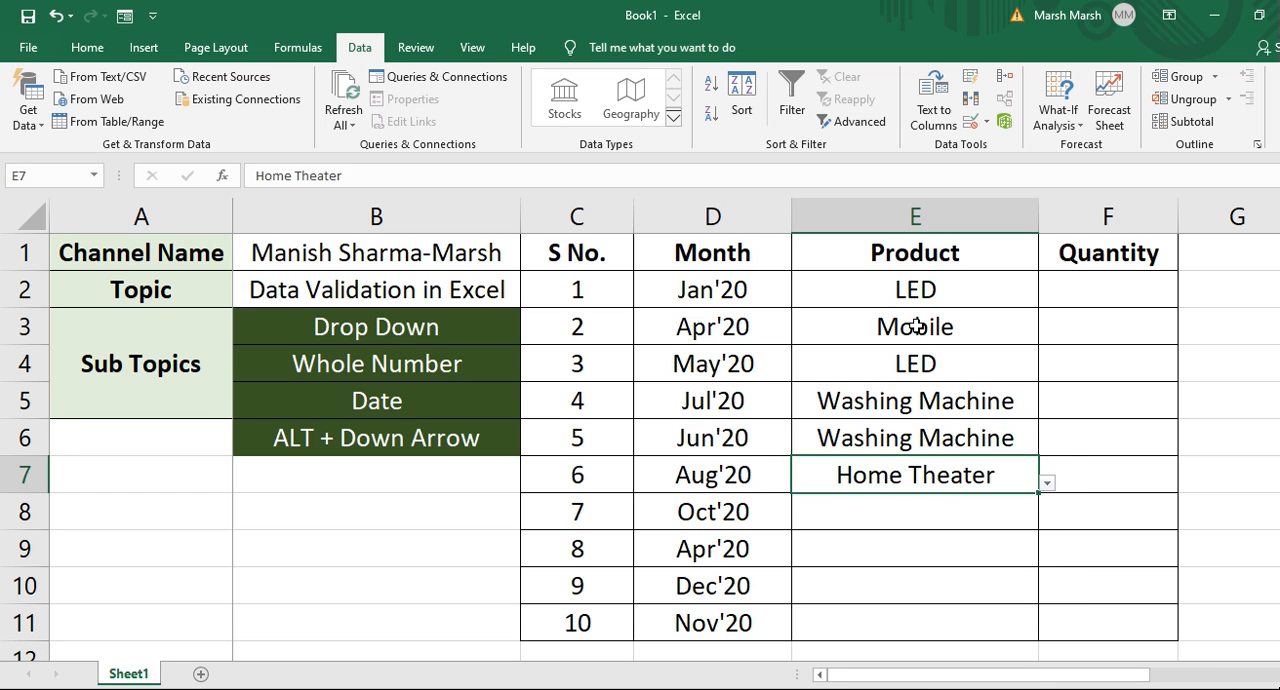
{"action": "key", "text": "Down"}
{"action": "key", "text": "alt+Down"}
{"action": "key", "text": "Down"}
{"action": "key", "text": "Down"}
{"action": "key", "text": "Return"}
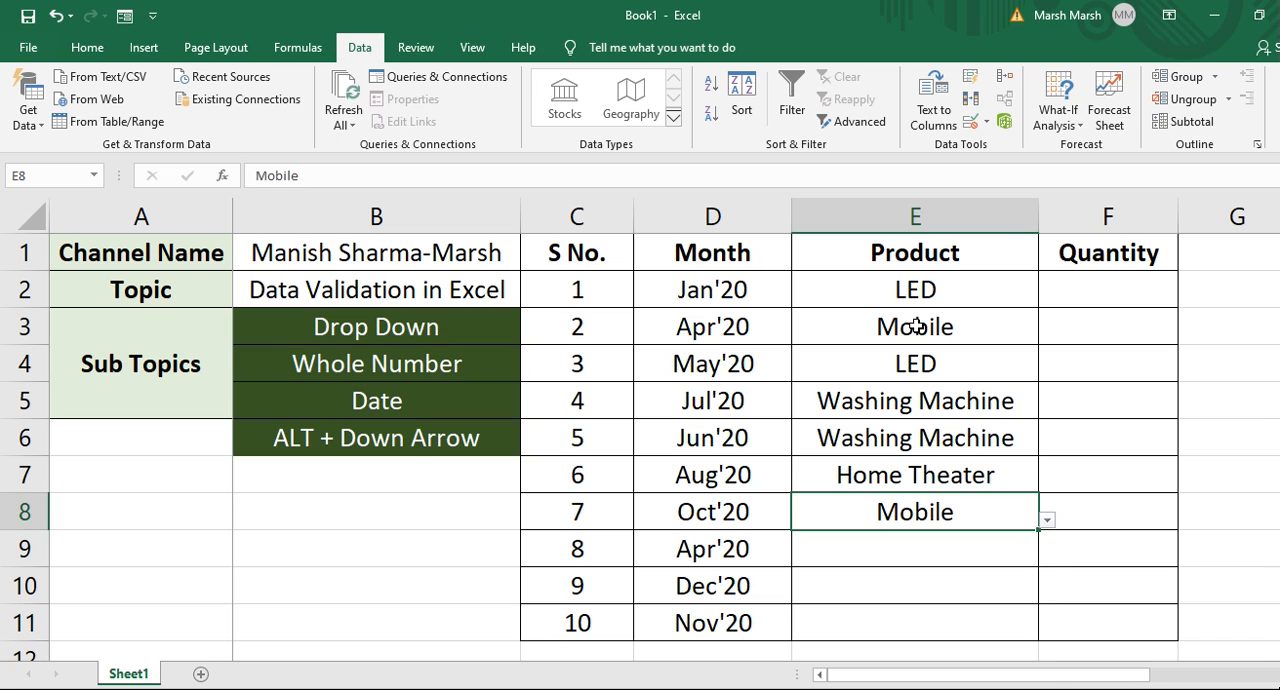
{"action": "key", "text": "Down"}
Choose Microwave in E9 and Washing Machine in E10 from their drop-downs using the keyboard.
{"action": "key", "text": "alt+Down"}
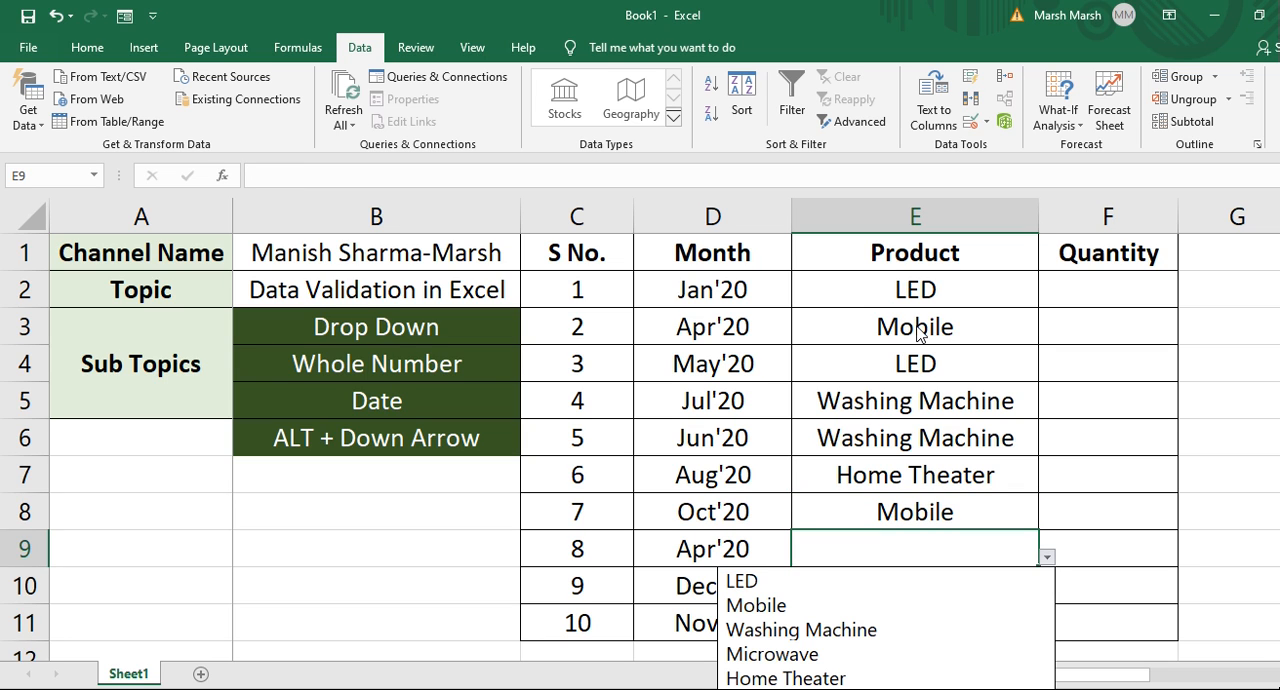
{"action": "key", "text": "Down"}
{"action": "key", "text": "Down"}
{"action": "key", "text": "Down"}
{"action": "key", "text": "Down"}
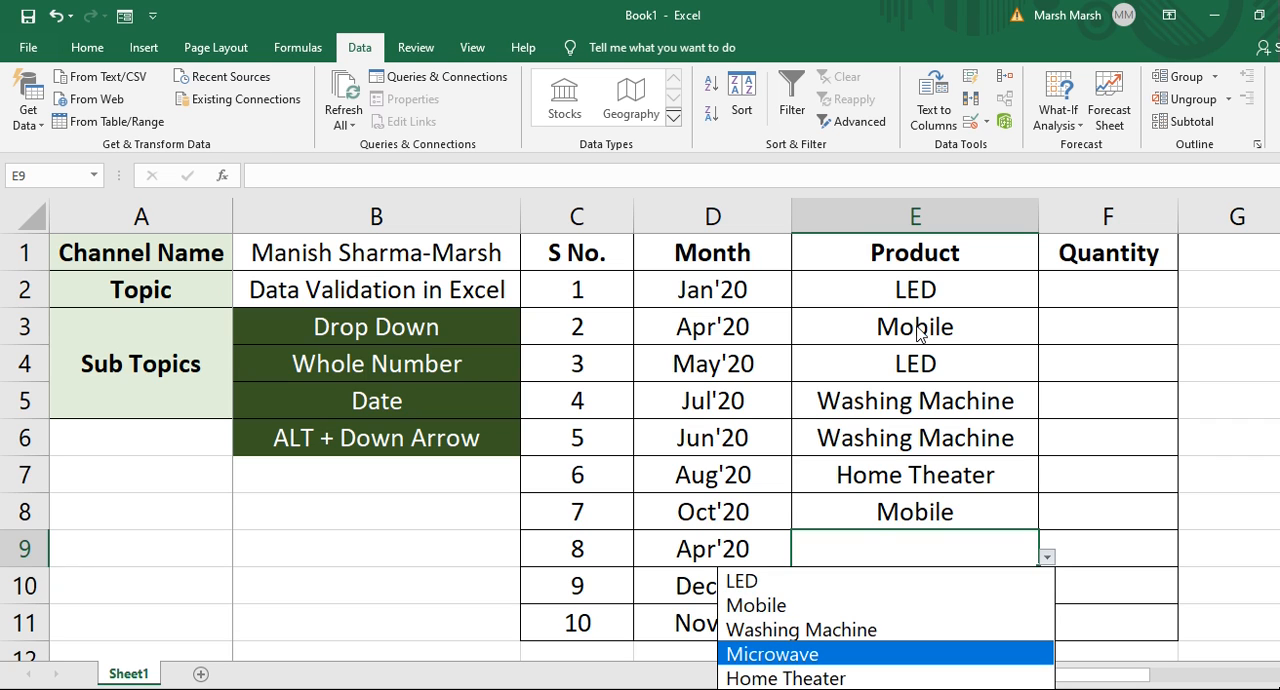
{"action": "key", "text": "Return"}
{"action": "key", "text": "Down"}
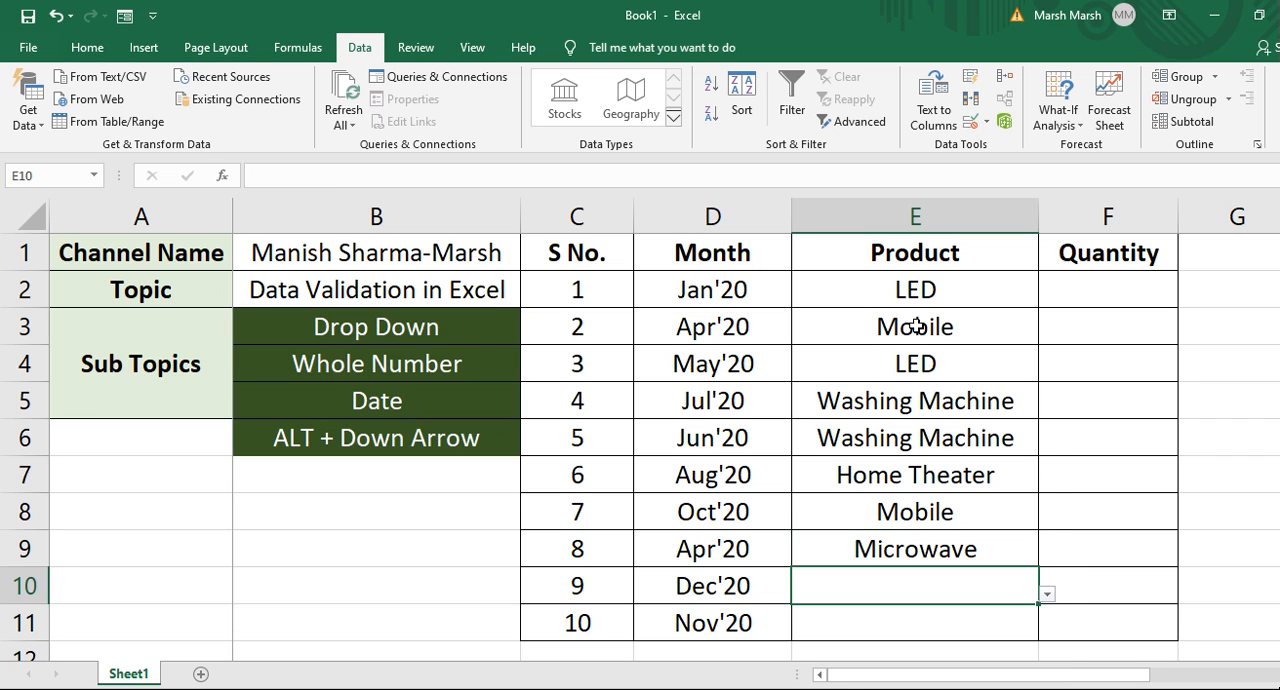
{"action": "key", "text": "alt+Down"}
{"action": "key", "text": "Down"}
{"action": "key", "text": "Down"}
{"action": "key", "text": "Down"}
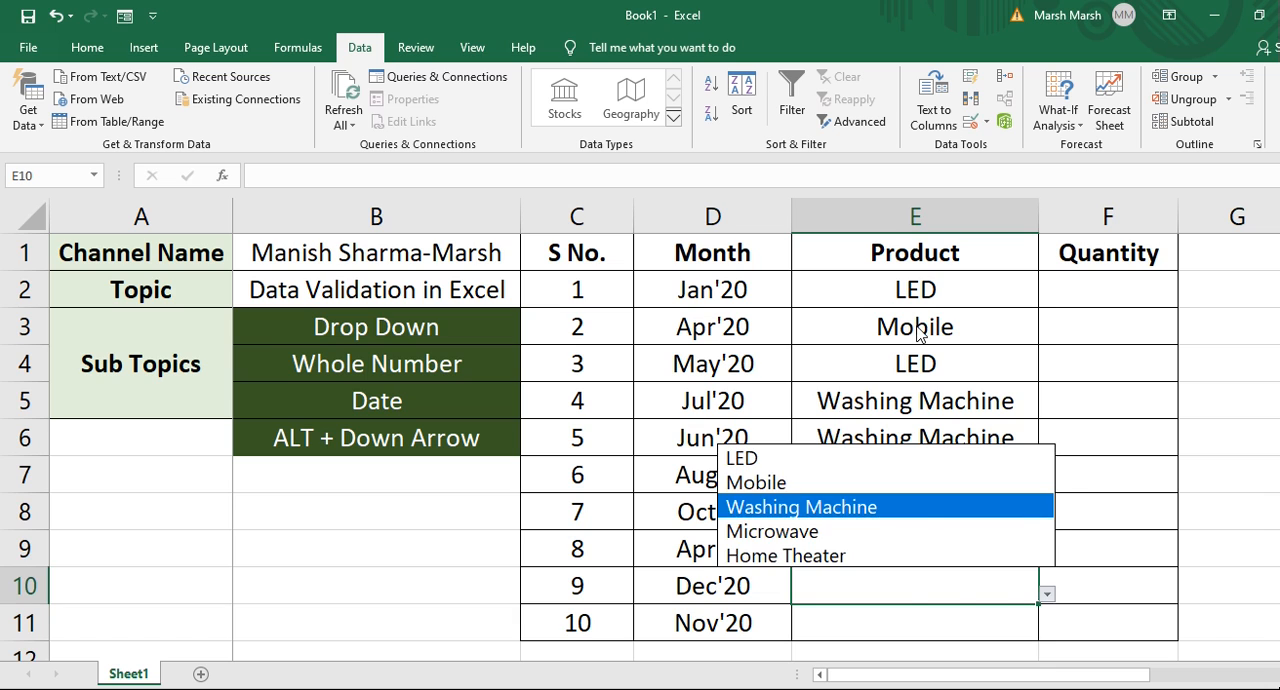
{"action": "key", "text": "Return"}
Choose LED in E11 from its drop-down using the keyboard.
{"action": "key", "text": "Down"}
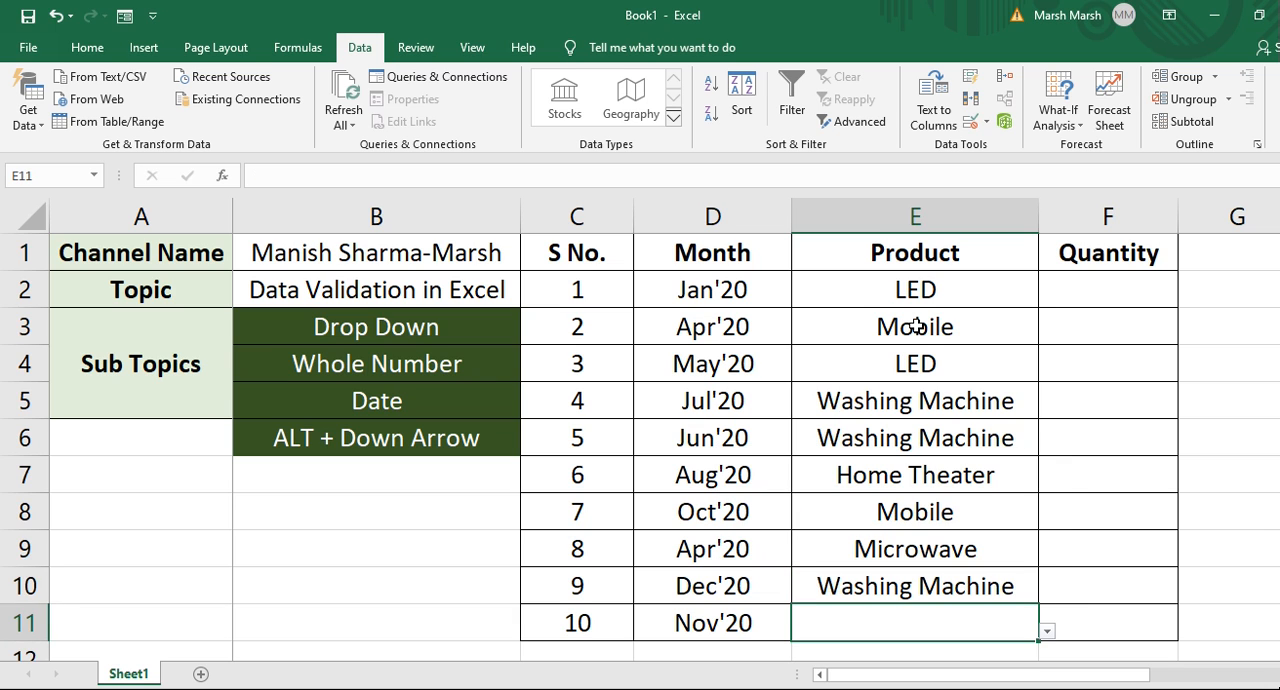
{"action": "key", "text": "alt+Down"}
Review the filled Month and Product columns, moving back up to D2.
{"action": "key", "text": "Down"}
{"action": "key", "text": "Down"}
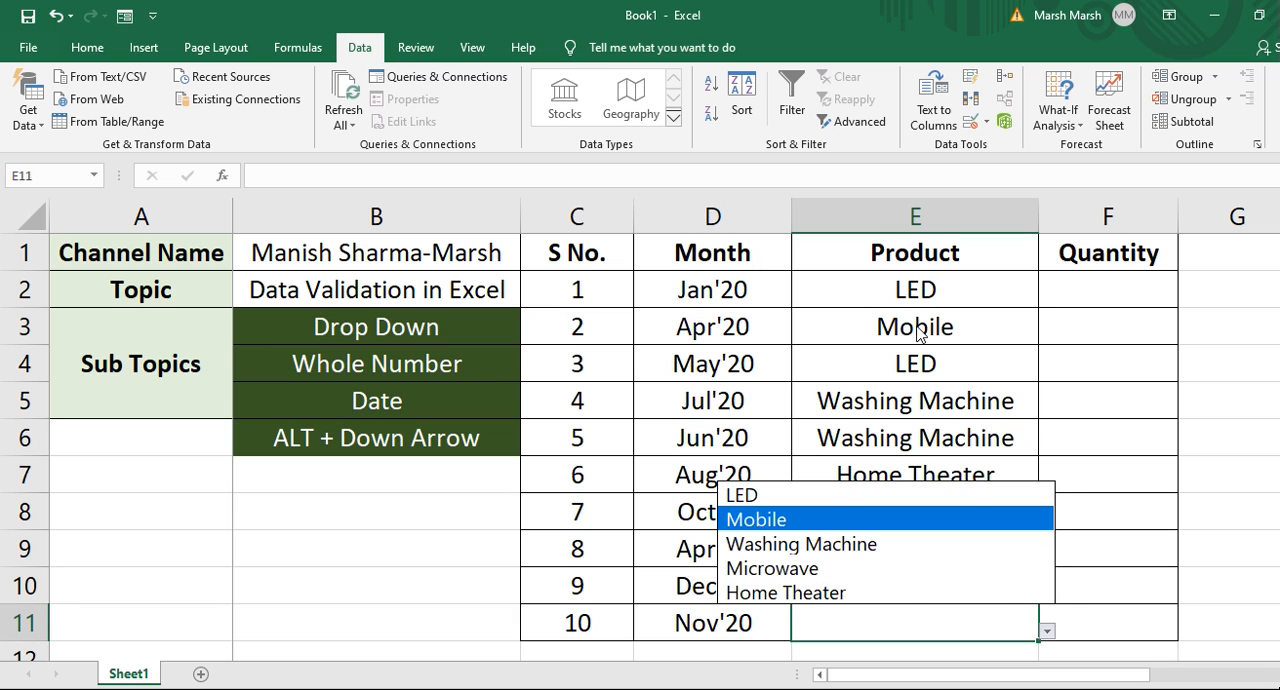
{"action": "key", "text": "Up"}
{"action": "key", "text": "Return"}
{"action": "key", "text": "Right"}
{"action": "key", "text": "ctrl+Up"}
{"action": "key", "text": "Down"}
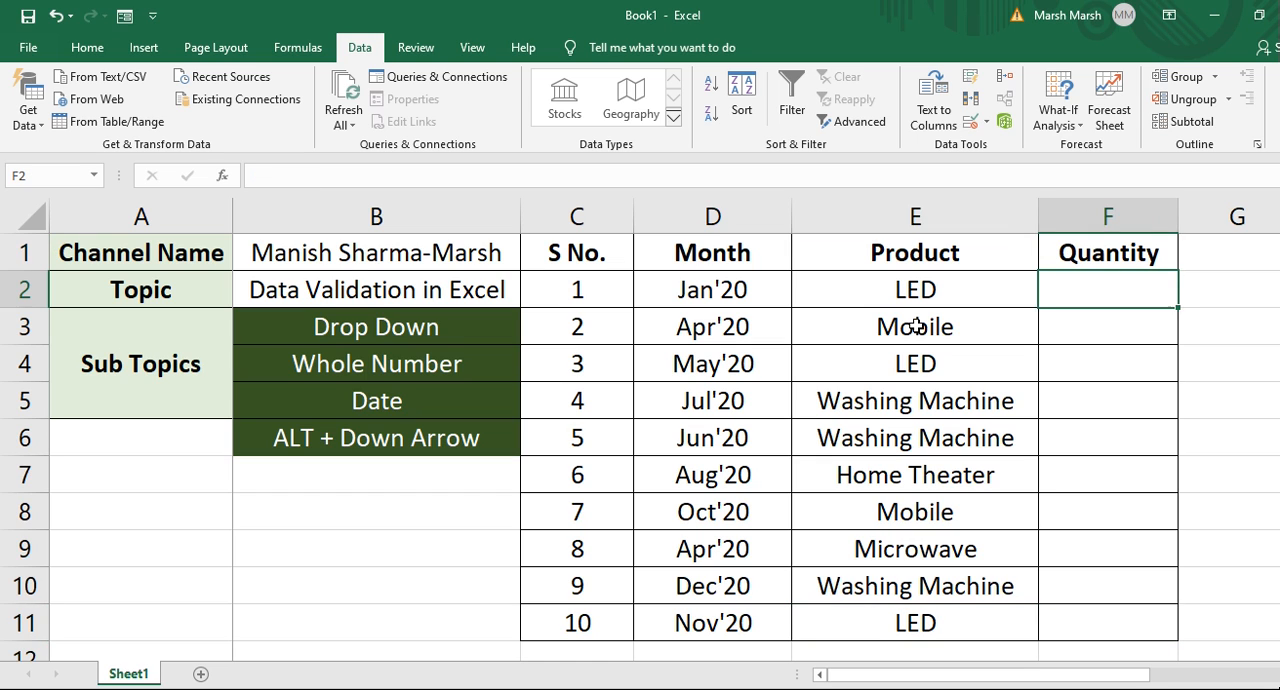
{"action": "key", "text": "Left"}
{"action": "key", "text": "Down"}
{"action": "key", "text": "Down"}
{"action": "key", "text": "Up"}
{"action": "key", "text": "Up"}
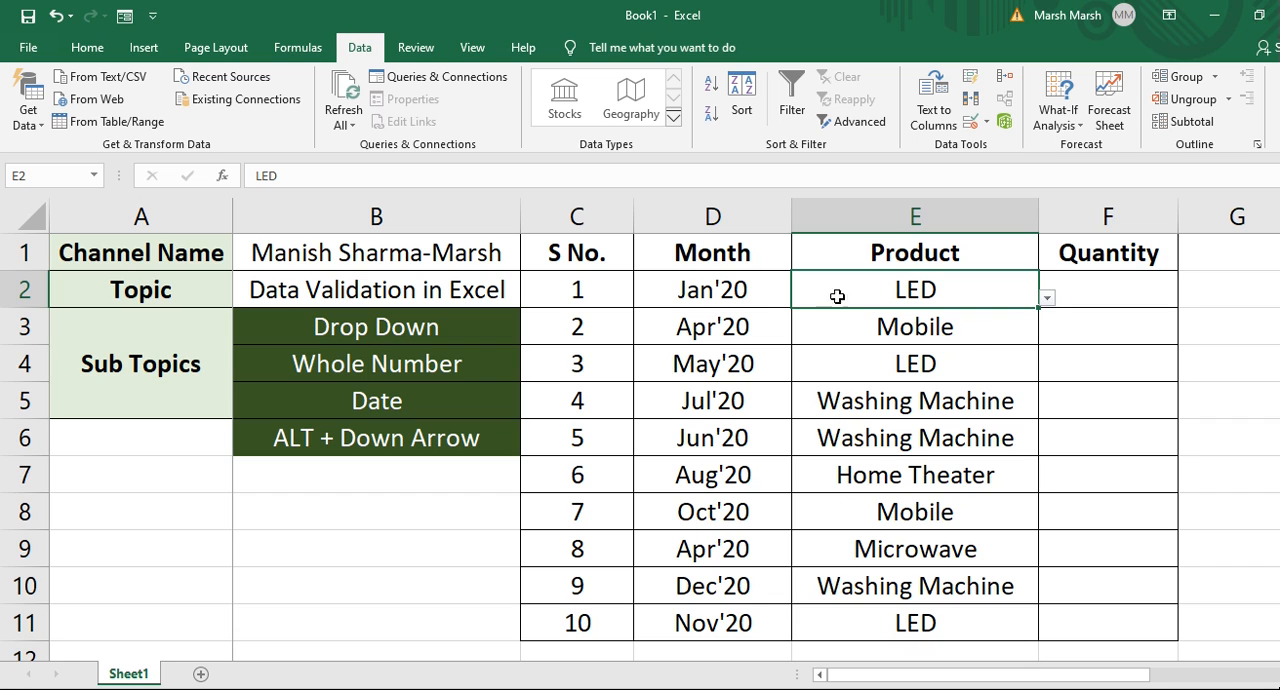
{"action": "left_click", "coordinate": [767, 316]}
{"action": "left_click", "coordinate": [775, 285]}
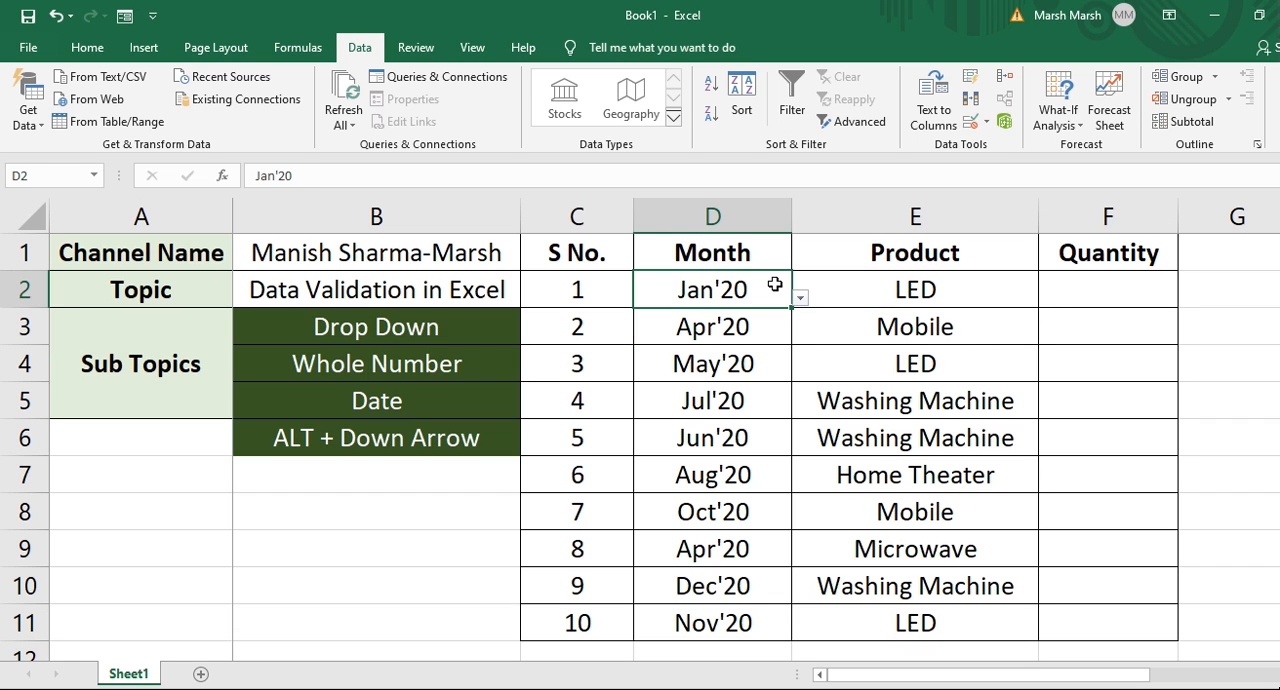
Open the Month and Product drop-downs in row 2 to view their lists.
{"action": "left_click", "coordinate": [801, 300]}
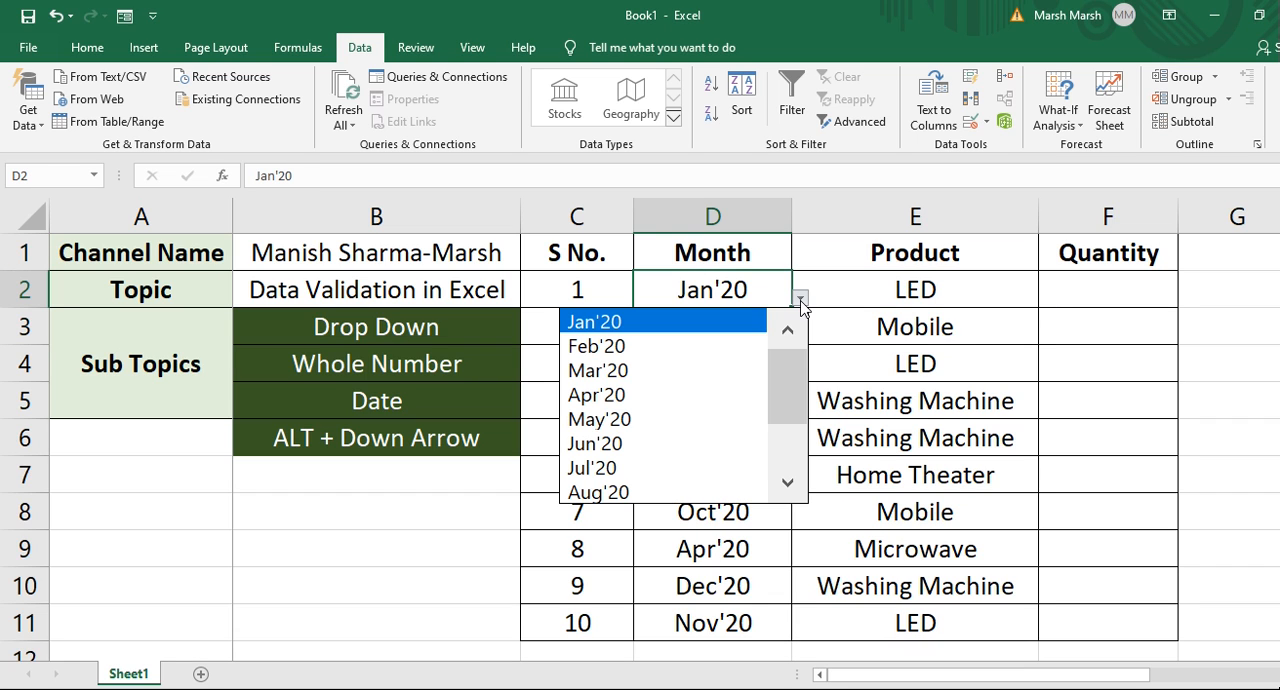
{"action": "left_click", "coordinate": [950, 298]}
{"action": "left_click", "coordinate": [998, 292]}
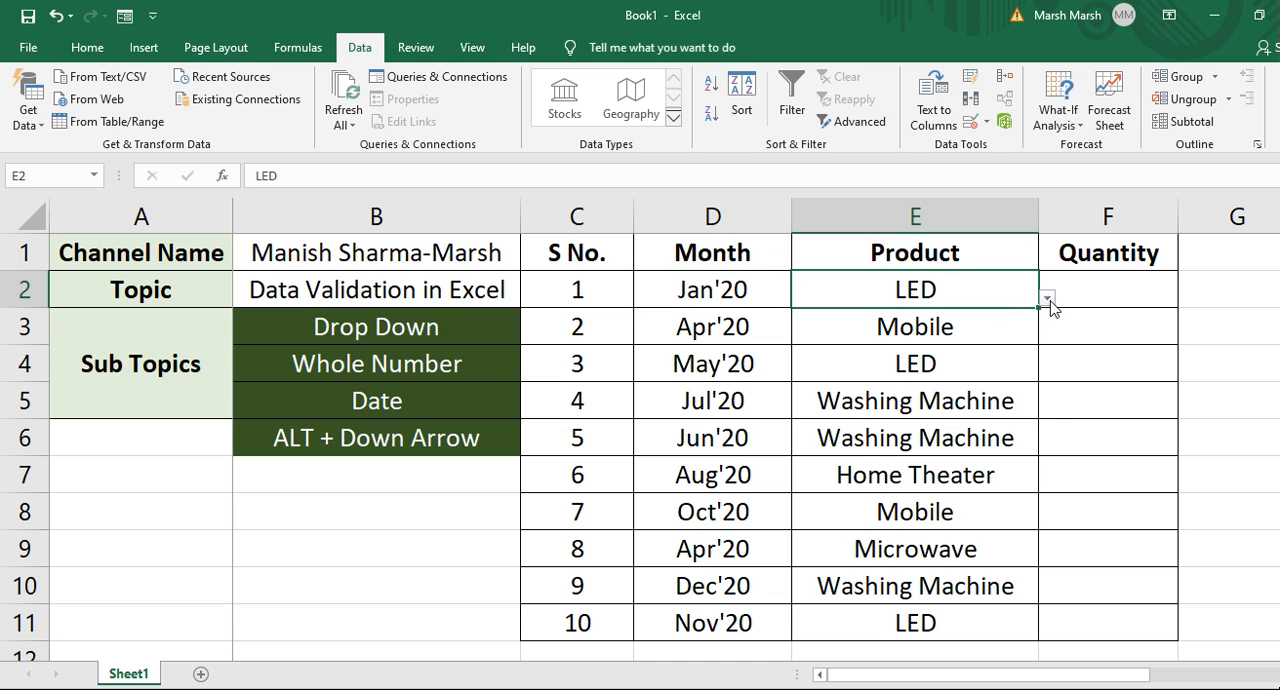
{"action": "left_click", "coordinate": [1048, 300]}
{"action": "left_click", "coordinate": [706, 290]}
{"action": "key", "text": "Left"}
{"action": "key", "text": "Right"}
{"action": "key", "text": "Left"}
{"action": "key", "text": "Up"}
{"action": "key", "text": "Down"}
{"action": "key", "text": "Right"}
{"action": "key", "text": "Up"}
{"action": "key", "text": "Left"}
{"action": "key", "text": "Down"}
{"action": "key", "text": "Up"}
{"action": "key", "text": "Down"}
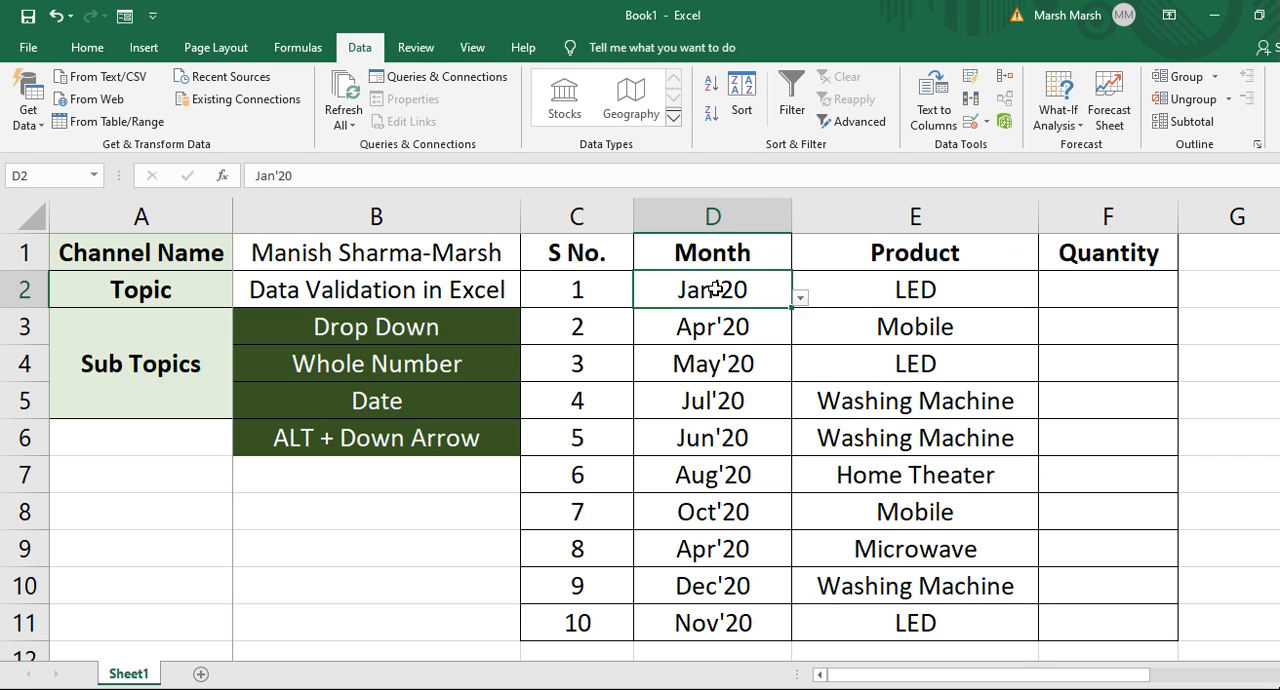
{"action": "key", "text": "Right"}
{"action": "key", "text": "Up"}
{"action": "key", "text": "Left"}
{"action": "key", "text": "Down"}
{"action": "key", "text": "Right"}
{"action": "key", "text": "Up"}
{"action": "key", "text": "Left"}
{"action": "key", "text": "Down"}
{"action": "key", "text": "Right"}
{"action": "key", "text": "Up"}
{"action": "key", "text": "Left"}
{"action": "key", "text": "Down"}
{"action": "key", "text": "Right"}
{"action": "key", "text": "Up"}
{"action": "key", "text": "Left"}
{"action": "key", "text": "Down"}
{"action": "key", "text": "Right"}
{"action": "key", "text": "Up"}
{"action": "key", "text": "Left"}
{"action": "key", "text": "Down"}
{"action": "key", "text": "Right"}
{"action": "key", "text": "Up"}
{"action": "key", "text": "Down"}
{"action": "key", "text": "Right"}
{"action": "key", "text": "Up"}
{"action": "key", "text": "Down"}
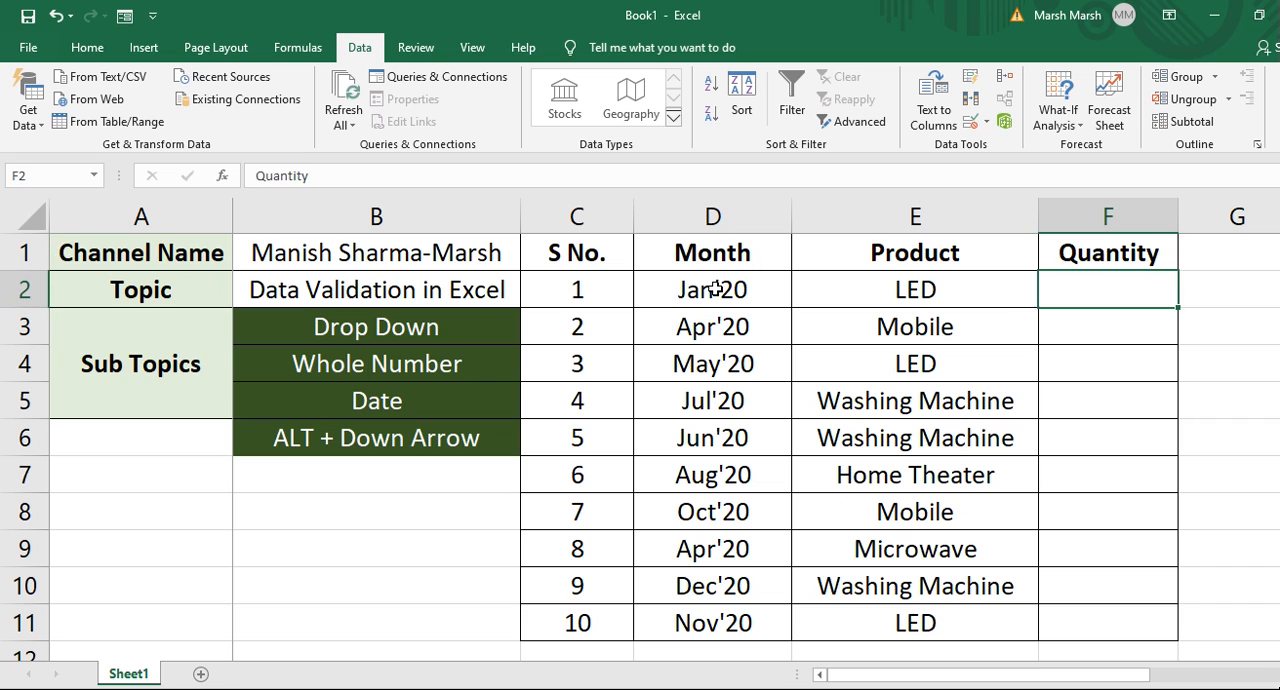
Enter quantities 20 and 30 in F2 and F3.
{"action": "type", "text": "20"}
{"action": "key", "text": "Return"}
{"action": "type", "text": "30"}
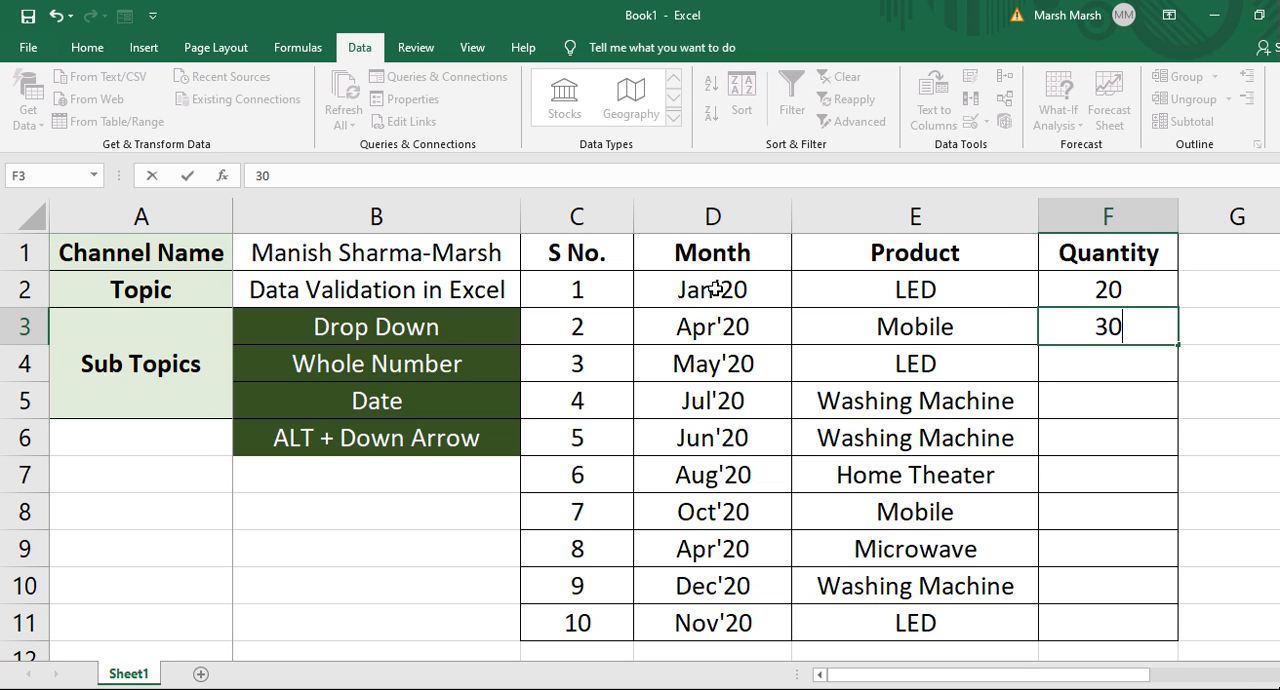
{"action": "key", "text": "Return"}
Extend the Quantity series from F2:F3 down to F11.
{"action": "key", "text": "Up"}
{"action": "key", "text": "Up"}
{"action": "key", "text": "shift+Down"}
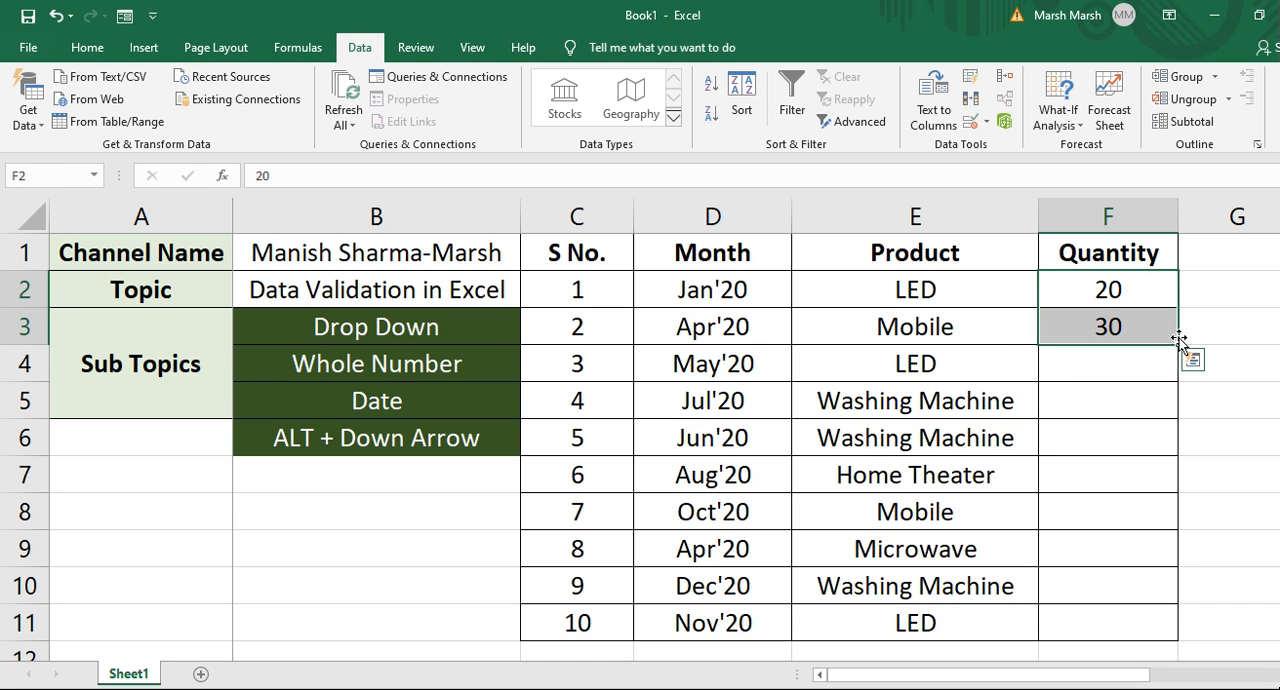
{"action": "left_click_drag", "start_coordinate": [1178, 344], "coordinate": [1149, 643]}
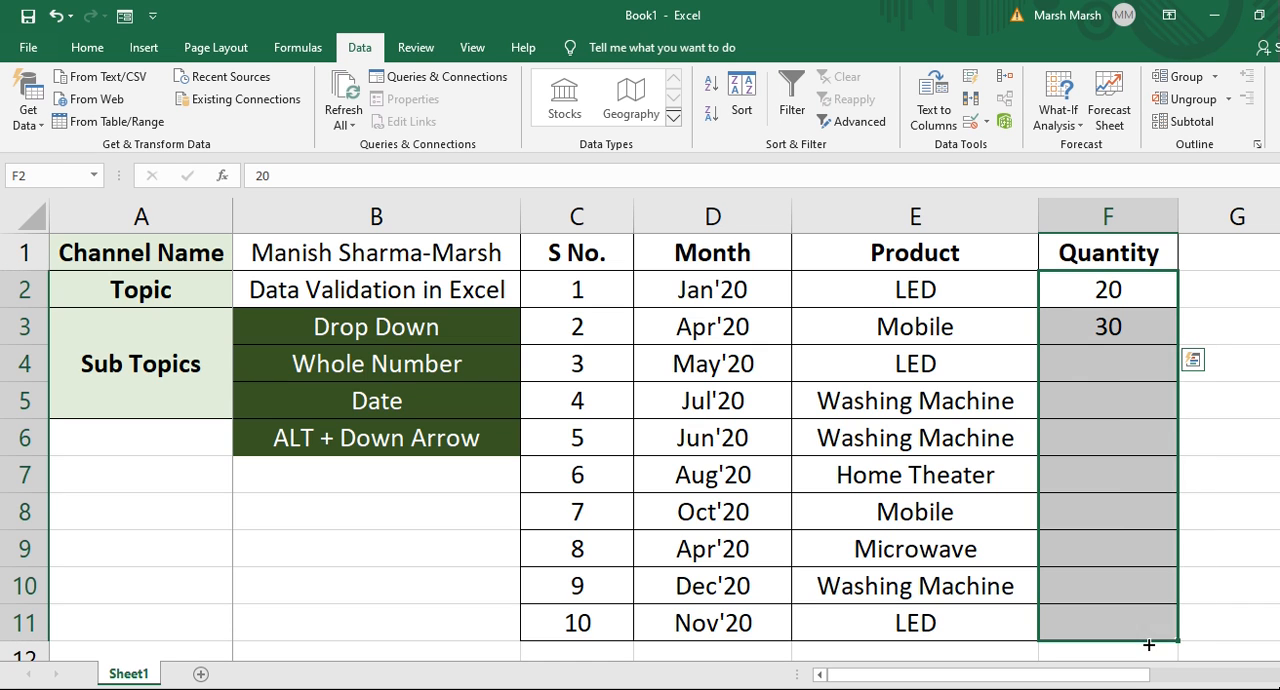
{"action": "left_click", "coordinate": [945, 400]}
{"action": "key", "text": "Right"}
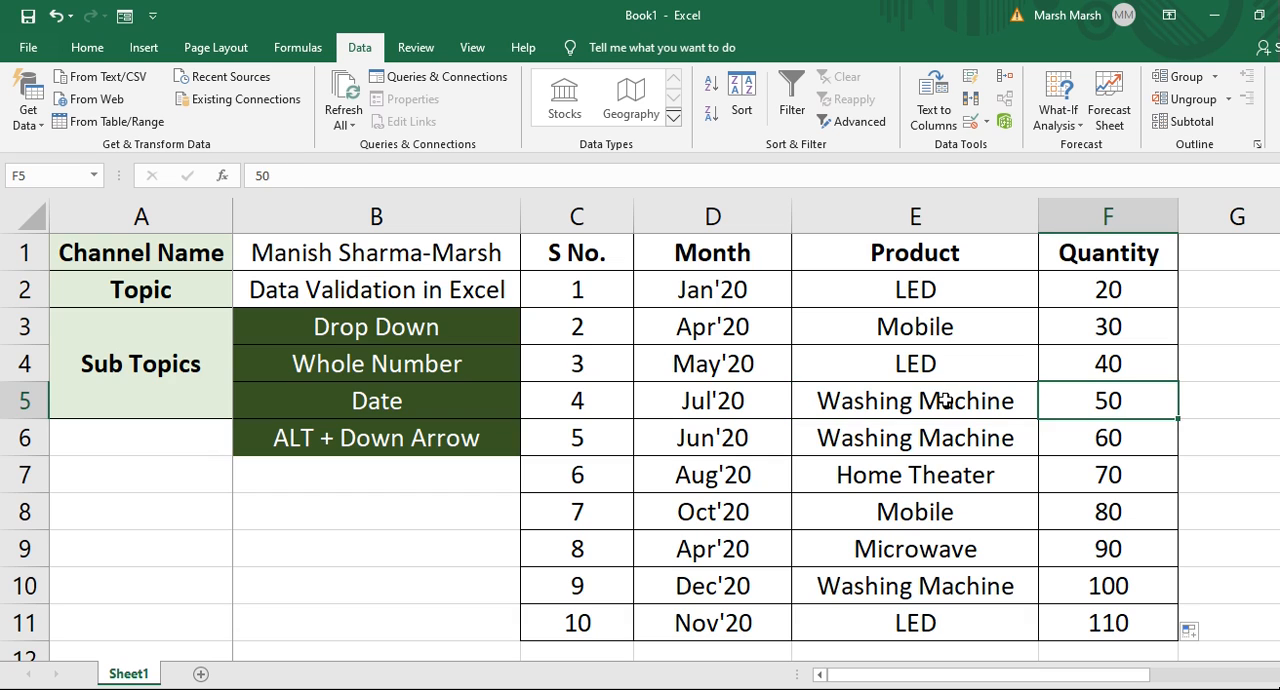
{"action": "key", "text": "ctrl+Up"}
{"action": "key", "text": "Down"}
{"action": "key", "text": "Left"}
{"action": "key", "text": "Left"}
{"action": "key", "text": "Left"}
{"action": "key", "text": "Right"}
{"action": "key", "text": "Right"}
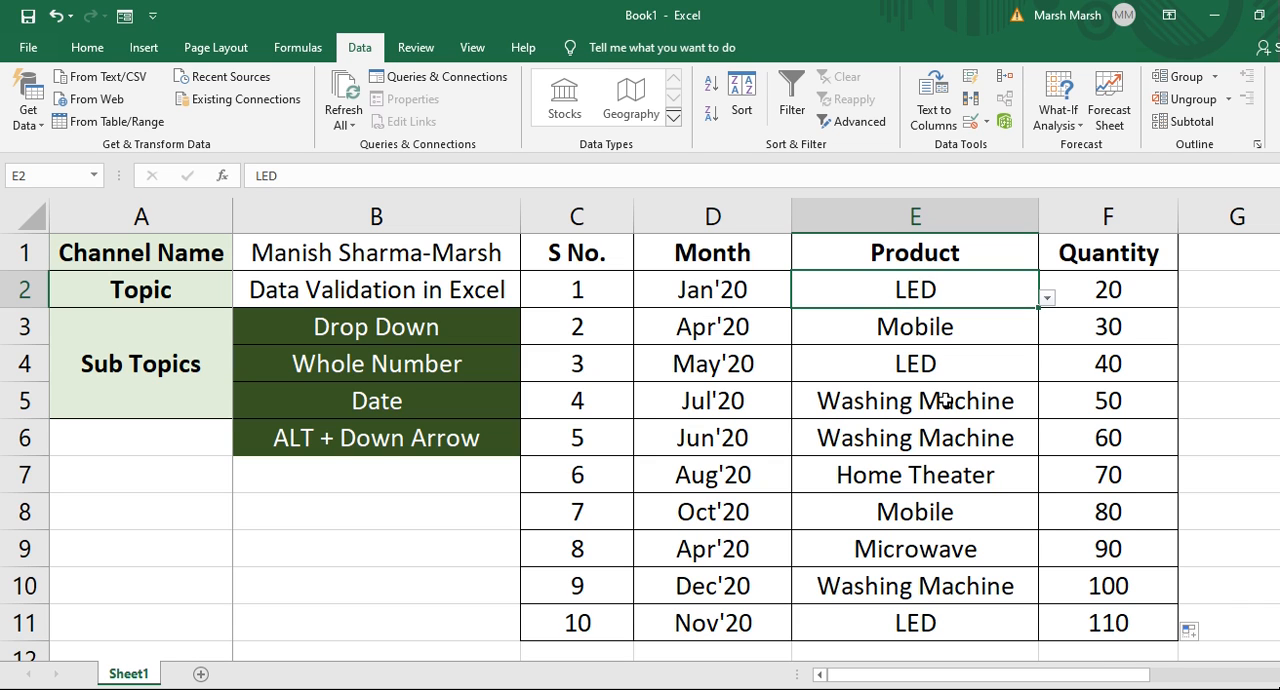
{"action": "key", "text": "Right"}
{"action": "key", "text": "Right"}
{"action": "key", "text": "Right"}
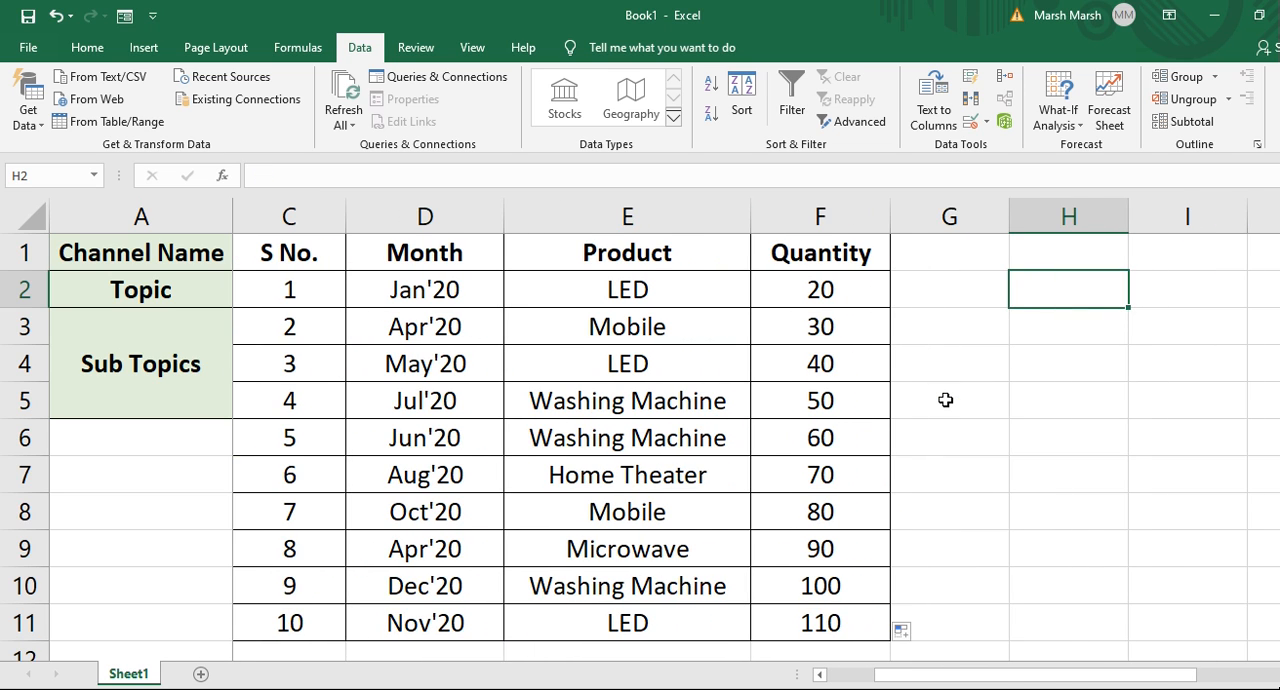
{"action": "key", "text": "Left"}
{"action": "key", "text": "Left"}
{"action": "key", "text": "Right"}
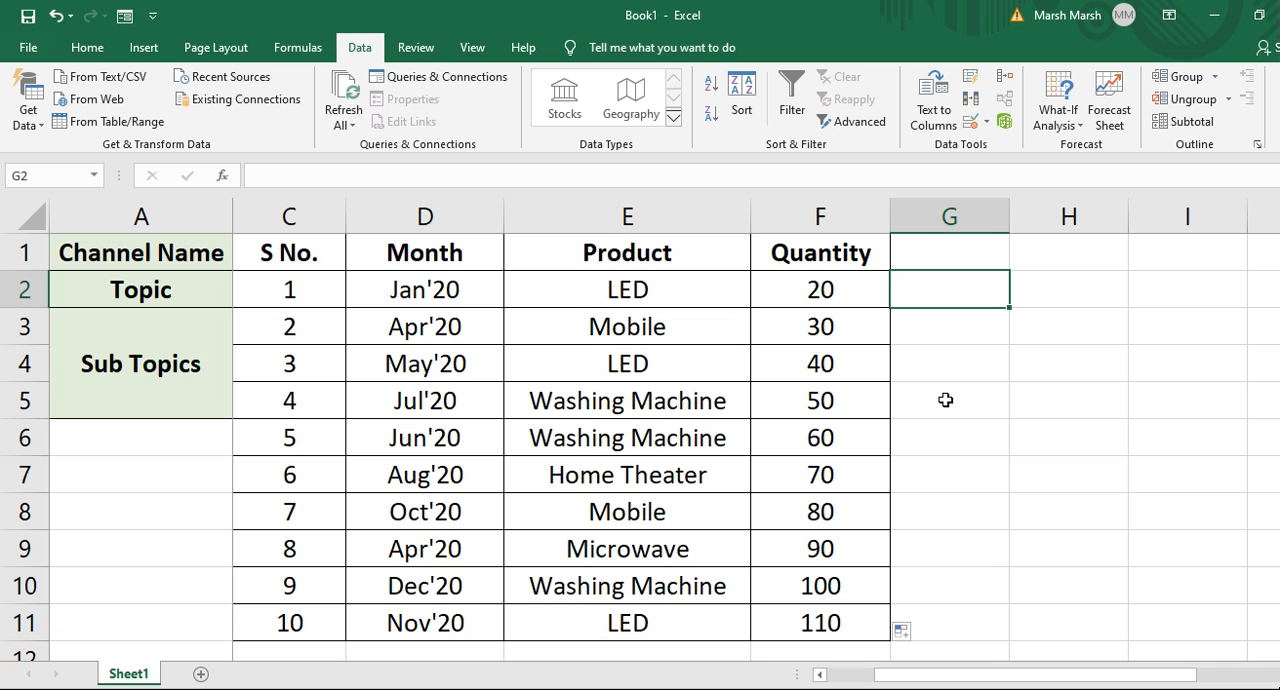
{"action": "key", "text": "Up"}
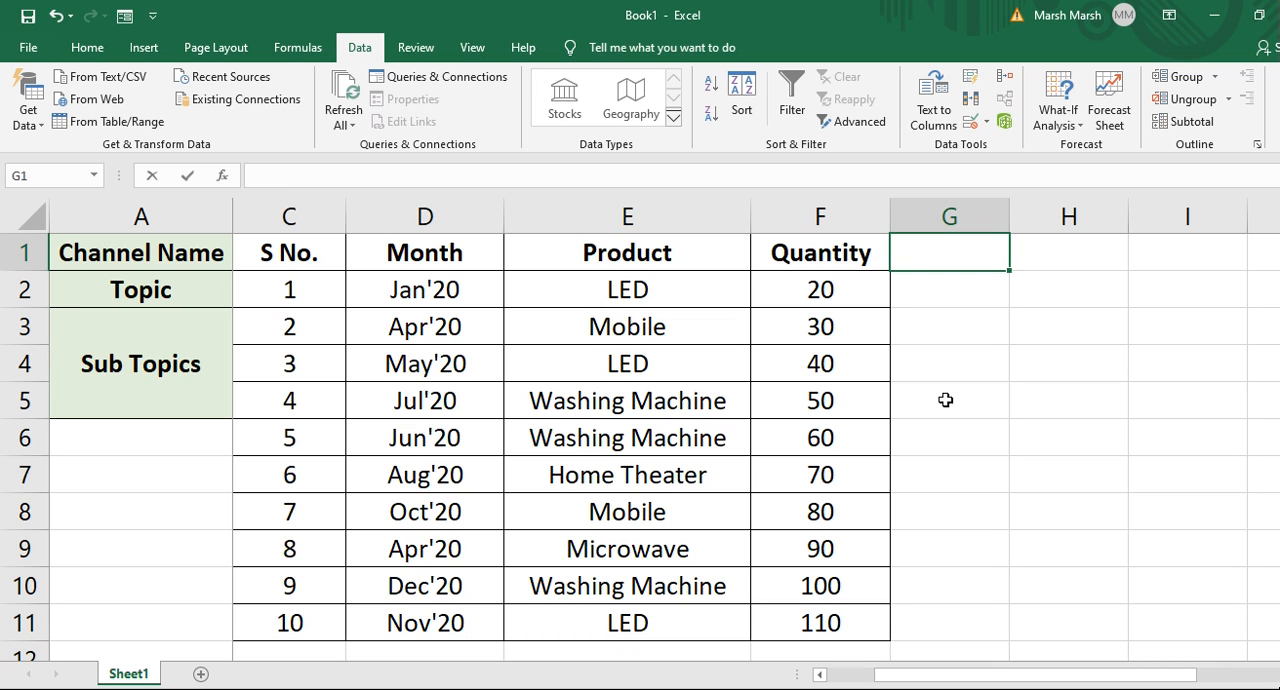
Type the header Whole Number in G1.
{"action": "type", "text": "Whole Number"}
{"action": "key", "text": "Return"}
Apply all borders to G1:G11 and autofit column G's width.
{"action": "key", "text": "Up"}
{"action": "key", "text": "shift+Down"}
{"action": "key", "text": "shift+Down"}
{"action": "key", "text": "shift+Down"}
{"action": "key", "text": "shift+Down"}
{"action": "key", "text": "shift+Down"}
{"action": "key", "text": "shift+Down"}
{"action": "key", "text": "shift+Down"}
{"action": "key", "text": "shift+Down"}
{"action": "key", "text": "shift+Down"}
{"action": "key", "text": "shift+Down"}
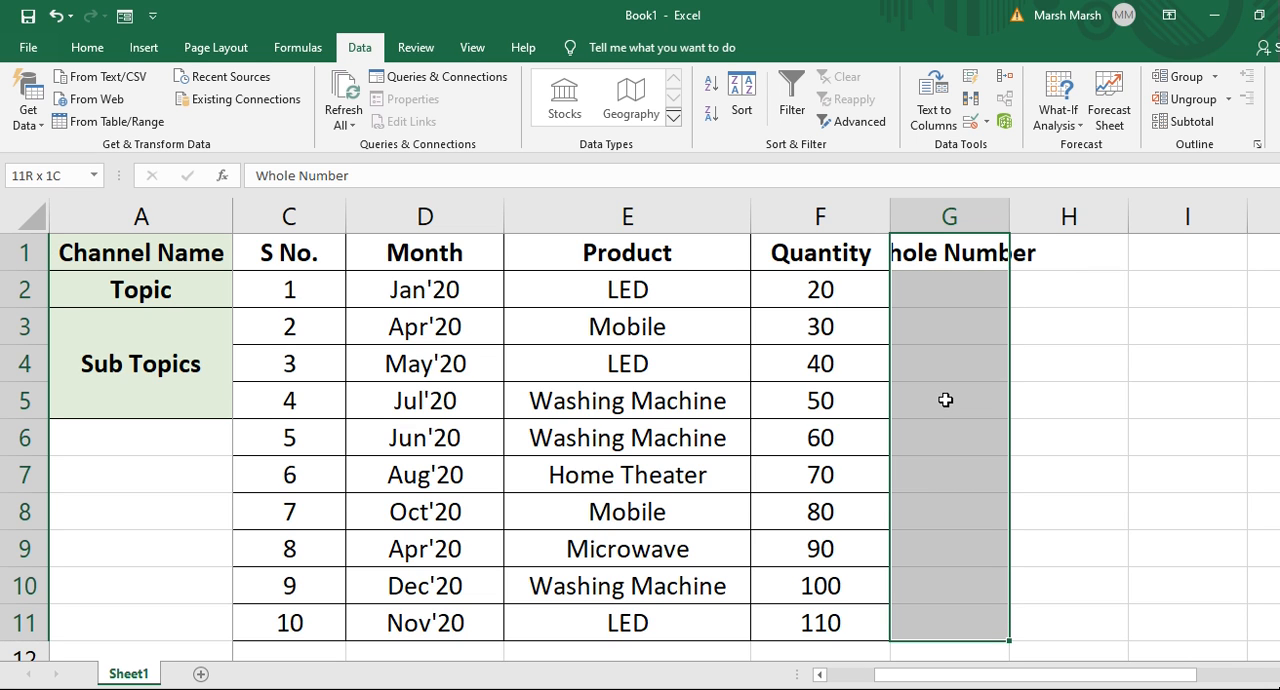
{"action": "key", "text": "alt+h"}
{"action": "key", "text": "b"}
{"action": "key", "text": "a"}
{"action": "key", "text": "alt+h"}
{"action": "key", "text": "o"}
{"action": "key", "text": "i"}
{"action": "key", "text": "Right"}
{"action": "key", "text": "Left"}
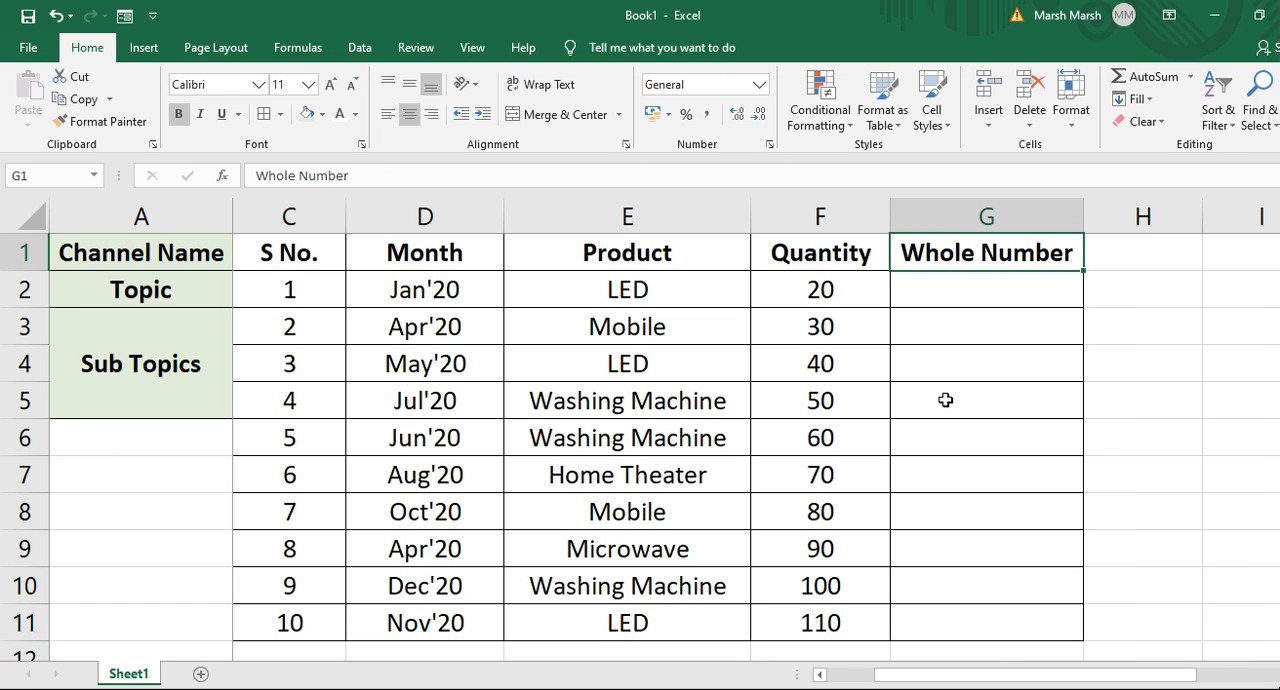
{"action": "key", "text": "Down"}
{"action": "key", "text": "Down"}
{"action": "key", "text": "Up"}
{"action": "key", "text": "Up"}
{"action": "key", "text": "Down"}
{"action": "key", "text": "Down"}
{"action": "key", "text": "Up"}
{"action": "key", "text": "Up"}
{"action": "key", "text": "Down"}
{"action": "key", "text": "Up"}
{"action": "key", "text": "Down"}
{"action": "key", "text": "Down"}
{"action": "key", "text": "Up"}
{"action": "key", "text": "Up"}
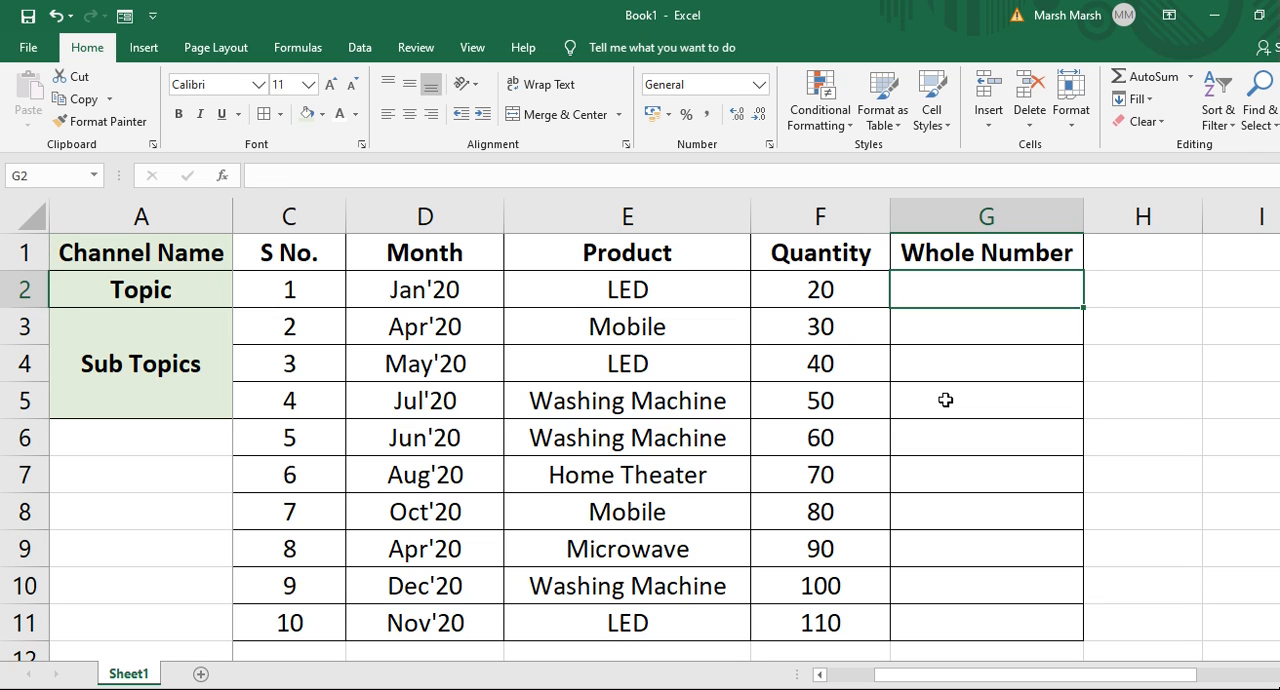
{"action": "key", "text": "Down"}
{"action": "key", "text": "Left"}
{"action": "key", "text": "Left"}
{"action": "key", "text": "Left"}
{"action": "key", "text": "Left"}
{"action": "key", "text": "Left"}
{"action": "key", "text": "Right"}
{"action": "key", "text": "Left"}
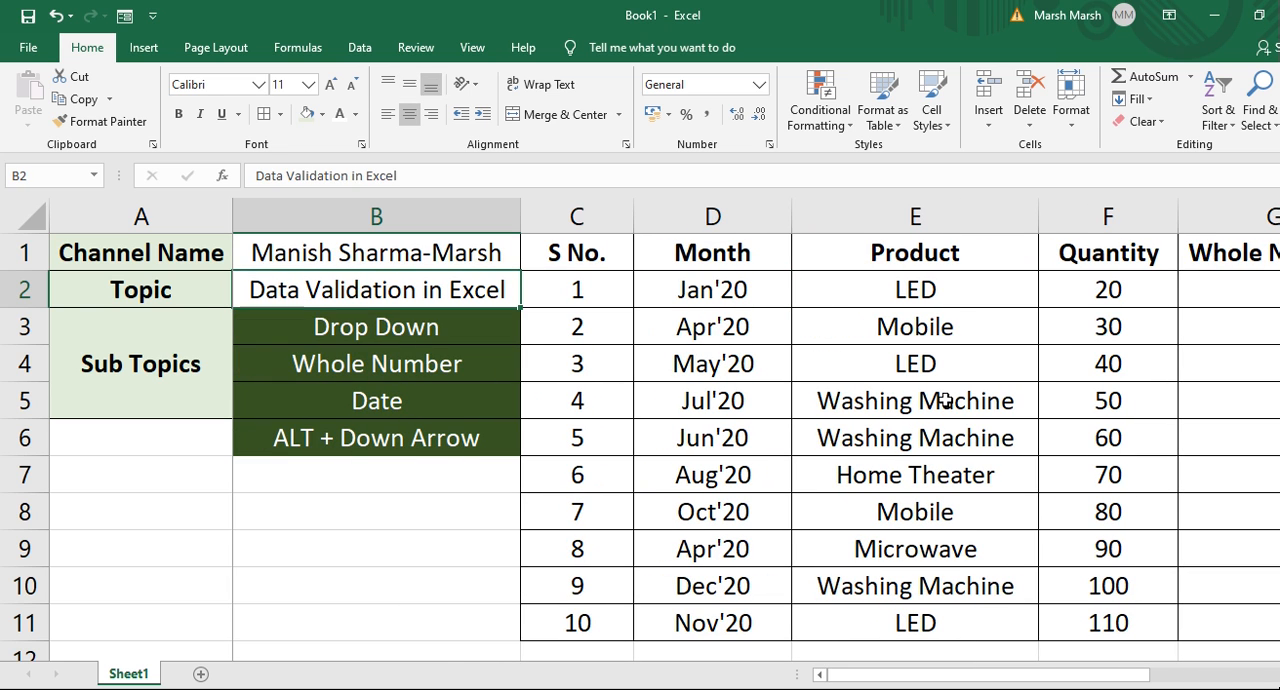
{"action": "key", "text": "Down"}
{"action": "key", "text": "Down"}
{"action": "key", "text": "Right"}
{"action": "key", "text": "Right"}
{"action": "key", "text": "Right"}
{"action": "key", "text": "Right"}
{"action": "key", "text": "Right"}
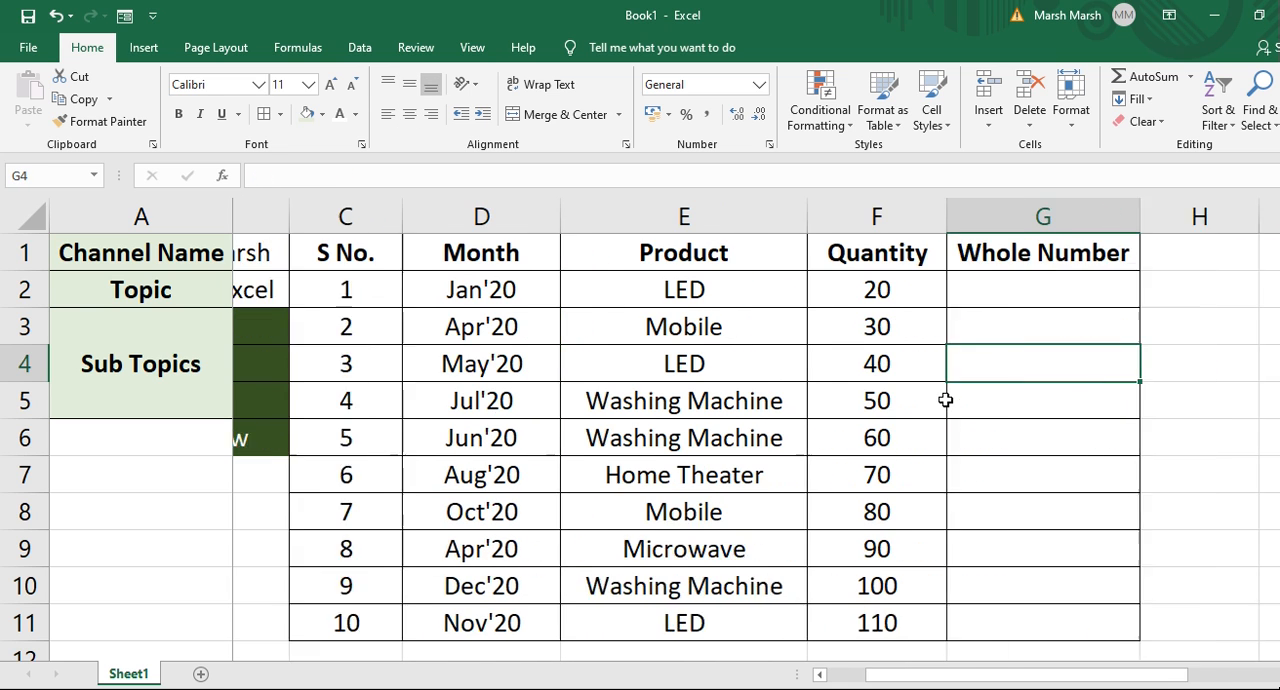
Apply data validation to G2:G11 allowing only whole numbers between 20 and 90.
{"action": "key", "text": "Up"}
{"action": "key", "text": "Up"}
{"action": "key", "text": "shift+Down"}
{"action": "key", "text": "shift+Down"}
{"action": "key", "text": "shift+Down"}
{"action": "key", "text": "shift+Down"}
{"action": "key", "text": "shift+Down"}
{"action": "key", "text": "shift+Down"}
{"action": "key", "text": "shift+Down"}
{"action": "key", "text": "shift+Down"}
{"action": "key", "text": "shift+Down"}
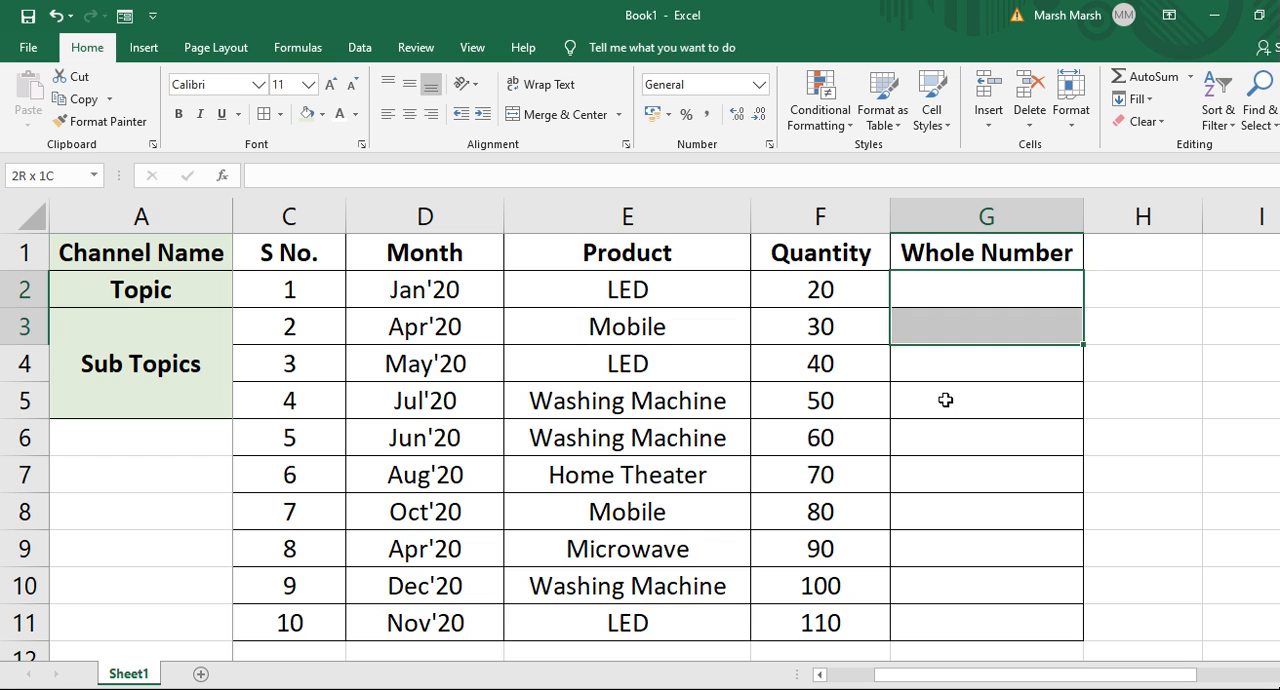
{"action": "key", "text": "shift+Up"}
{"action": "key", "text": "shift+Up"}
{"action": "key", "text": "shift+Up"}
{"action": "key", "text": "shift+Up"}
{"action": "key", "text": "shift+Up"}
{"action": "key", "text": "shift+Up"}
{"action": "key", "text": "shift+Up"}
{"action": "key", "text": "shift+Up"}
{"action": "key", "text": "shift+Up"}
{"action": "key", "text": "shift+Down"}
{"action": "key", "text": "shift+Down"}
{"action": "key", "text": "shift+Down"}
{"action": "key", "text": "shift+Down"}
{"action": "key", "text": "shift+Down"}
{"action": "key", "text": "shift+Down"}
{"action": "key", "text": "shift+Down"}
{"action": "key", "text": "shift+Down"}
{"action": "key", "text": "shift+Down"}
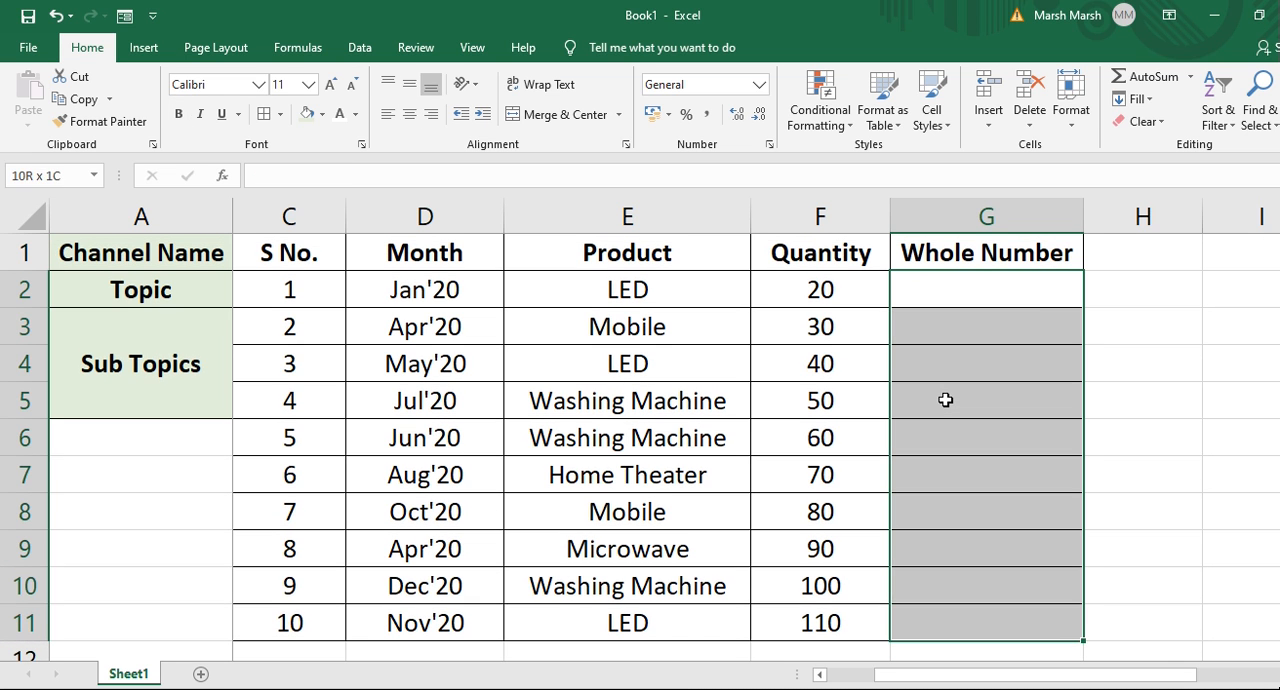
{"action": "left_click", "coordinate": [360, 48]}
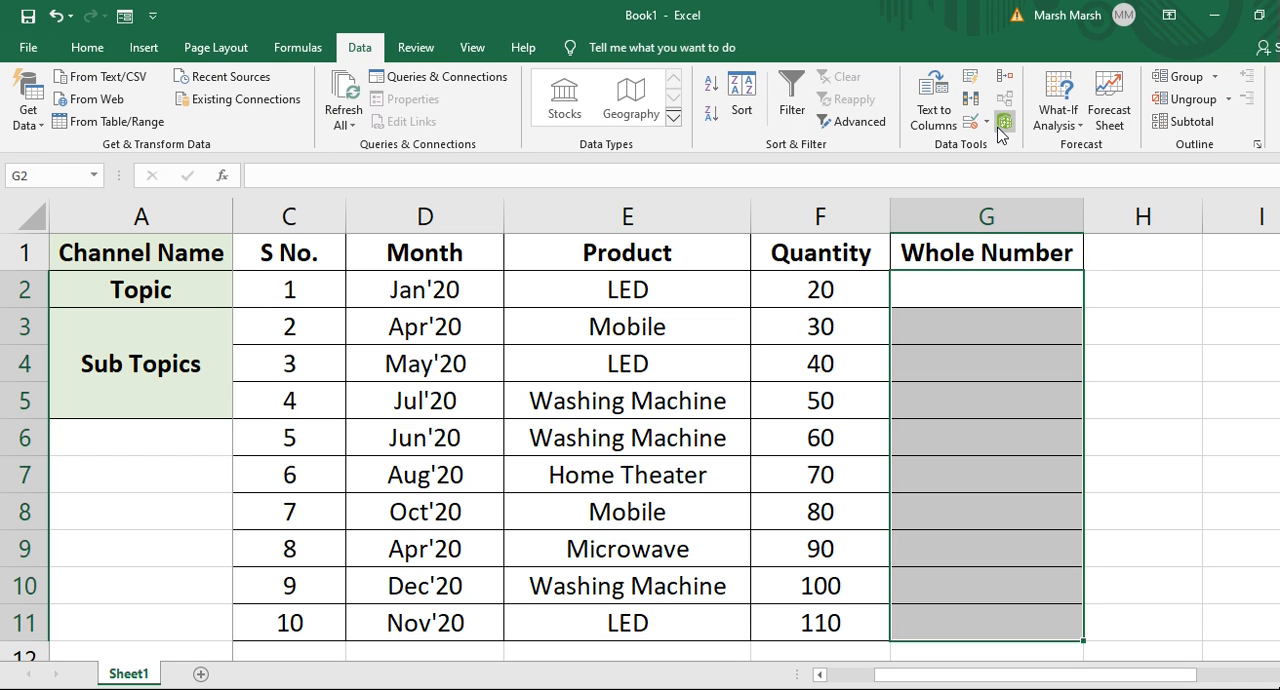
{"action": "left_click", "coordinate": [987, 122]}
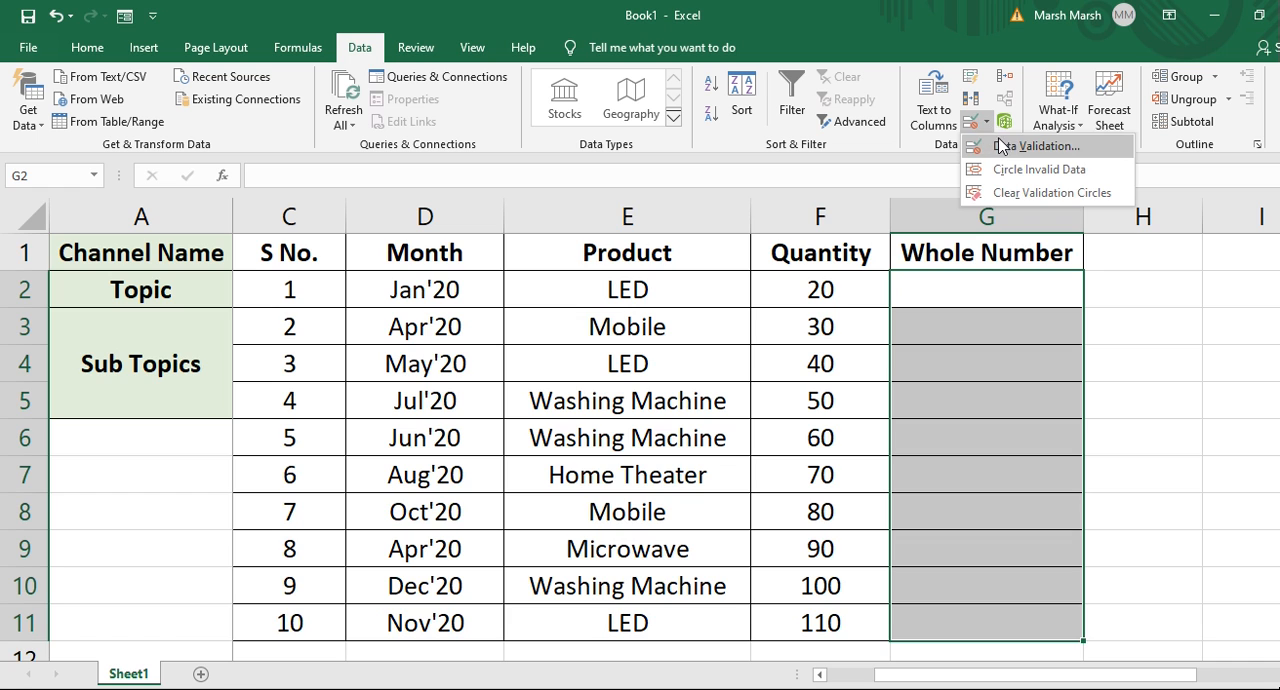
{"action": "left_click", "coordinate": [1001, 148]}
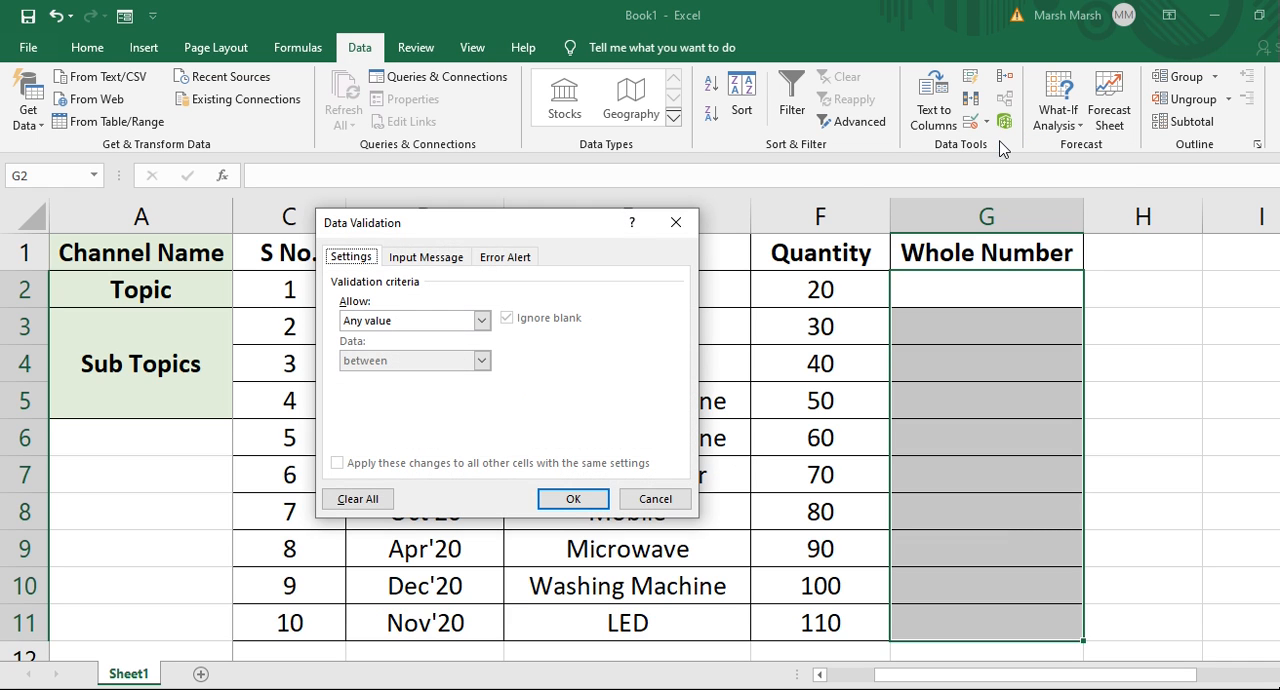
{"action": "left_click", "coordinate": [419, 322]}
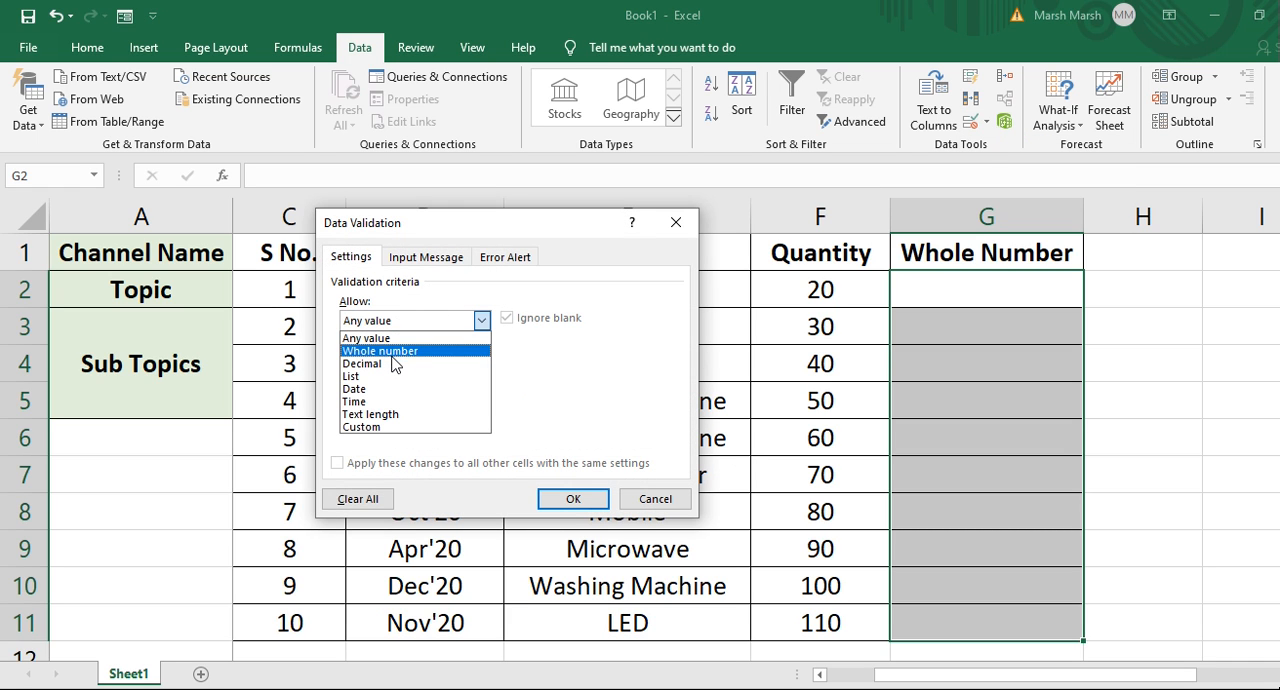
{"action": "left_click", "coordinate": [403, 352]}
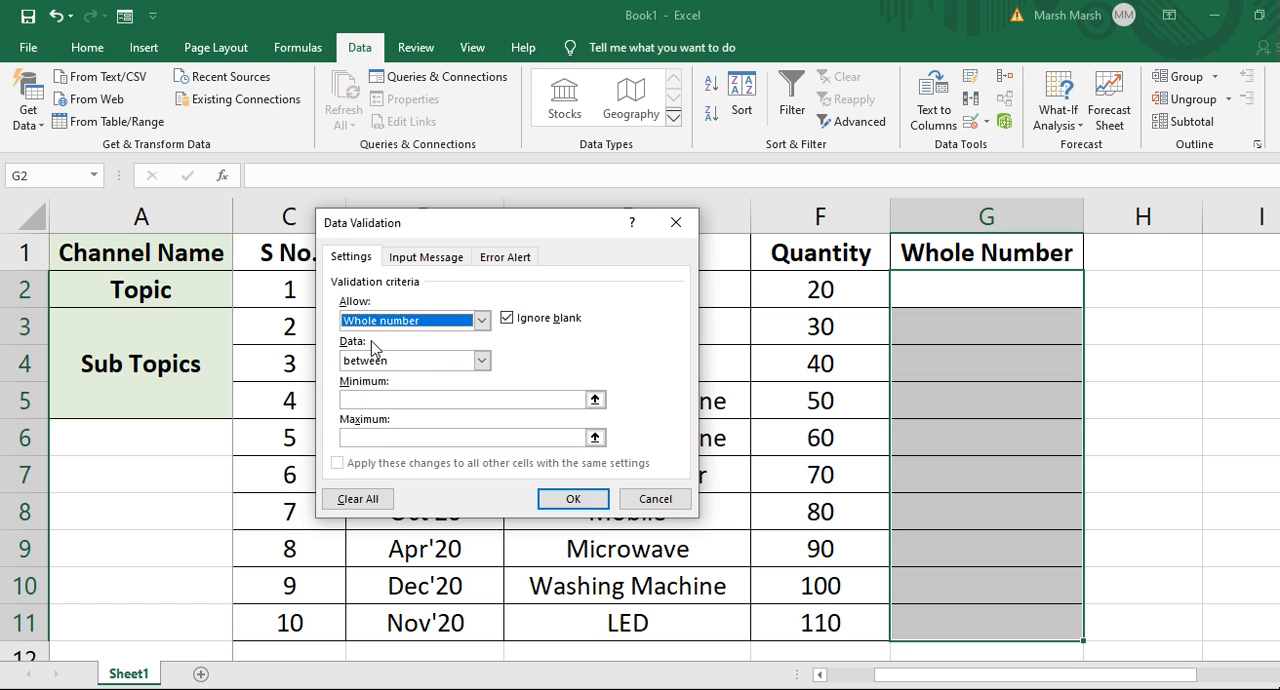
{"action": "left_click", "coordinate": [417, 404]}
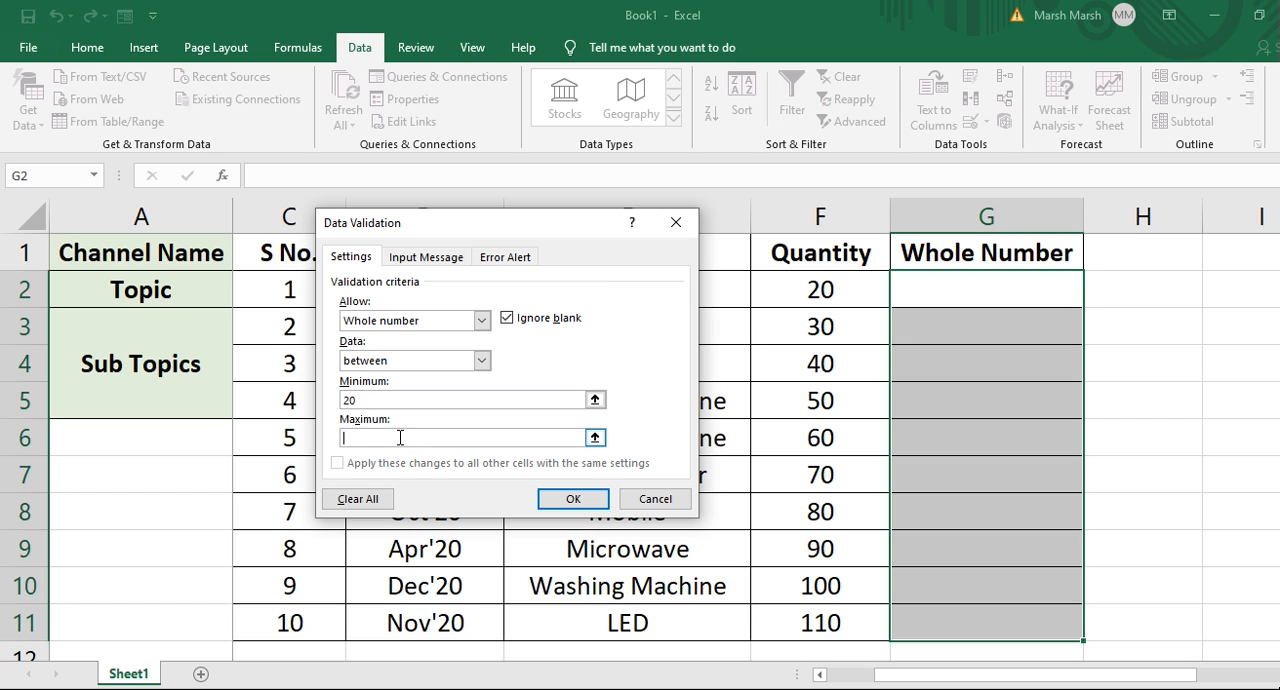
{"action": "left_click", "coordinate": [574, 499]}
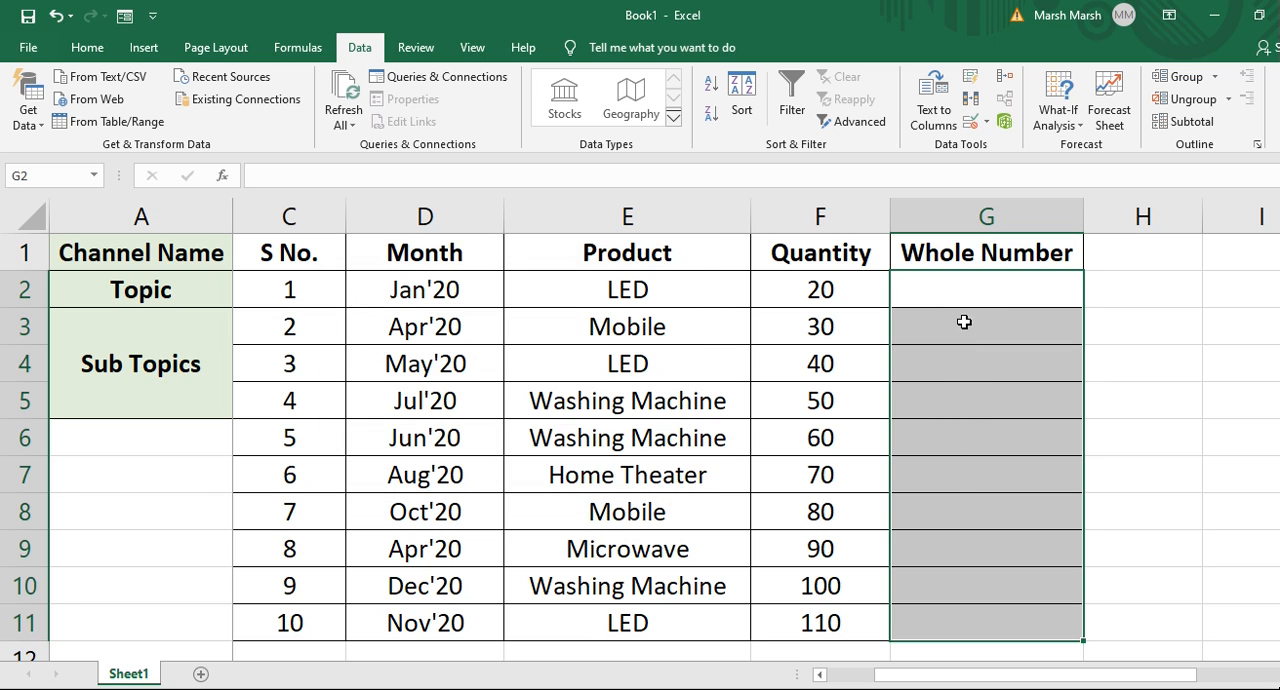
Enter 30 in G2 of the Whole Number column.
{"action": "left_click", "coordinate": [1003, 334]}
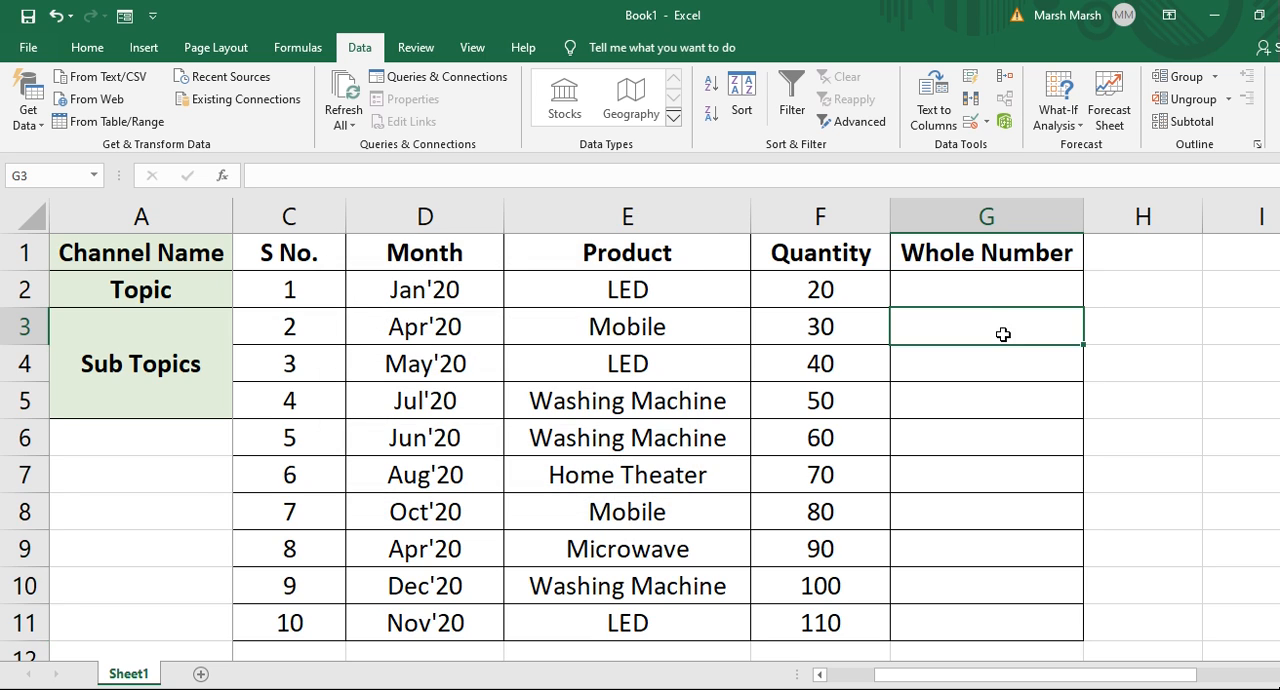
{"action": "left_click", "coordinate": [1013, 291]}
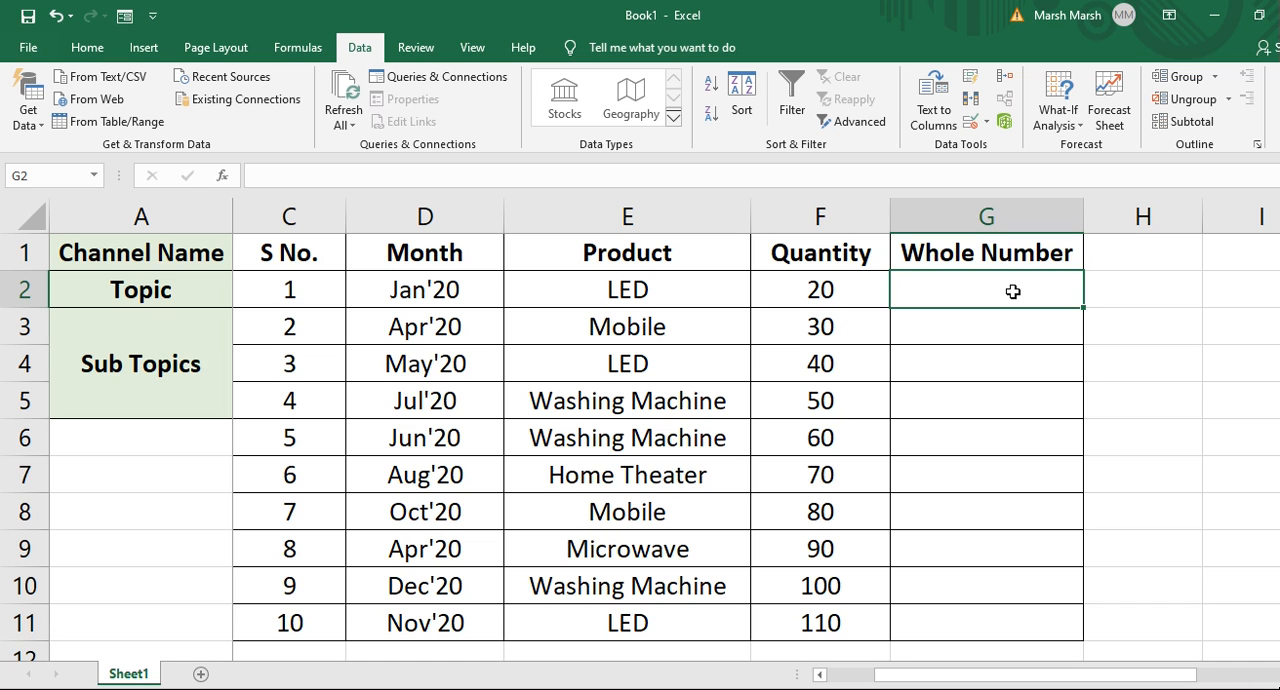
{"action": "type", "text": "30"}
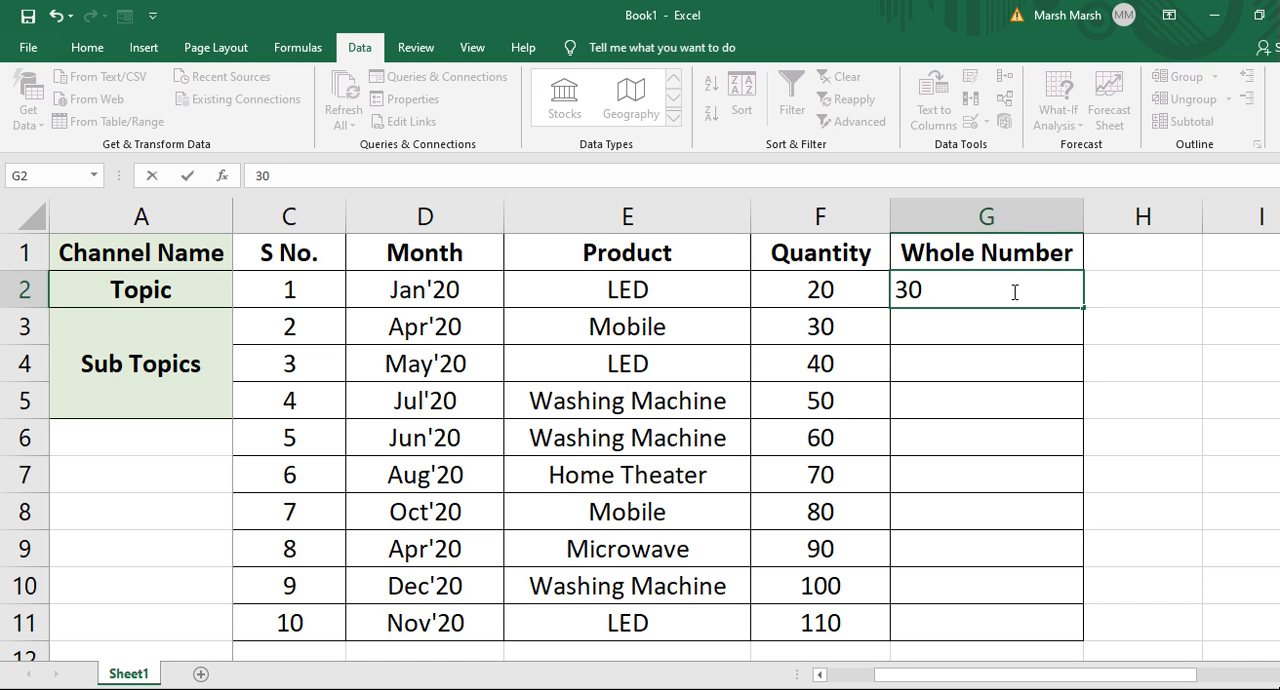
{"action": "key", "text": "Return"}
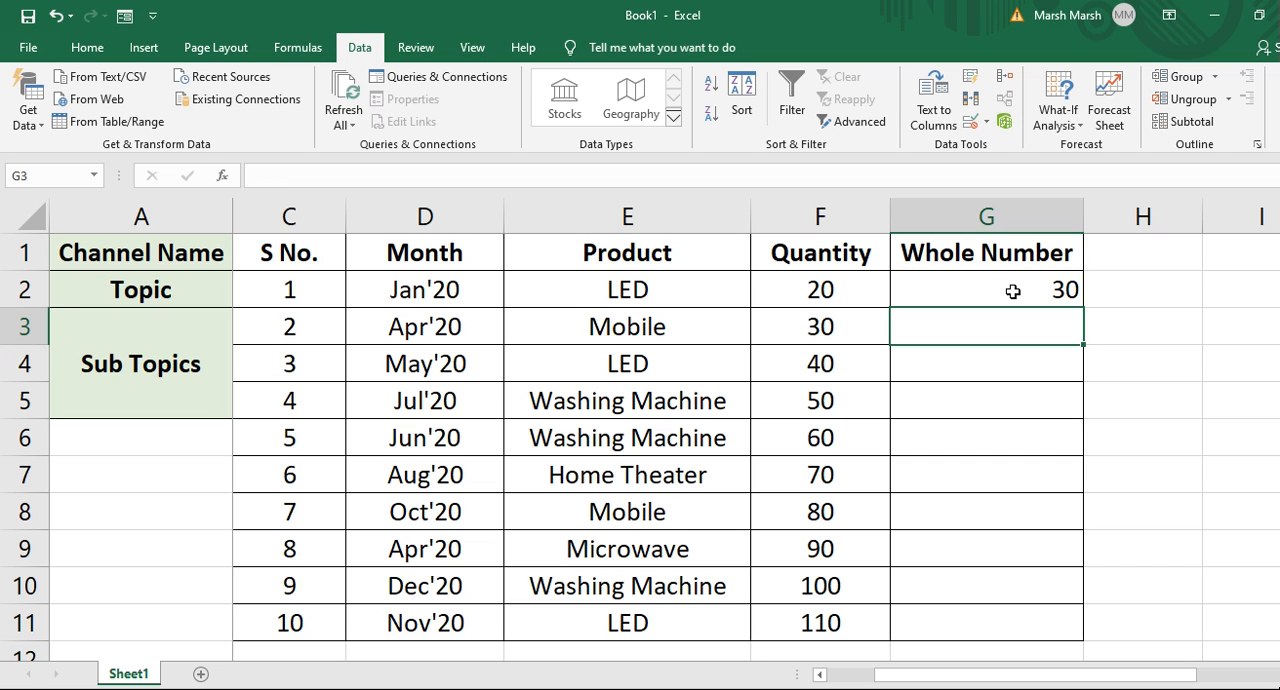
Try entering 100 in G3 and retry the entry.
{"action": "type", "text": "100"}
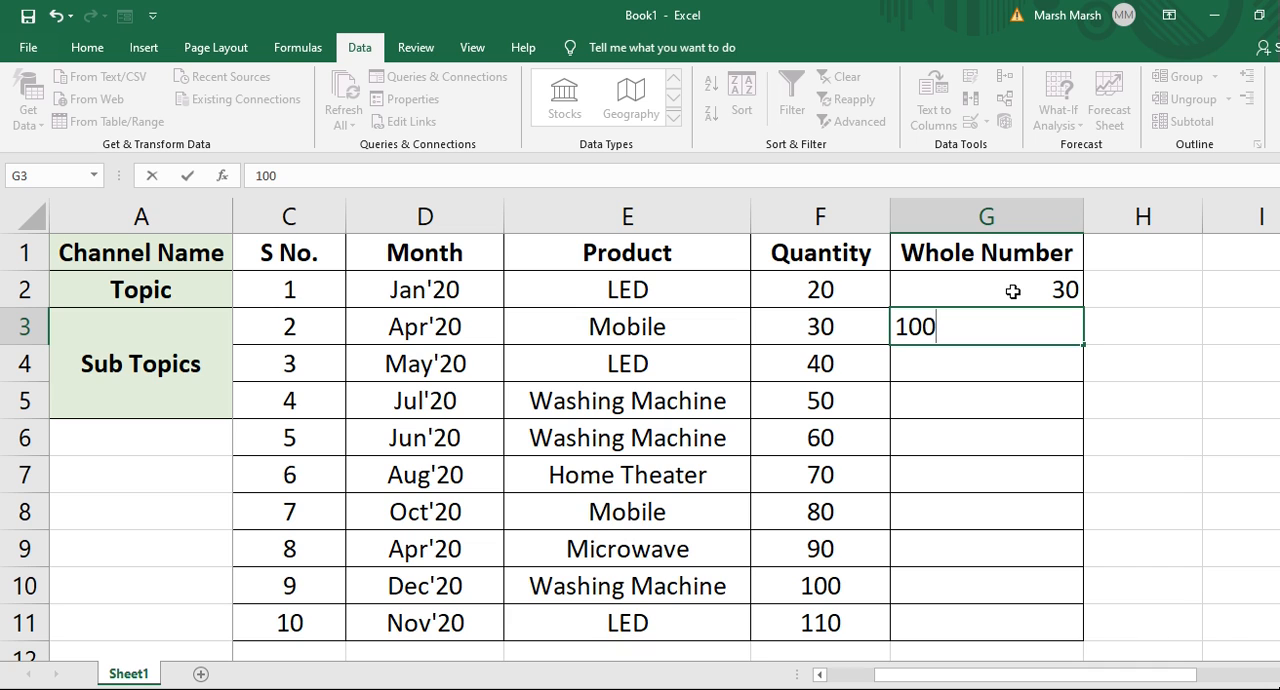
{"action": "key", "text": "Return"}
{"action": "left_click_drag", "start_coordinate": [737, 348], "coordinate": [808, 246]}
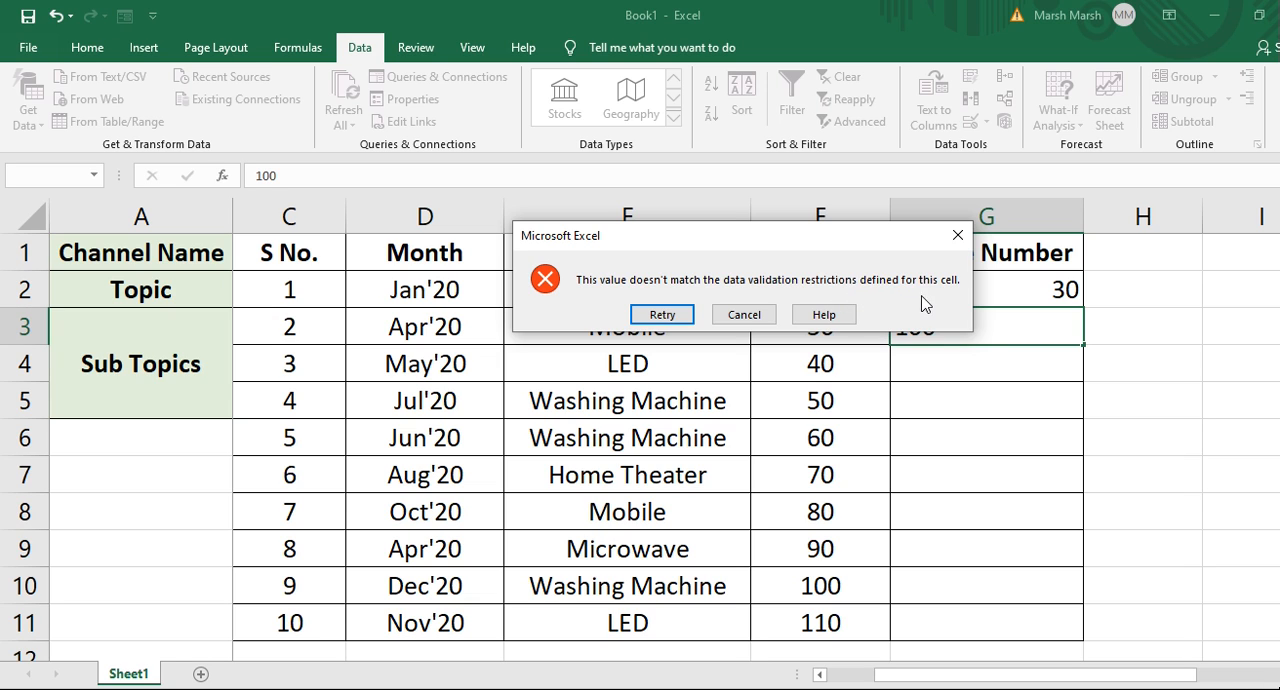
{"action": "left_click", "coordinate": [663, 315]}
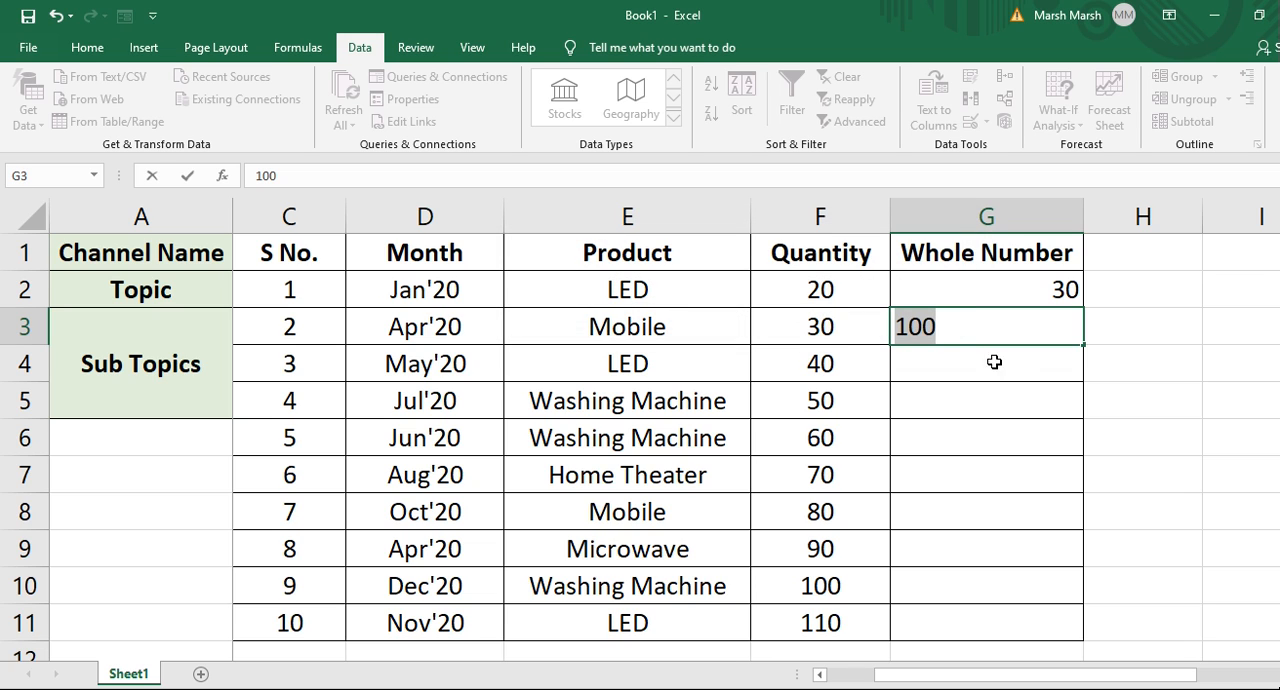
Enter 90 in G3 instead and move back up to G2.
{"action": "type", "text": "90"}
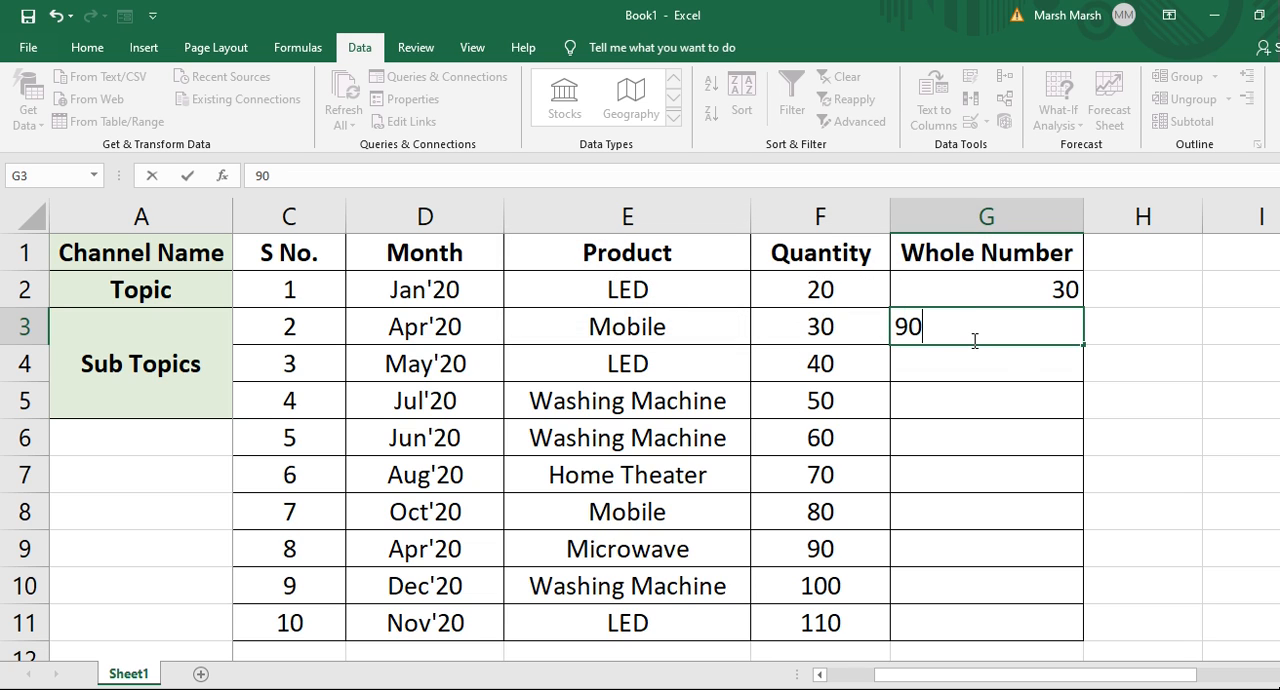
{"action": "key", "text": "Return"}
{"action": "key", "text": "Up"}
{"action": "key", "text": "Up"}
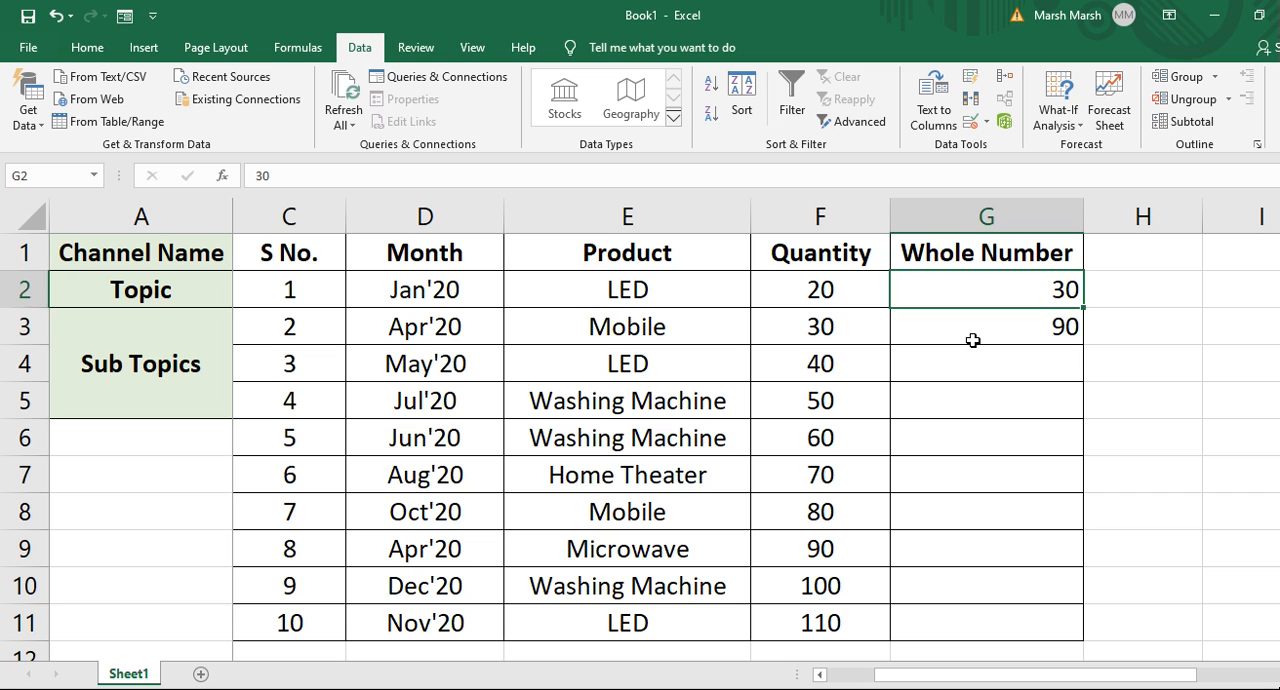
{"action": "key", "text": "Down"}
{"action": "key", "text": "Up"}
{"action": "key", "text": "Down"}
{"action": "key", "text": "Down"}
{"action": "key", "text": "Down"}
{"action": "key", "text": "Up"}
{"action": "key", "text": "Up"}
{"action": "key", "text": "Up"}
{"action": "key", "text": "Up"}
{"action": "key", "text": "Down"}
{"action": "key", "text": "Down"}
{"action": "key", "text": "Up"}
{"action": "key", "text": "Up"}
{"action": "key", "text": "Down"}
{"action": "key", "text": "shift+Down"}
{"action": "key", "text": "shift+Down"}
{"action": "key", "text": "shift+Down"}
{"action": "key", "text": "shift+Down"}
{"action": "key", "text": "shift+Down"}
{"action": "key", "text": "shift+Down"}
{"action": "key", "text": "shift+Down"}
{"action": "key", "text": "shift+Down"}
{"action": "key", "text": "shift+Down"}
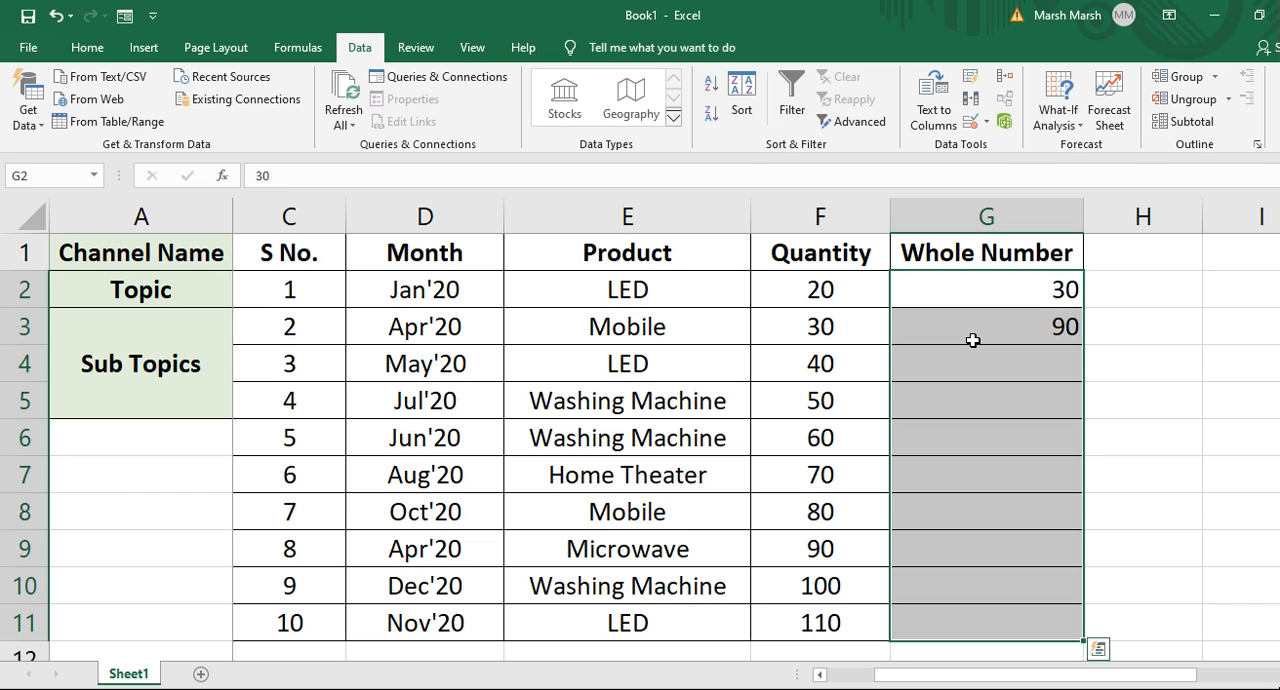
{"action": "key", "text": "Up"}
{"action": "key", "text": "Down"}
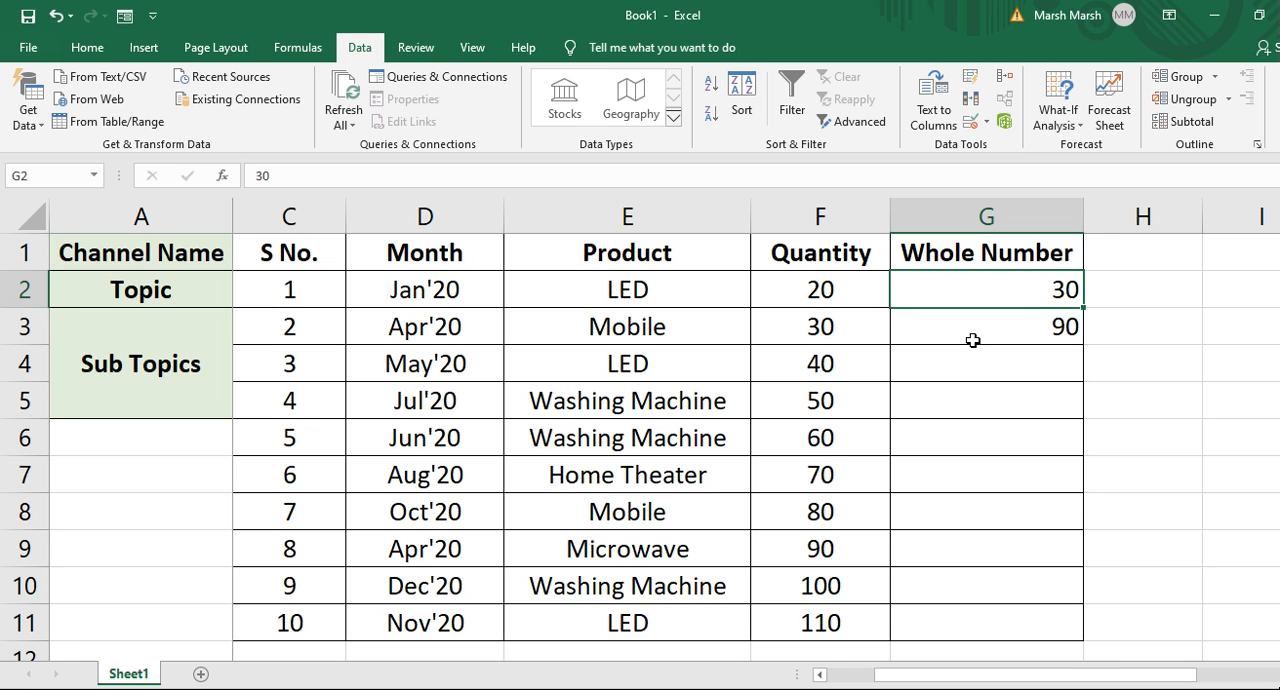
{"action": "key", "text": "Up"}
{"action": "key", "text": "Down"}
Review the sub-topics list in column B, returning to the header of column G.
{"action": "key", "text": "Left"}
{"action": "key", "text": "Left"}
{"action": "key", "text": "Left"}
{"action": "key", "text": "Left"}
{"action": "key", "text": "Left"}
{"action": "key", "text": "Left"}
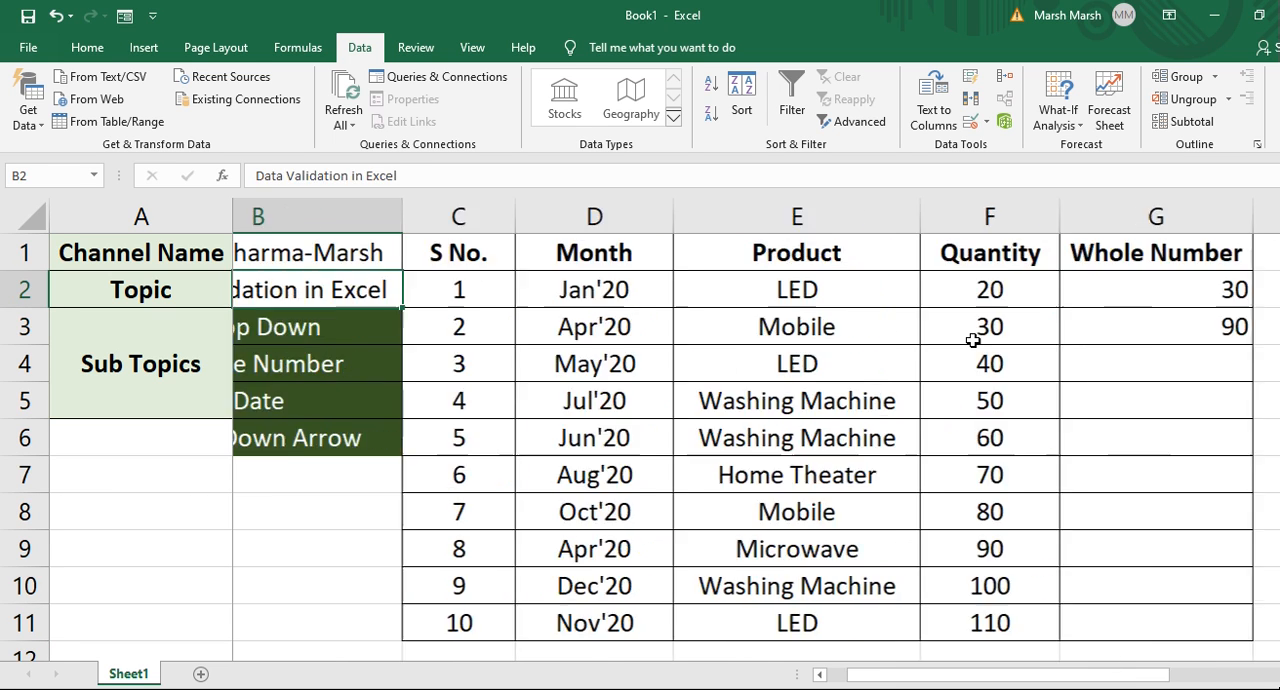
{"action": "key", "text": "Right"}
{"action": "key", "text": "Down"}
{"action": "key", "text": "Down"}
{"action": "key", "text": "Down"}
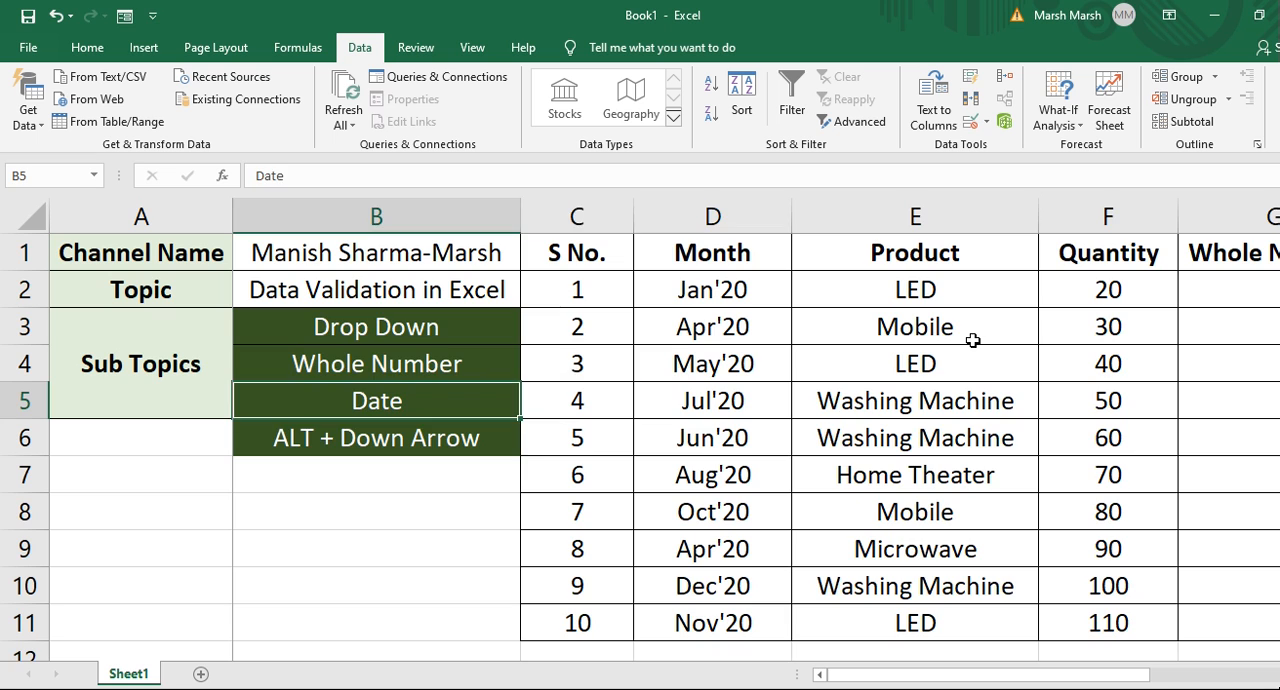
{"action": "key", "text": "Right"}
{"action": "key", "text": "Right"}
{"action": "key", "text": "Right"}
{"action": "key", "text": "Right"}
{"action": "key", "text": "Right"}
{"action": "key", "text": "Up"}
{"action": "key", "text": "Up"}
{"action": "key", "text": "Up"}
{"action": "key", "text": "Up"}
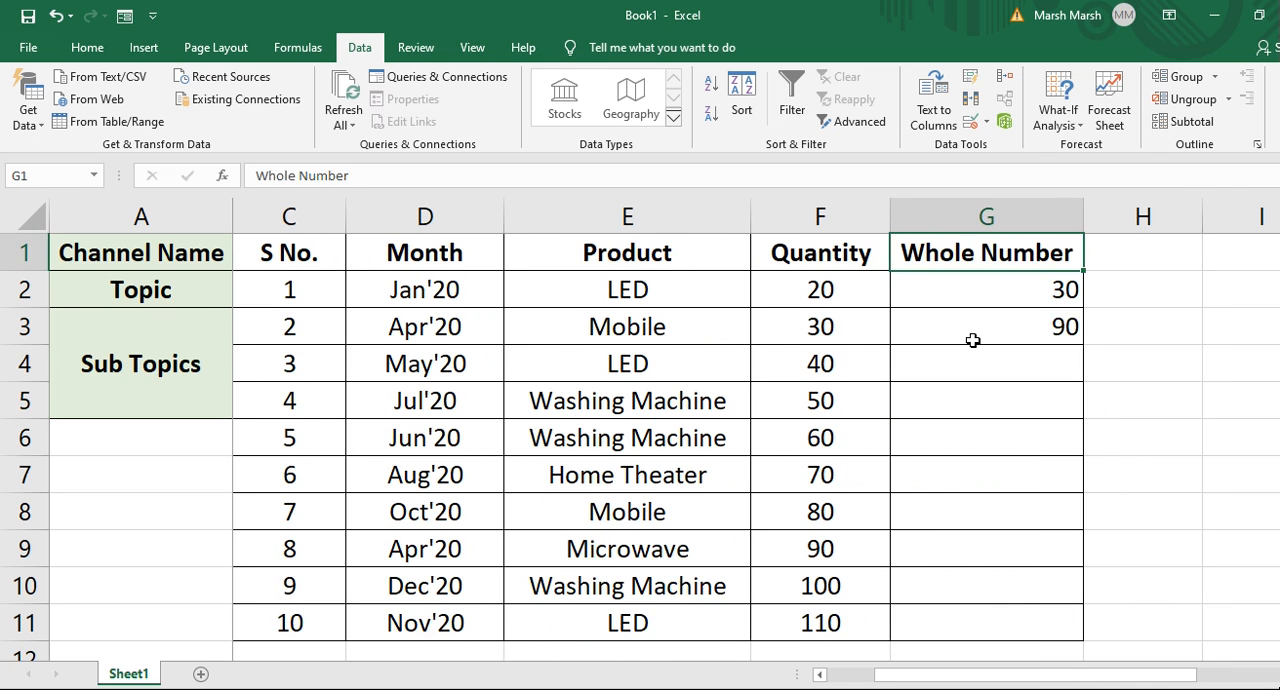
Clear the entries in G2:G3 and rename the G1 header to Date.
{"action": "key", "text": "Down"}
{"action": "key", "text": "shift+Down"}
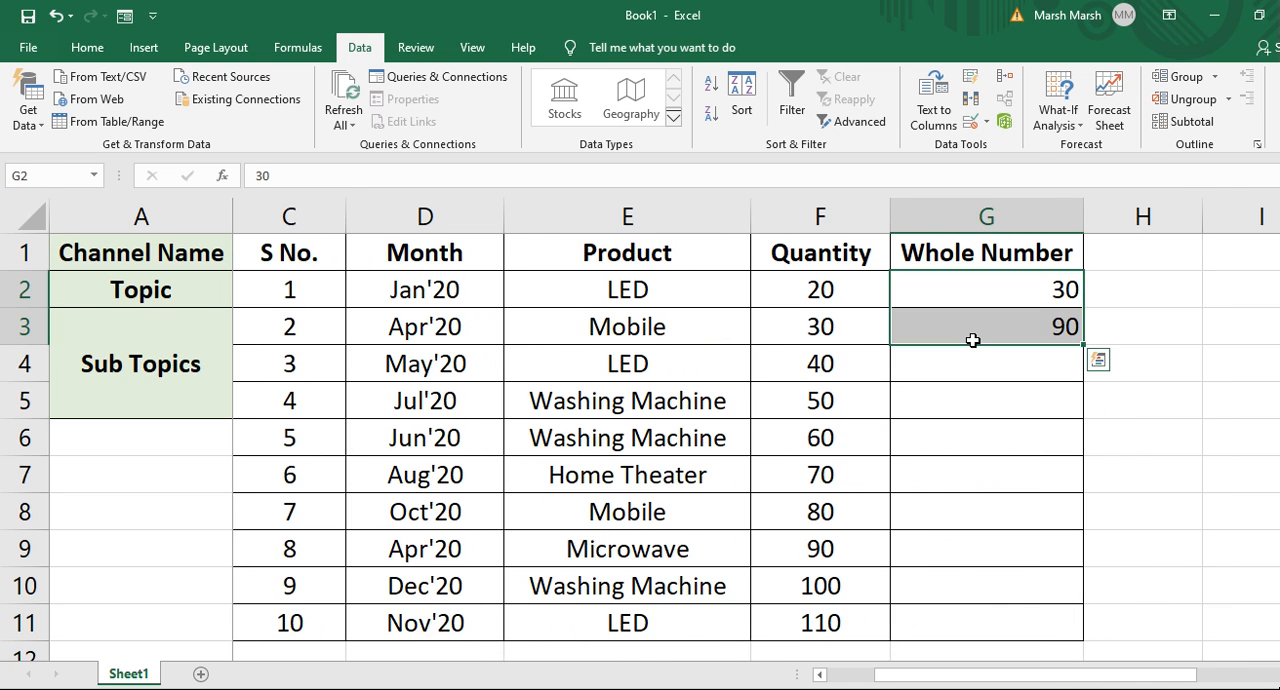
{"action": "key", "text": "Delete"}
{"action": "key", "text": "Up"}
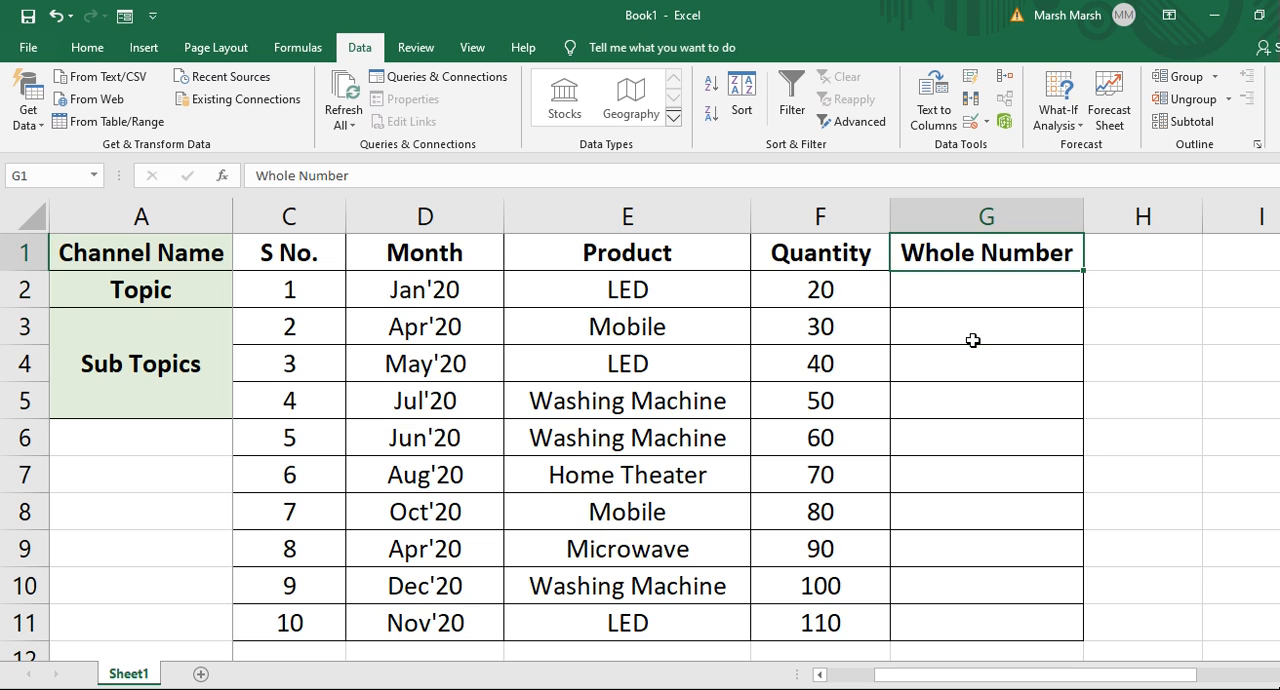
{"action": "type", "text": "Date"}
{"action": "key", "text": "Return"}
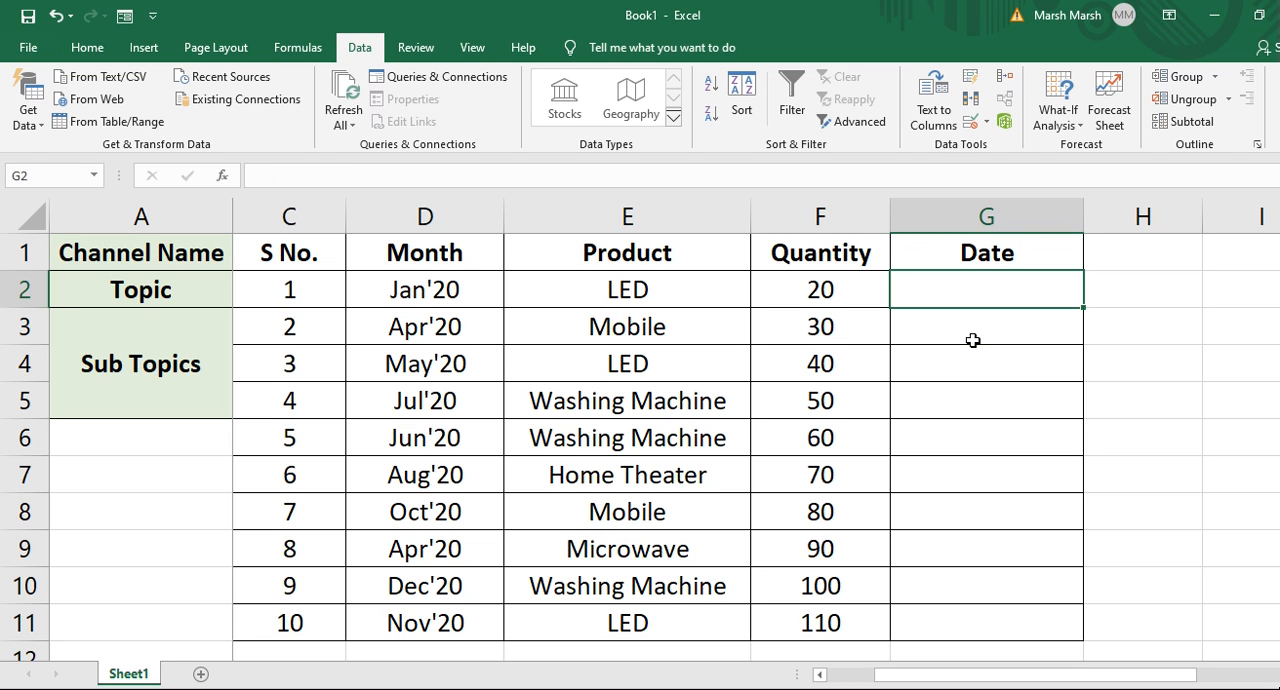
Apply data validation to G2:G11 allowing only dates between 1/01/19 and 31/12/19.
{"action": "key", "text": "shift+Down"}
{"action": "key", "text": "shift+Down"}
{"action": "key", "text": "shift+Down"}
{"action": "key", "text": "shift+Down"}
{"action": "key", "text": "shift+Down"}
{"action": "key", "text": "shift+Down"}
{"action": "key", "text": "shift+Down"}
{"action": "key", "text": "shift+Down"}
{"action": "key", "text": "shift+Down"}
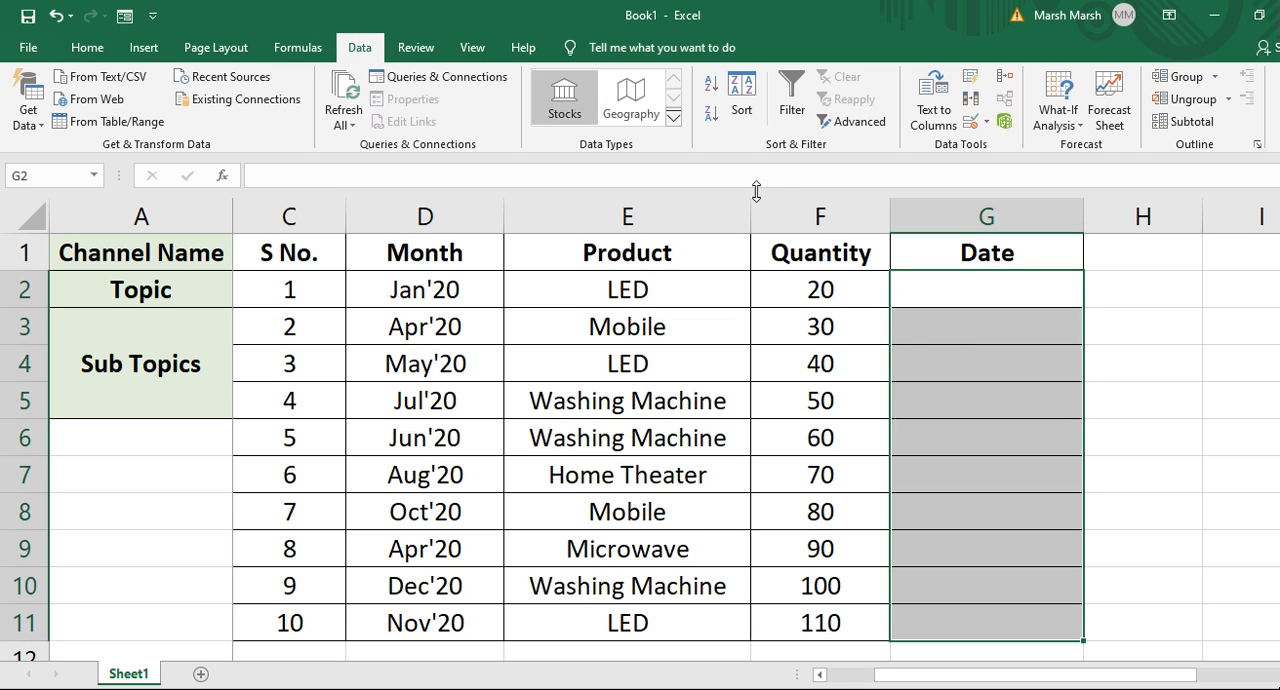
{"action": "left_click", "coordinate": [986, 124]}
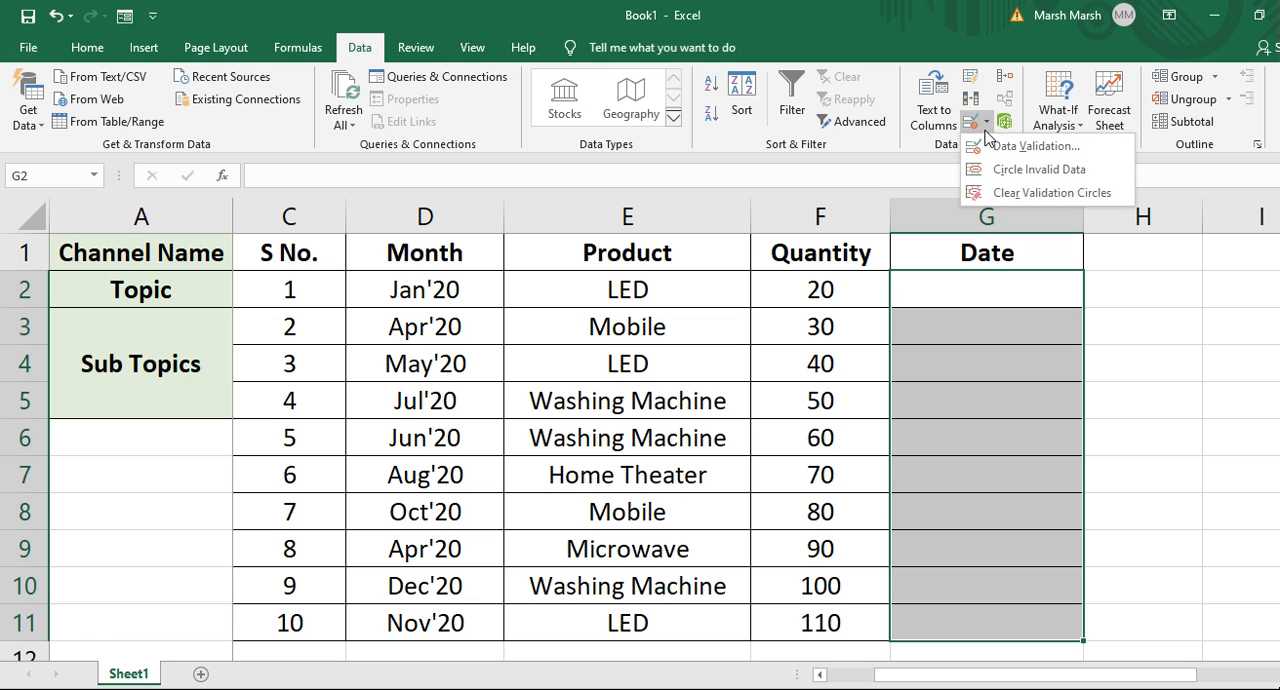
{"action": "left_click", "coordinate": [1000, 152]}
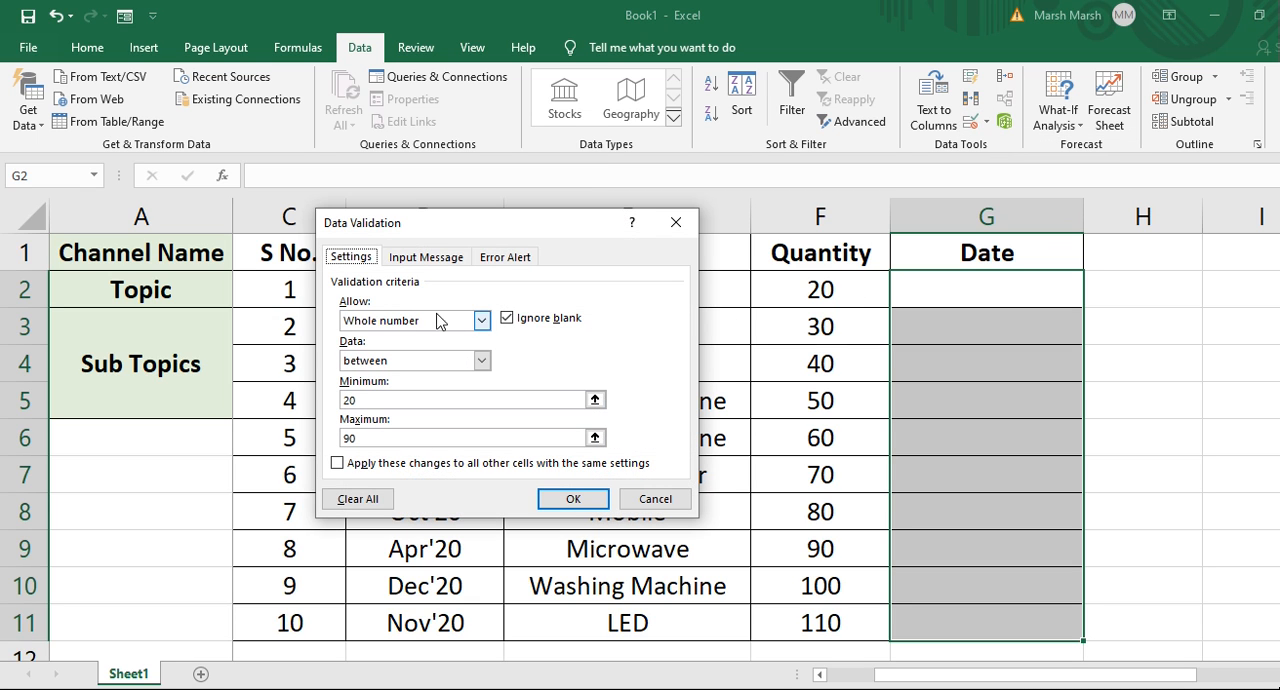
{"action": "left_click", "coordinate": [478, 322]}
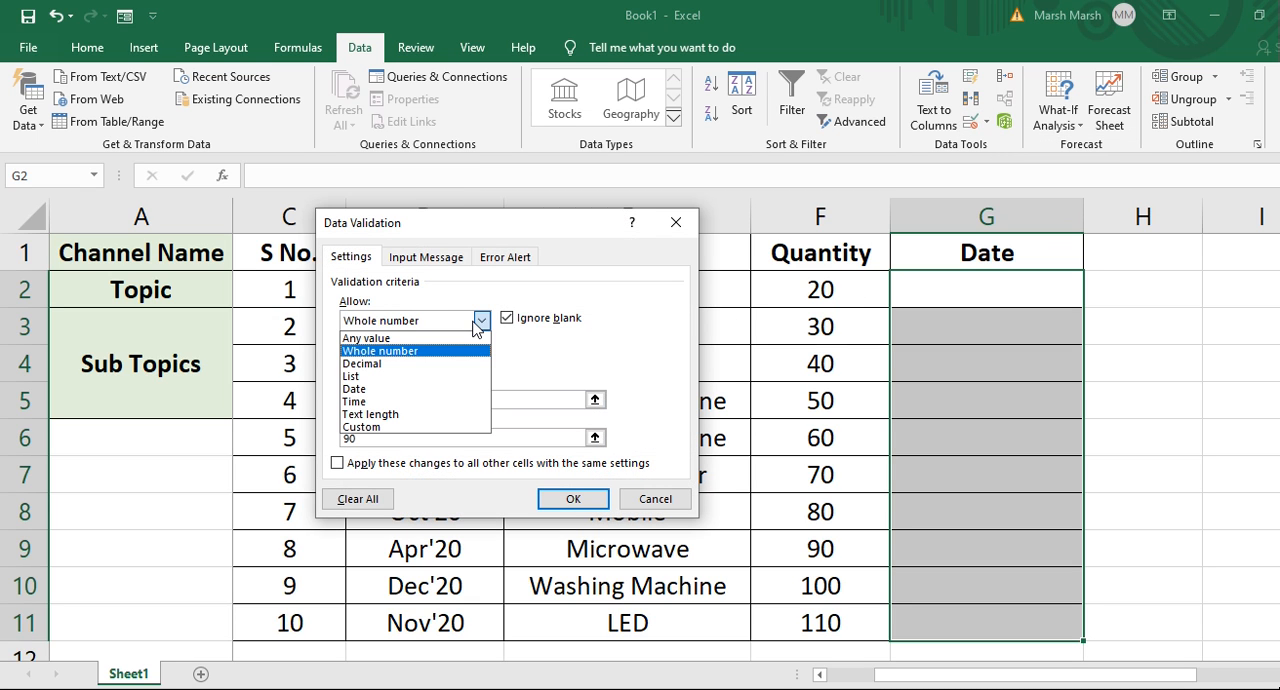
{"action": "left_click", "coordinate": [389, 389]}
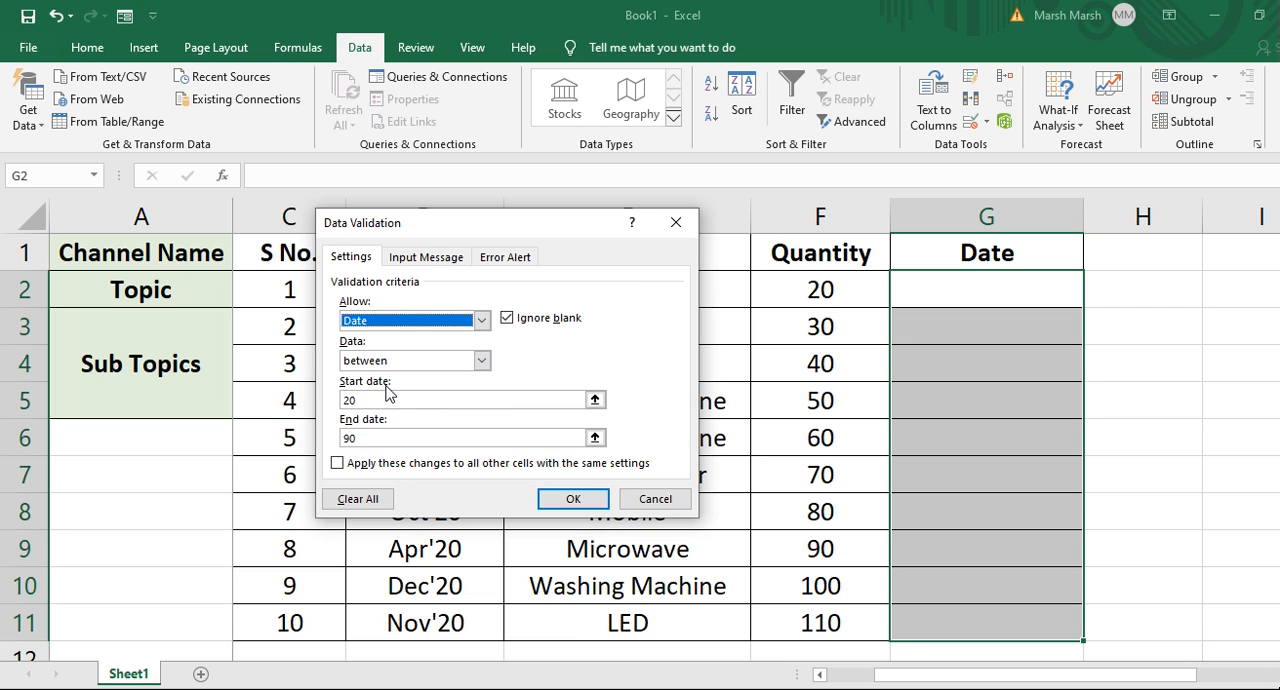
{"action": "left_click", "coordinate": [388, 401]}
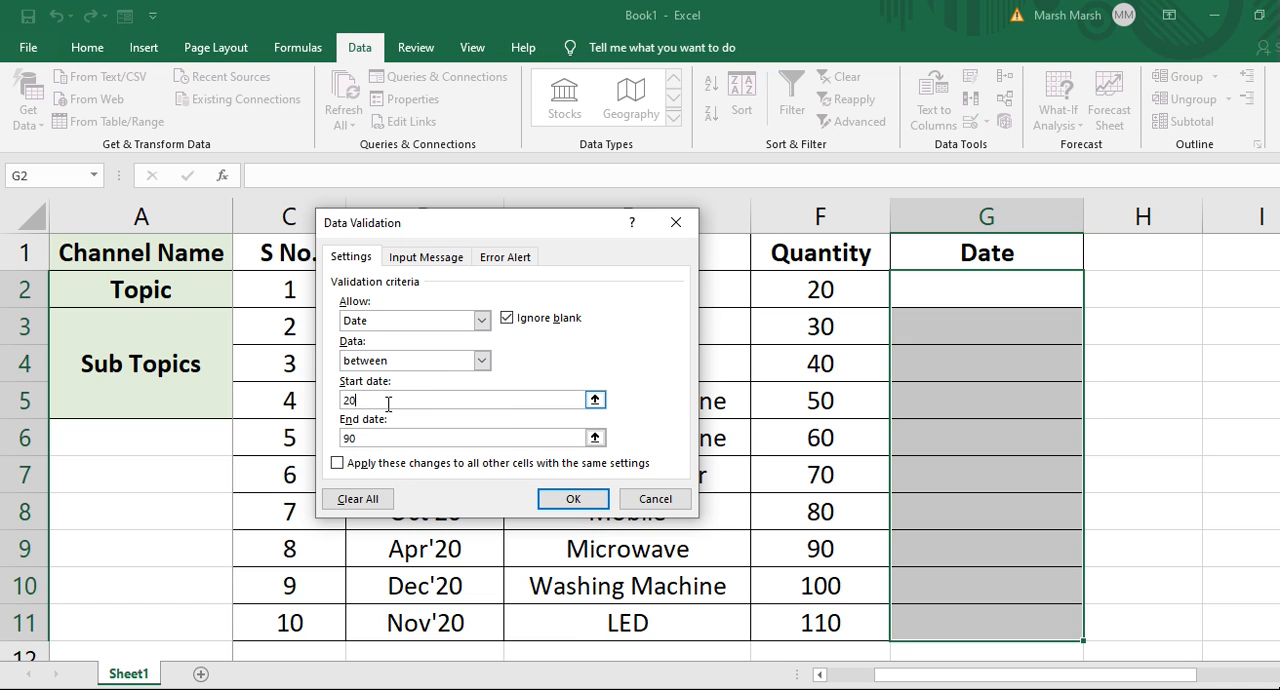
{"action": "key", "text": "BackSpace"}
{"action": "key", "text": "BackSpace"}
{"action": "type", "text": "1/01/19"}
{"action": "left_click", "coordinate": [398, 441]}
{"action": "key", "text": "BackSpace"}
{"action": "key", "text": "BackSpace"}
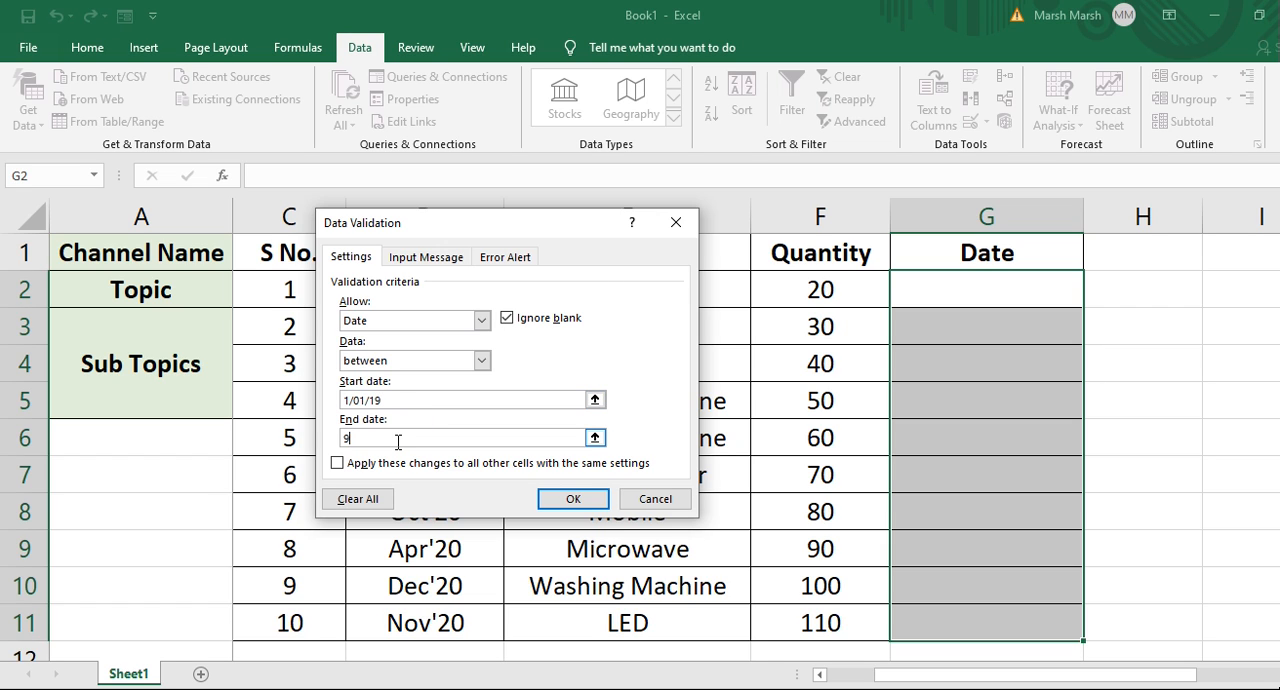
{"action": "type", "text": "31/12/19"}
{"action": "left_click", "coordinate": [561, 502]}
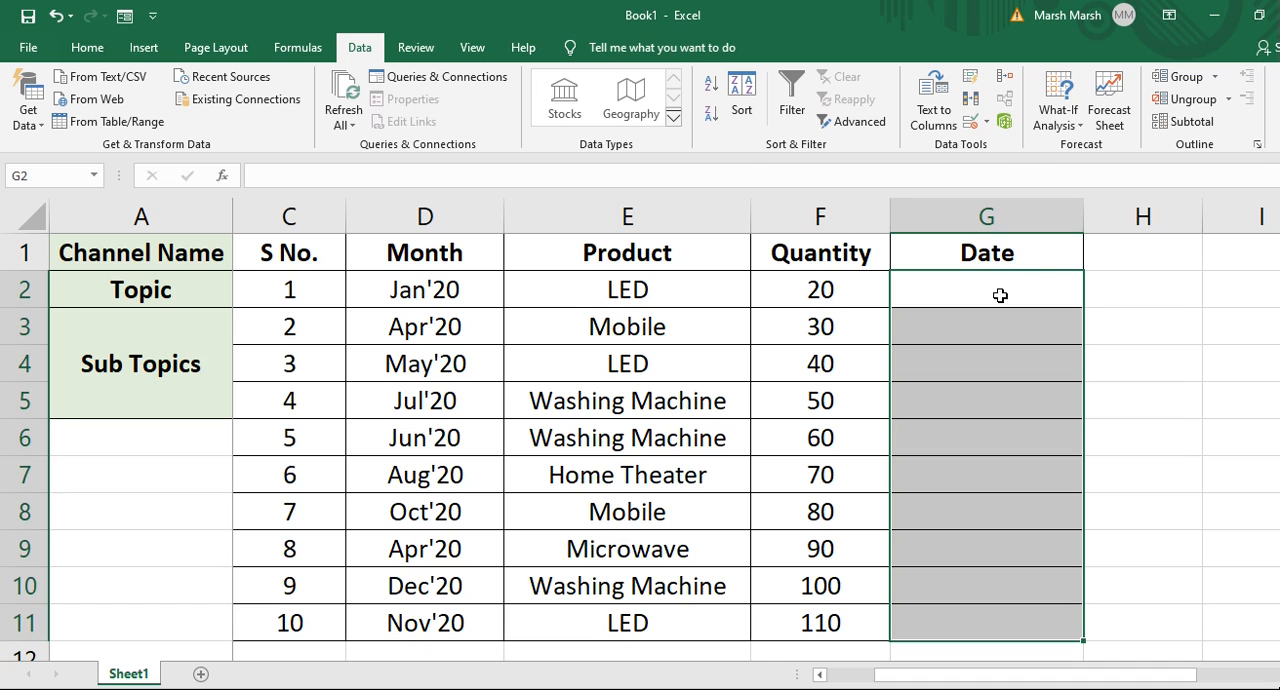
Enter the date 2/01/19 in G2 of the Date column.
{"action": "left_click", "coordinate": [1000, 295]}
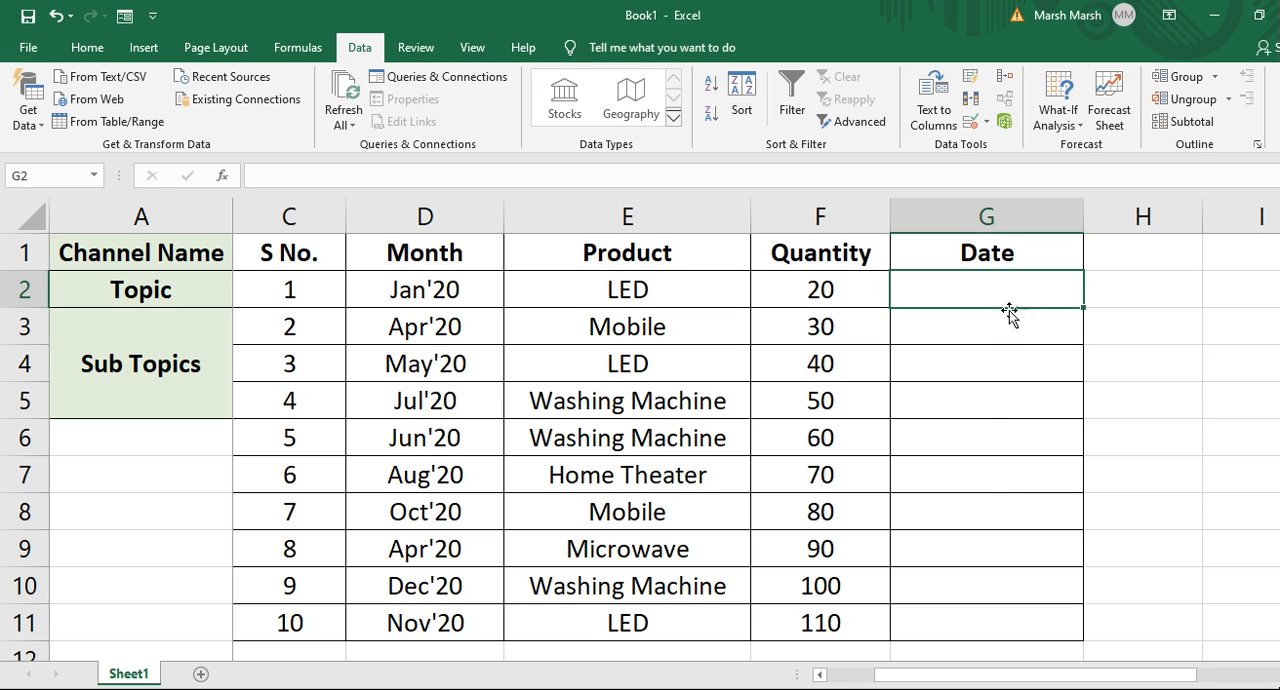
{"action": "type", "text": "1"}
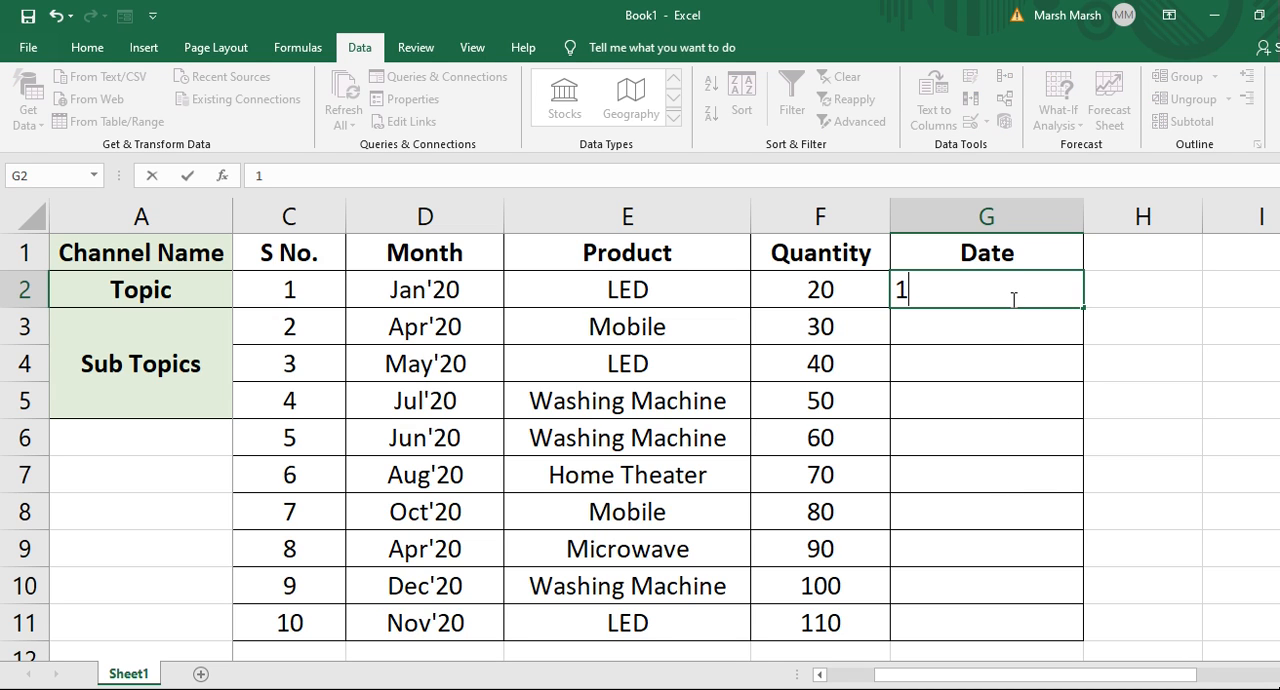
{"action": "key", "text": "BackSpace"}
{"action": "type", "text": "2/01/19"}
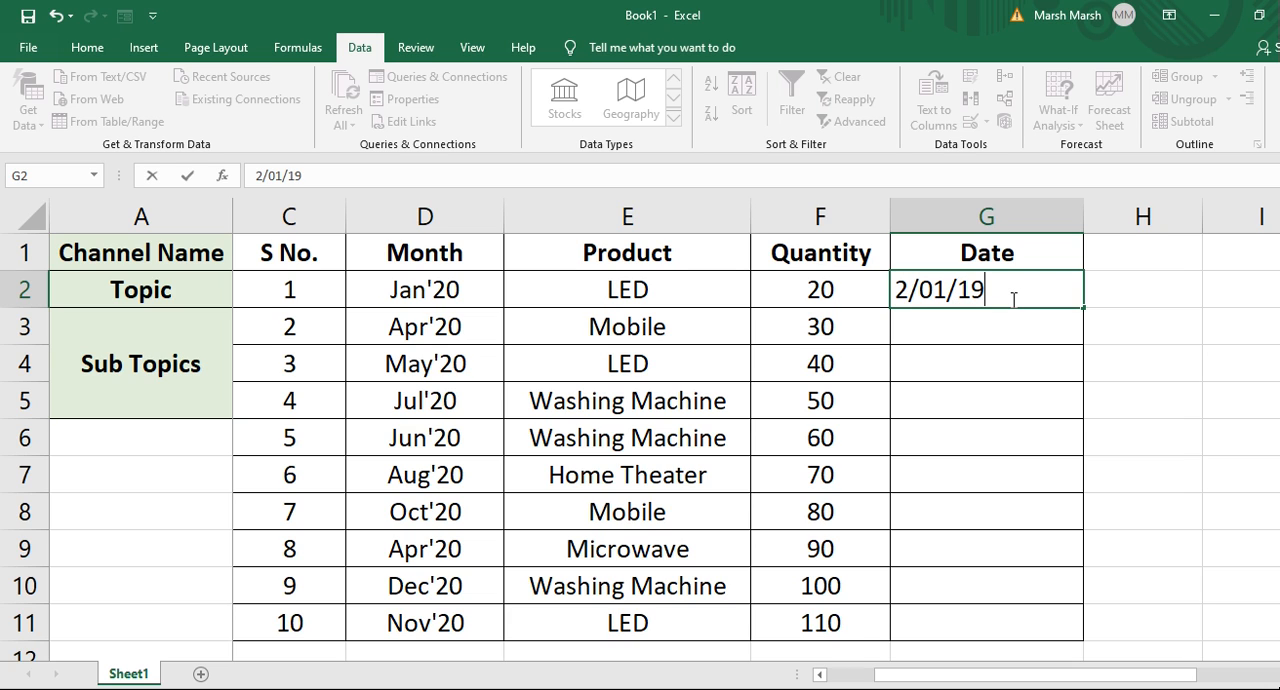
{"action": "key", "text": "Return"}
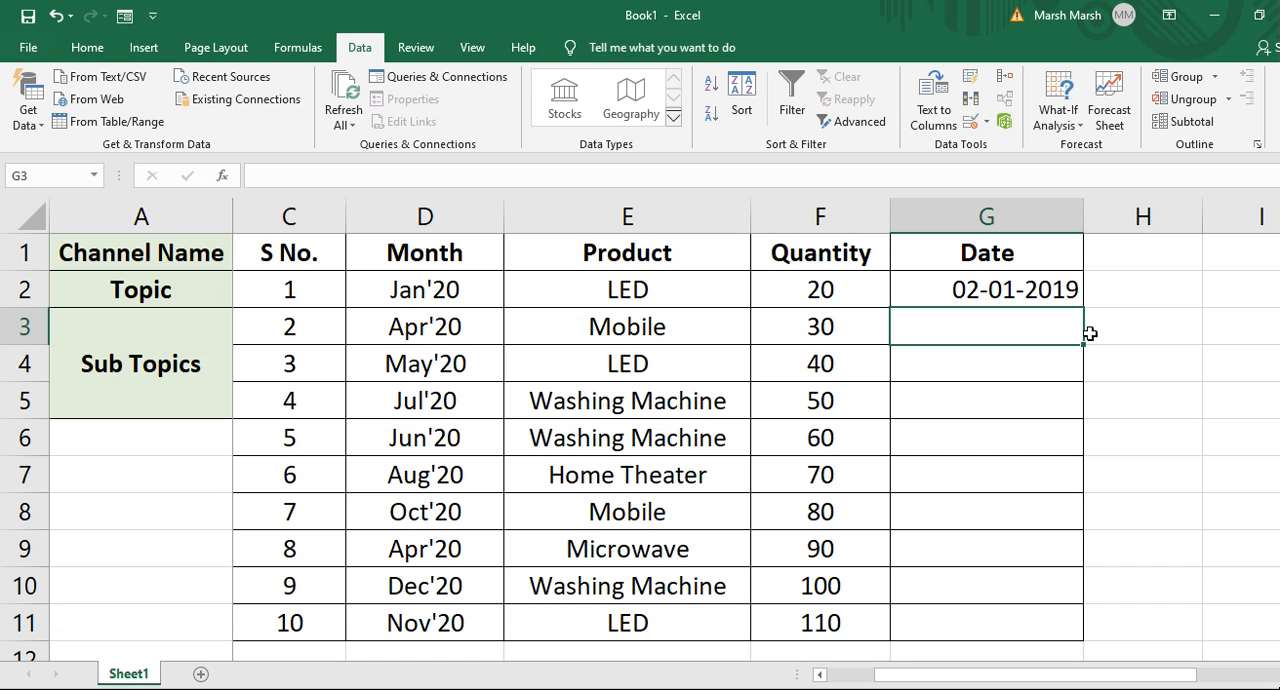
Try entering 02/01/20 in G3 and retry the entry.
{"action": "type", "text": "02"}
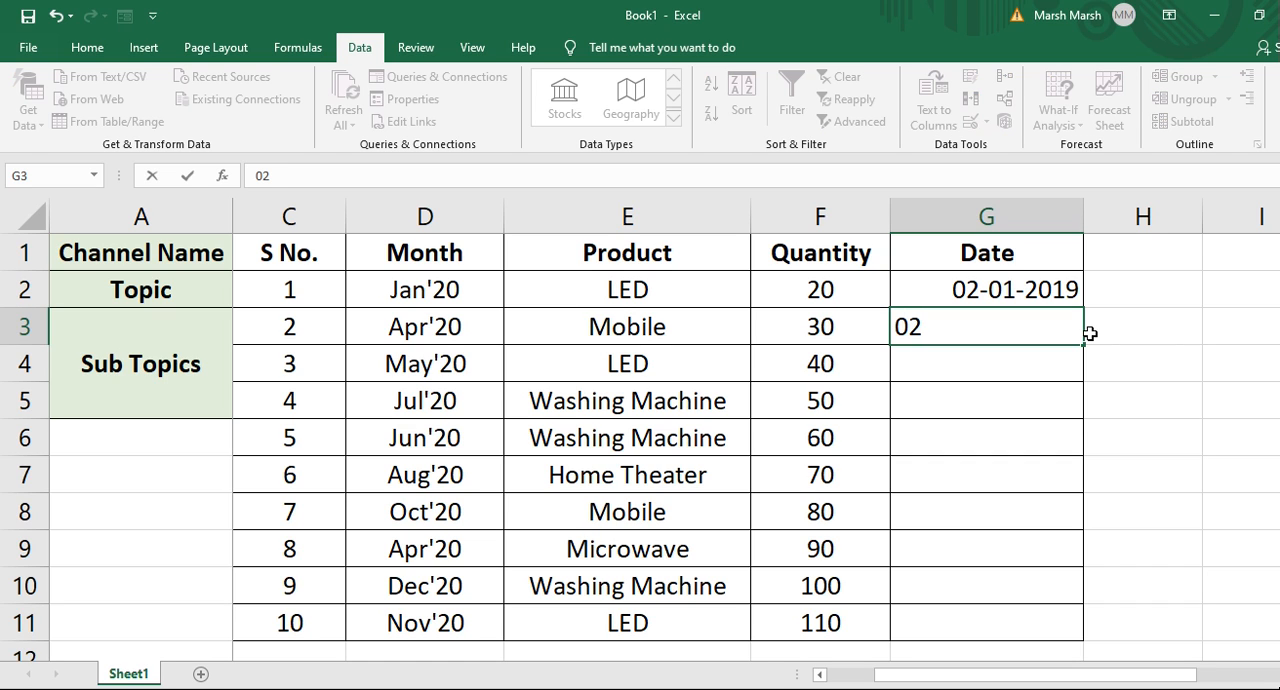
{"action": "type", "text": "/01/20"}
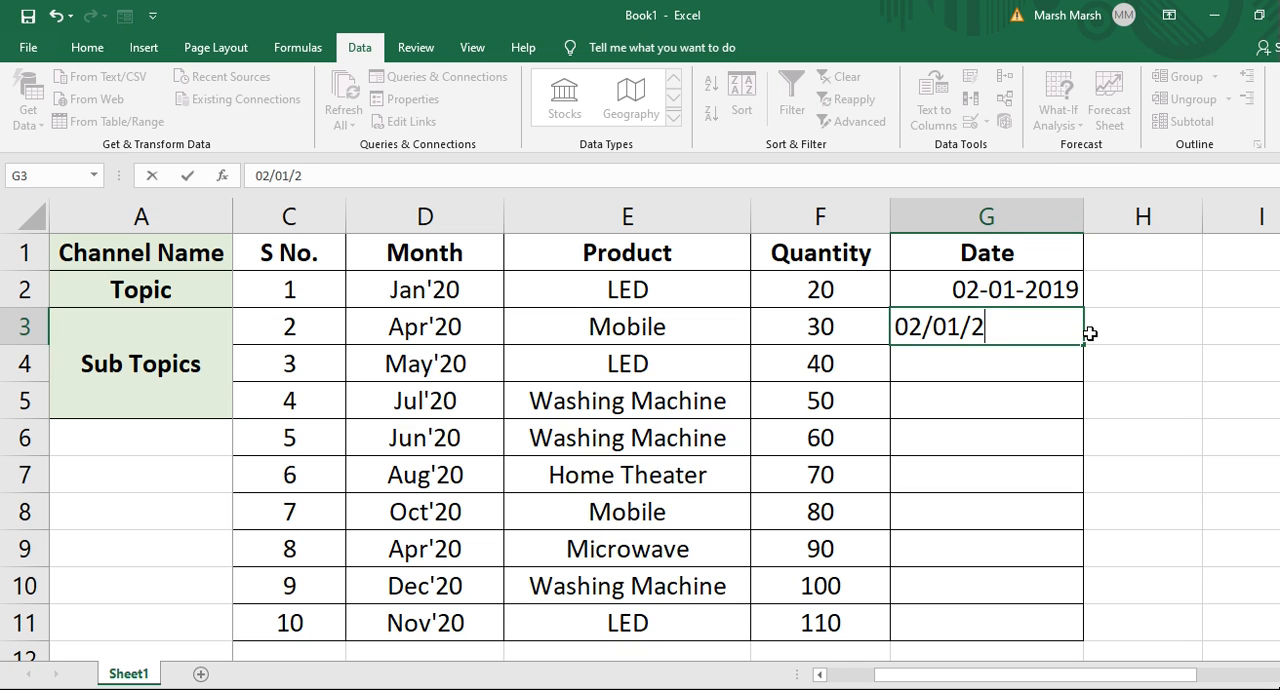
{"action": "key", "text": "Return"}
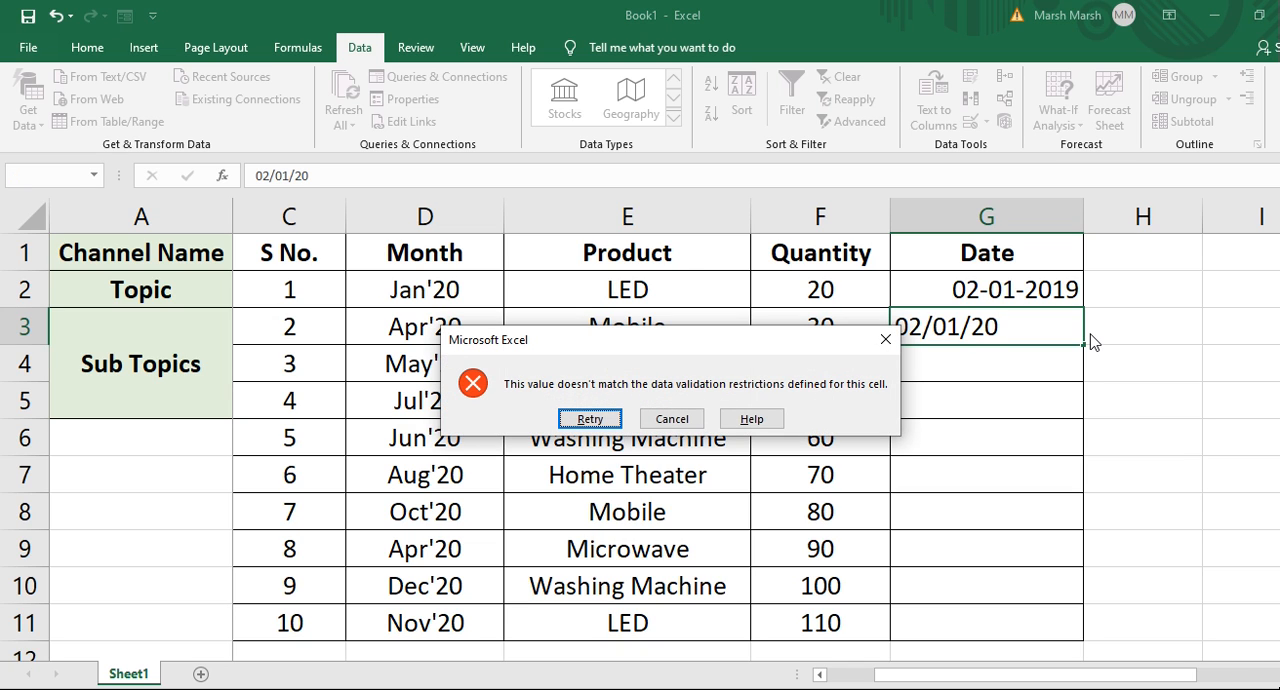
{"action": "left_click_drag", "start_coordinate": [778, 340], "coordinate": [775, 287]}
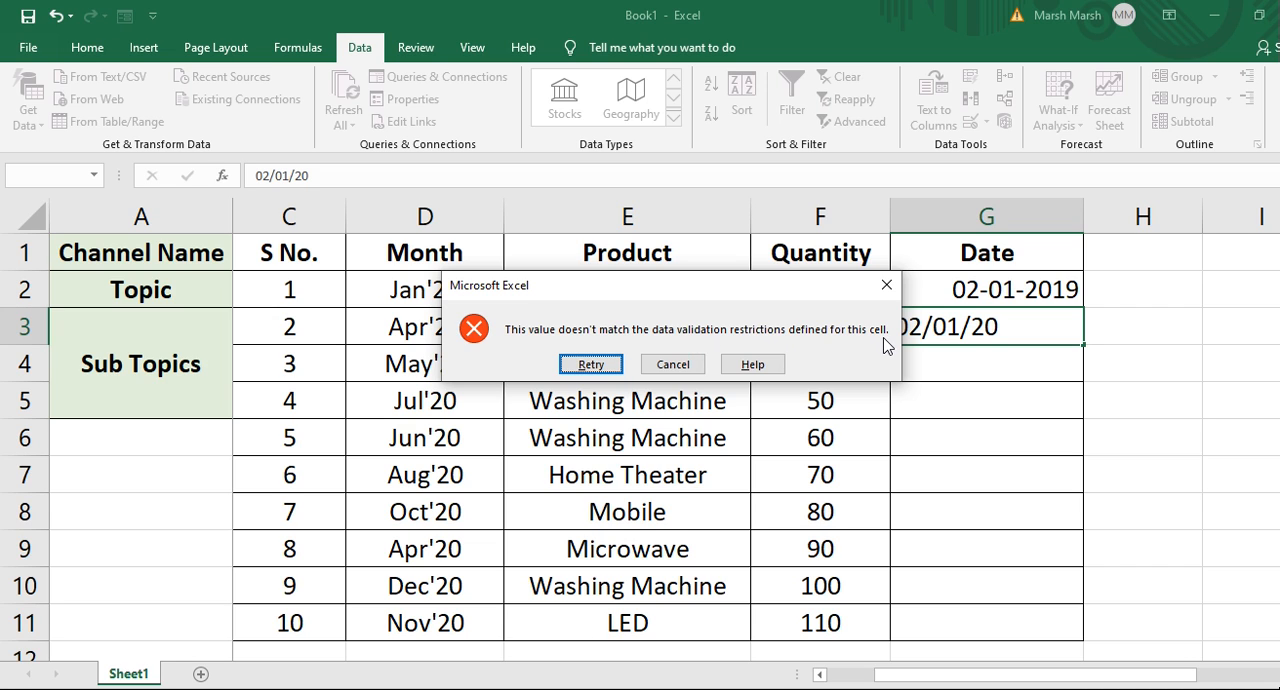
{"action": "left_click", "coordinate": [591, 365]}
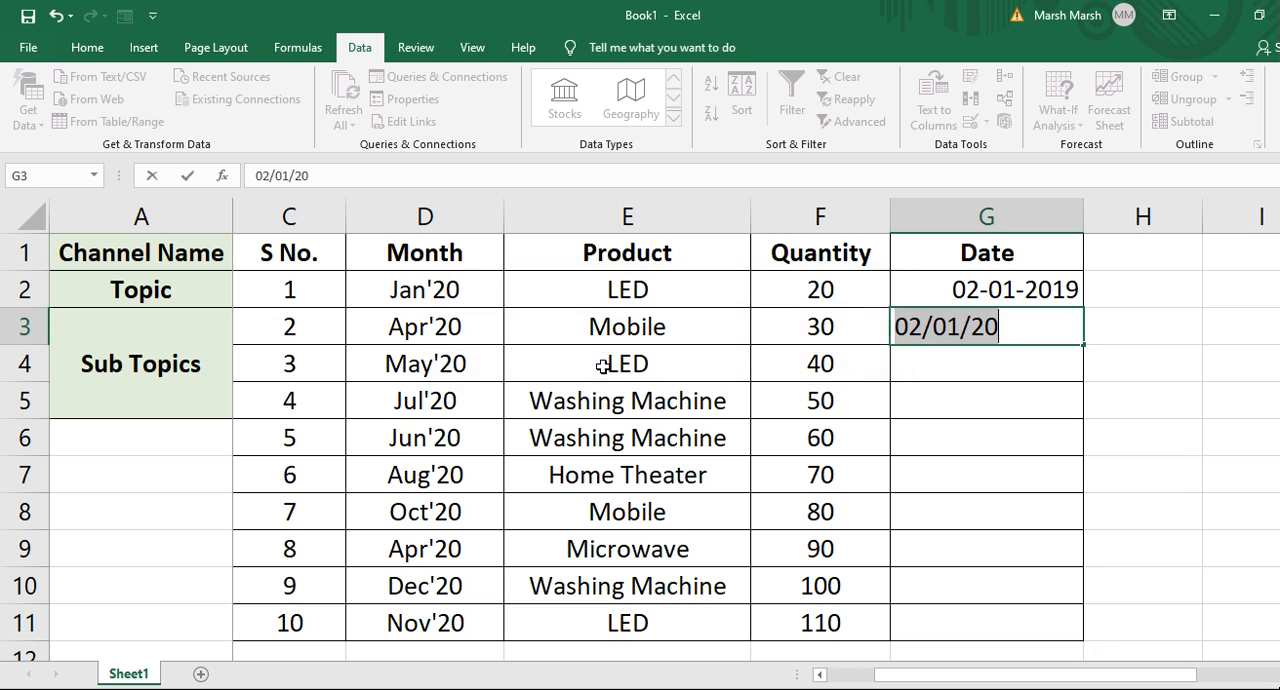
Correct G3's year to 19 so it reads 02/01/19 and confirm the entry.
{"action": "left_click", "coordinate": [1014, 334]}
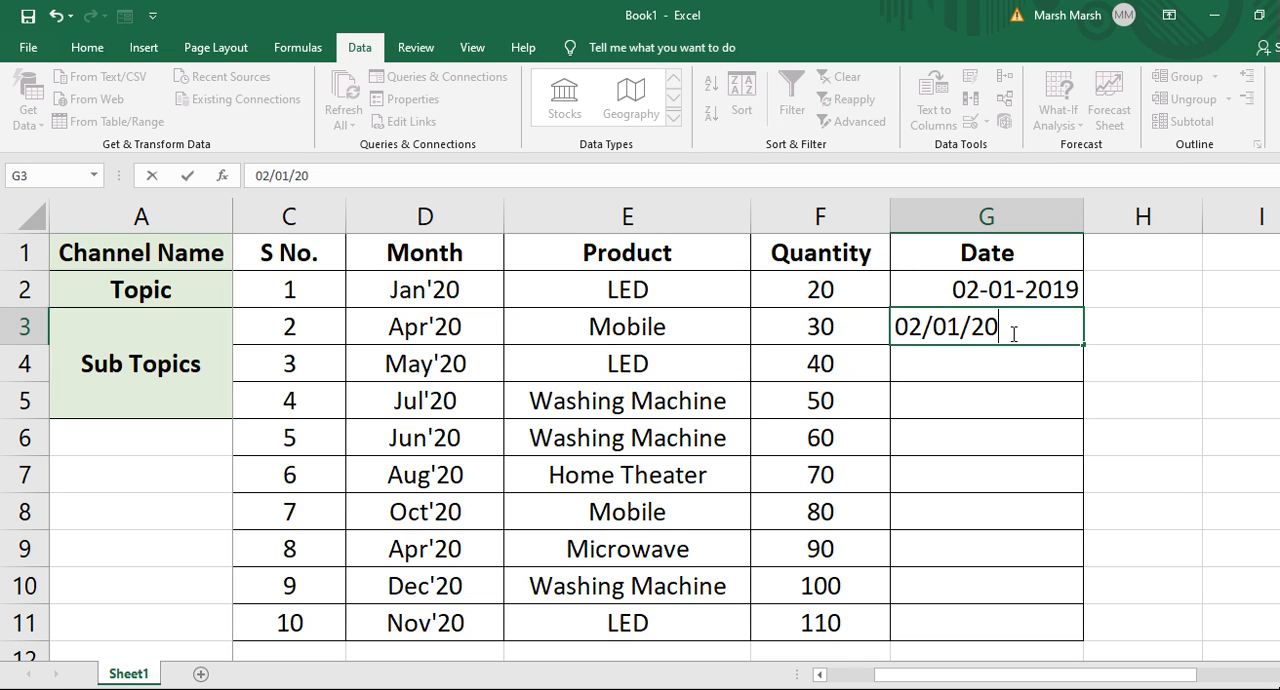
{"action": "key", "text": "BackSpace"}
{"action": "key", "text": "BackSpace"}
{"action": "type", "text": "19"}
{"action": "key", "text": "Return"}
{"action": "left_click", "coordinate": [1013, 334]}
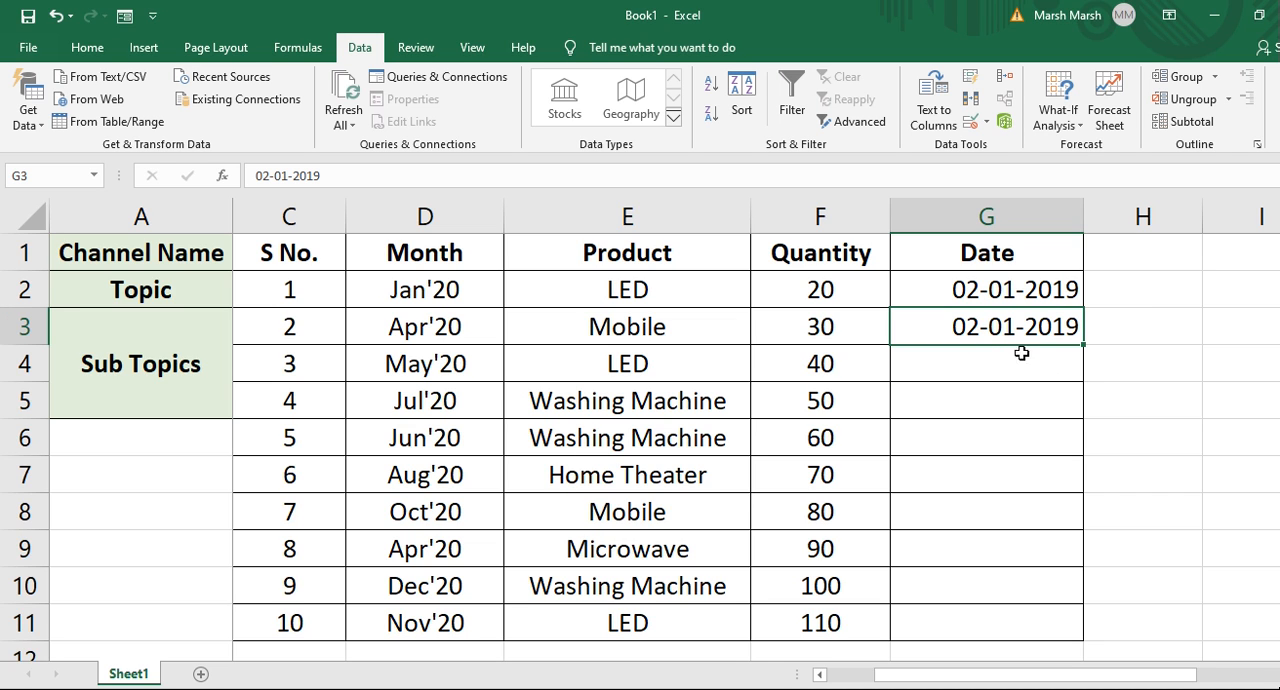
Review the sub-topics list in column B and go to the first Month cell, D2.
{"action": "left_click", "coordinate": [310, 292]}
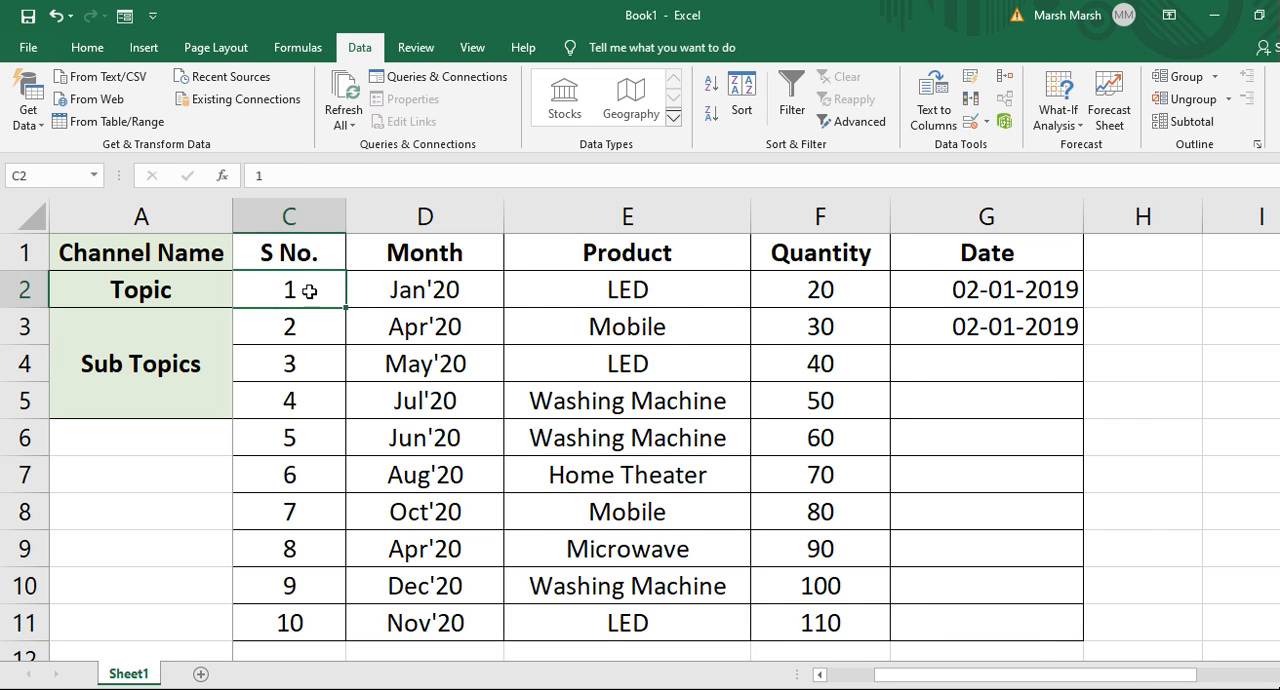
{"action": "key", "text": "Left"}
{"action": "key", "text": "Left"}
{"action": "key", "text": "Right"}
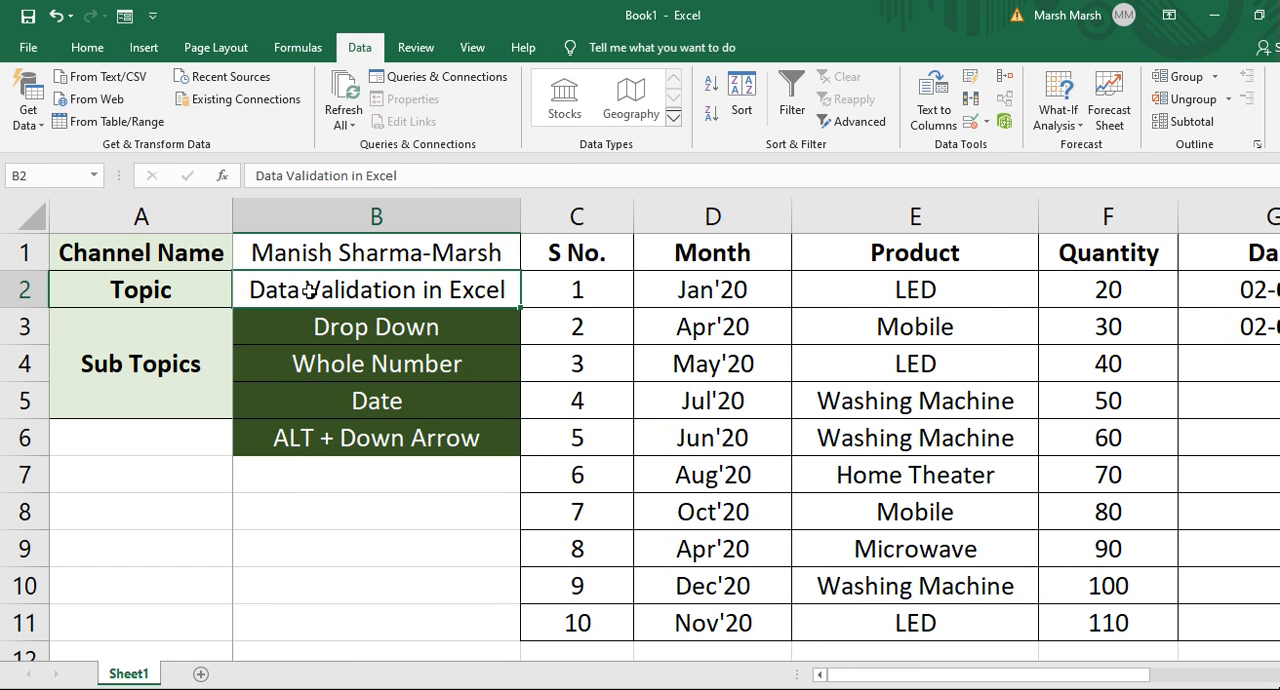
{"action": "key", "text": "Down"}
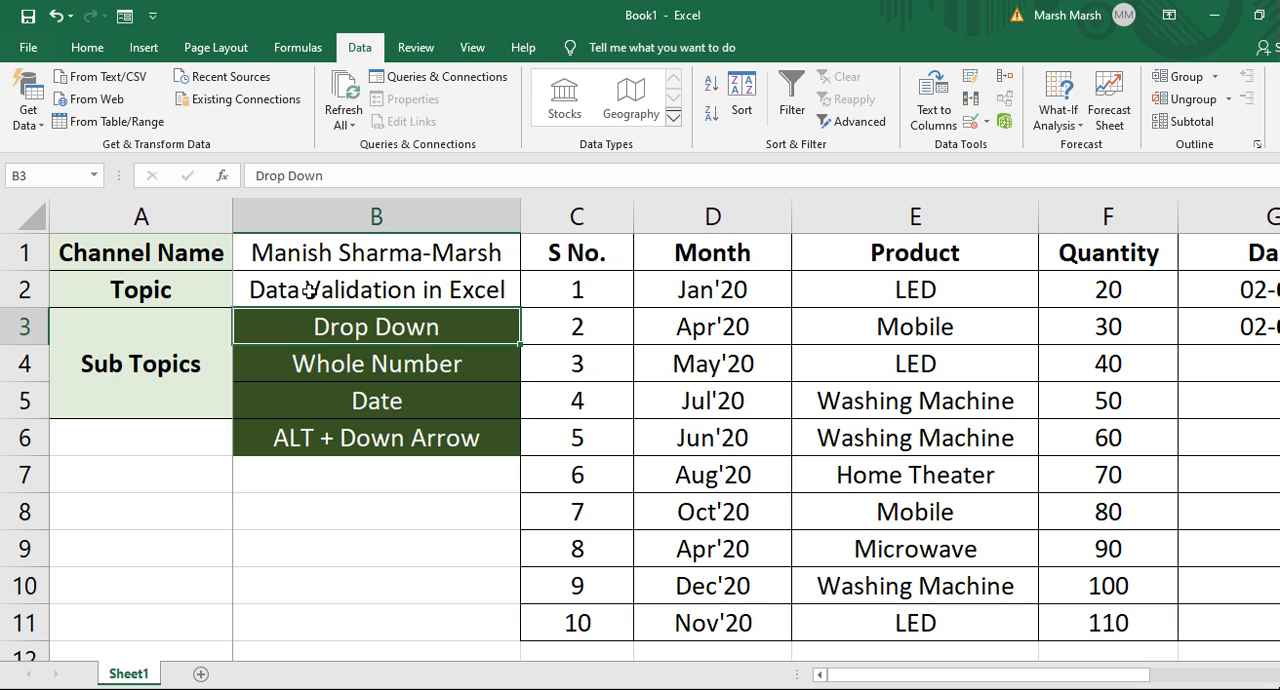
{"action": "key", "text": "Down"}
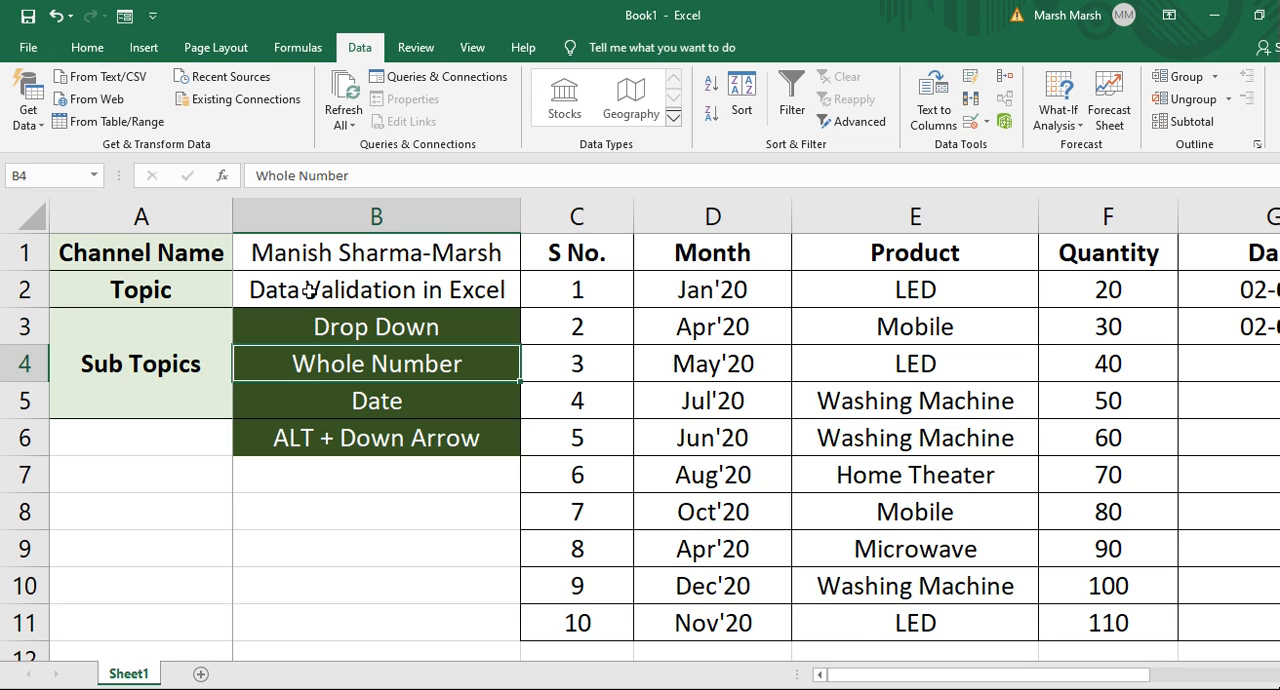
{"action": "key", "text": "Down"}
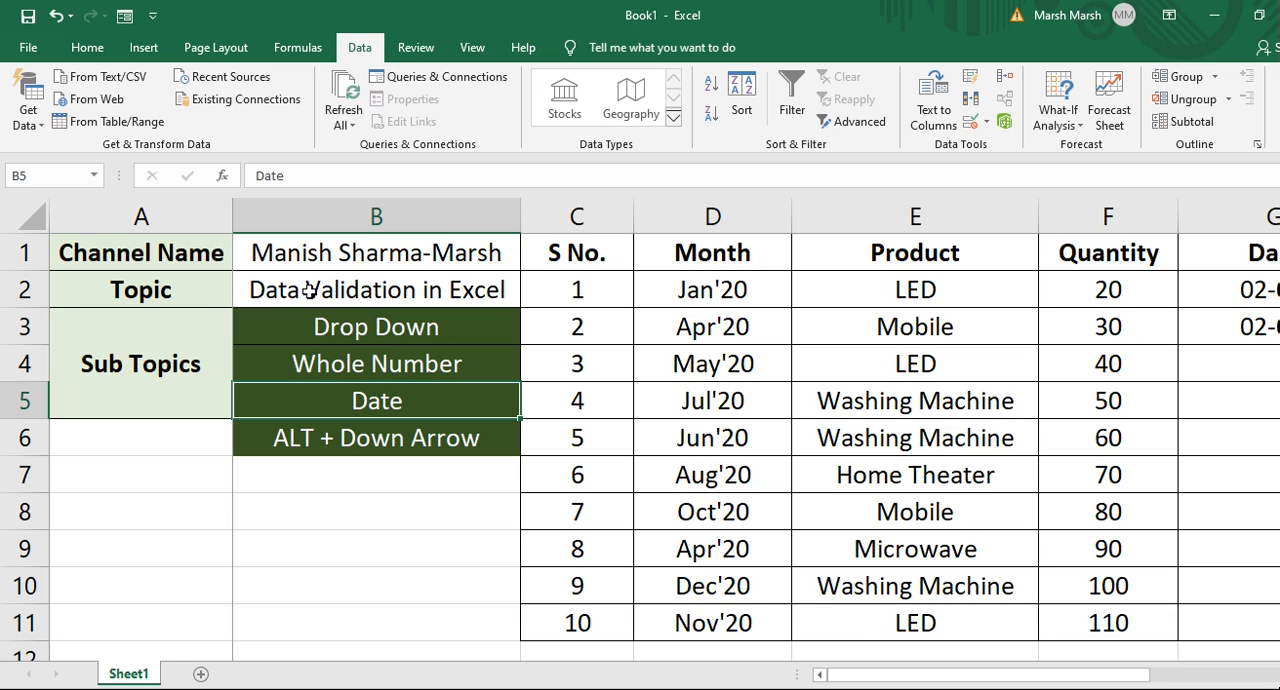
{"action": "key", "text": "Down"}
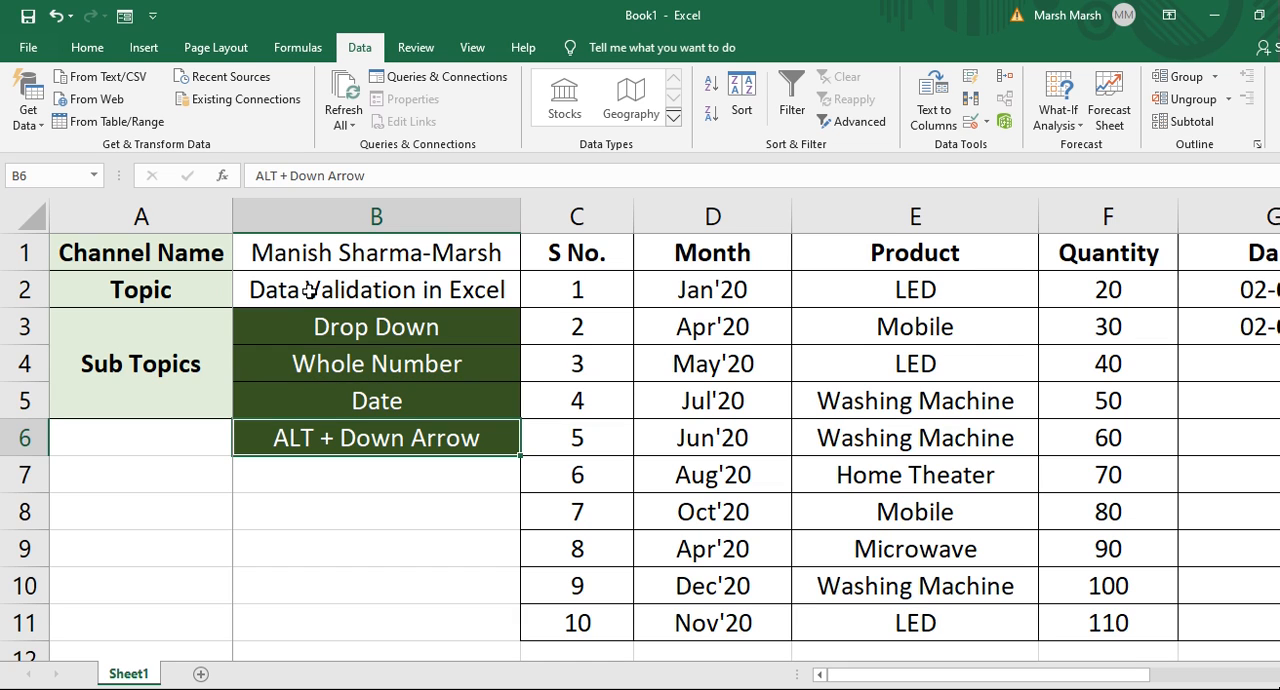
{"action": "key", "text": "Right"}
{"action": "key", "text": "Right"}
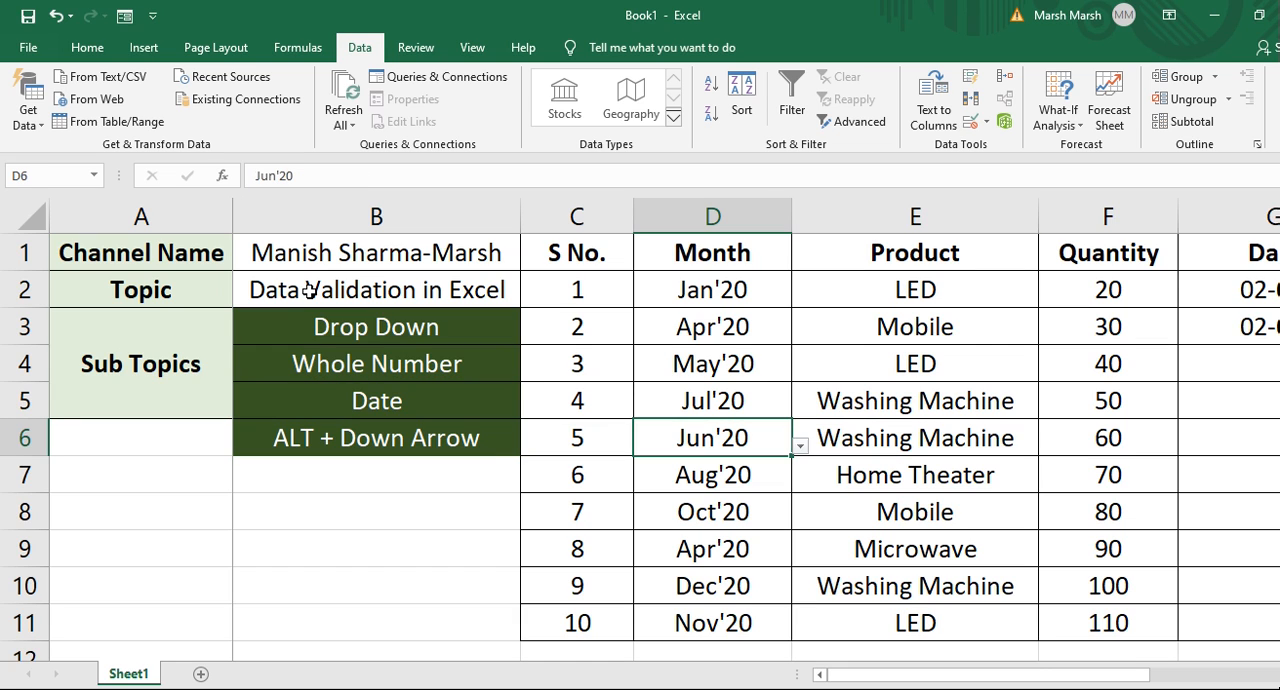
{"action": "key", "text": "ctrl+Up"}
{"action": "key", "text": "Down"}
{"action": "key", "text": "Right"}
{"action": "key", "text": "Left"}
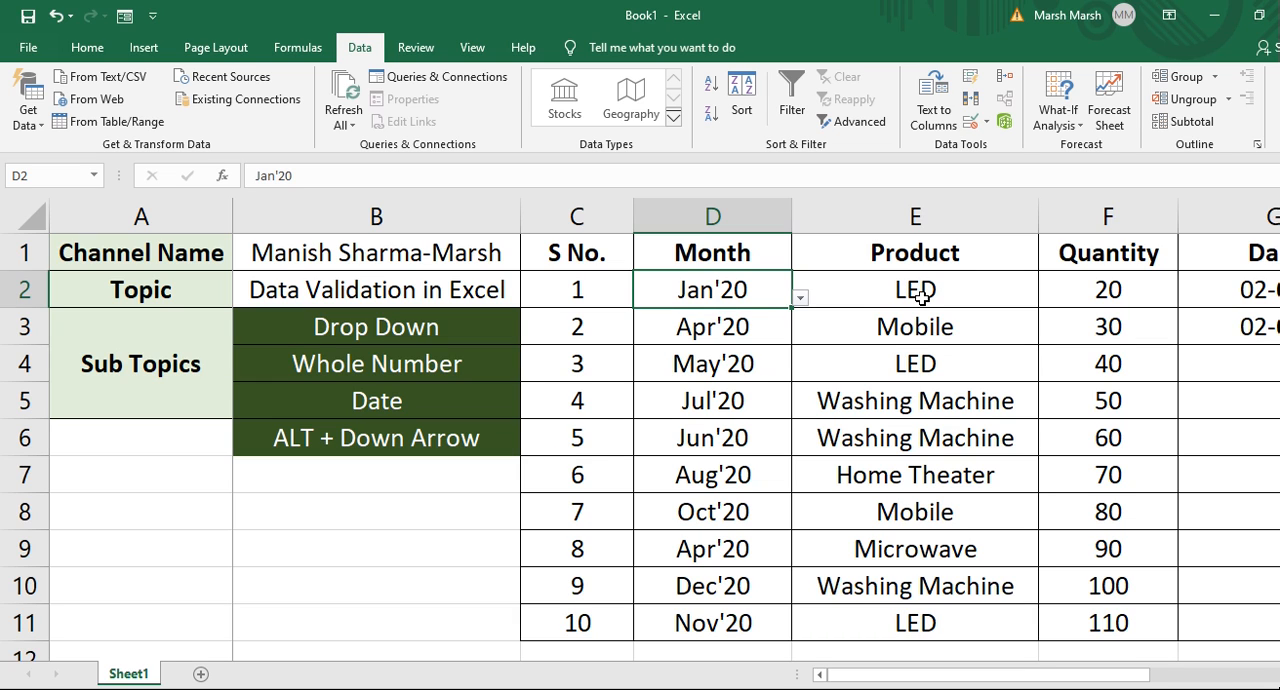
Open the Month drop-down list in D2 from the keyboard, browse the months and select Jun'20.
{"action": "key", "text": "alt+Down"}
{"action": "key", "text": "Down"}
{"action": "key", "text": "Down"}
{"action": "key", "text": "Down"}
{"action": "key", "text": "Down"}
{"action": "key", "text": "Down"}
{"action": "key", "text": "Down"}
{"action": "key", "text": "Down"}
{"action": "key", "text": "Down"}
{"action": "key", "text": "Down"}
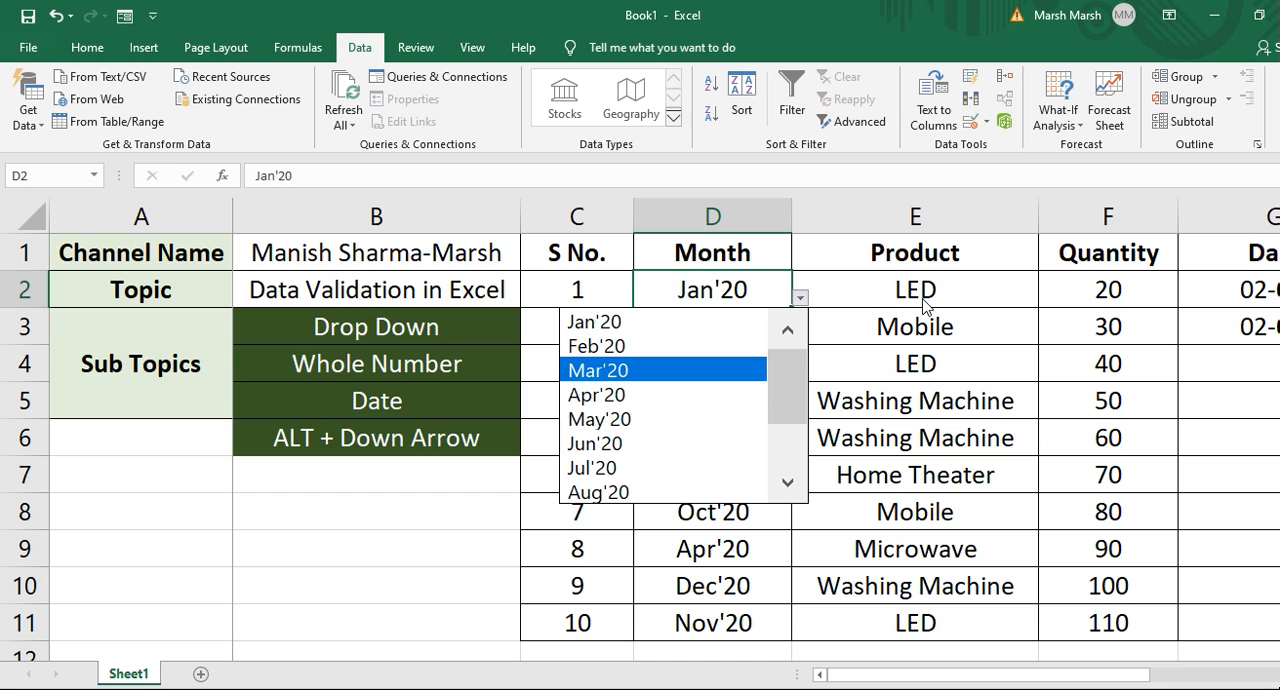
{"action": "key", "text": "Down"}
{"action": "key", "text": "Up"}
{"action": "key", "text": "Up"}
{"action": "key", "text": "Up"}
{"action": "key", "text": "Up"}
{"action": "key", "text": "Up"}
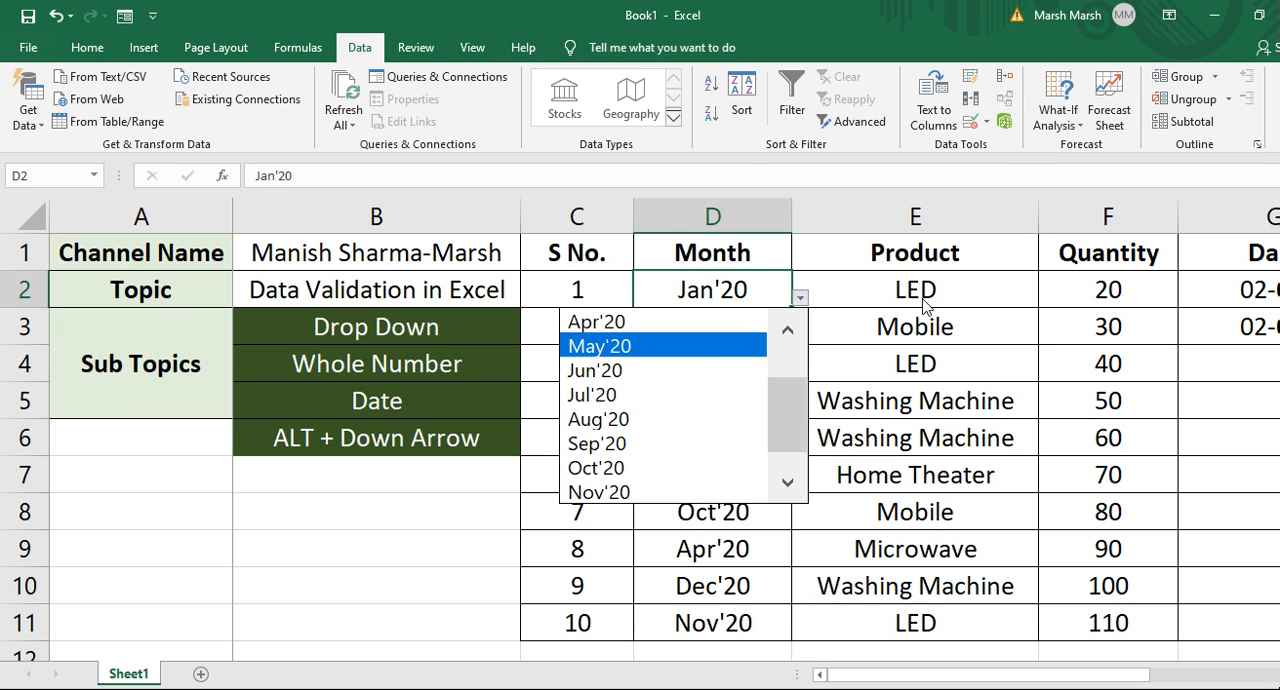
{"action": "key", "text": "Down"}
{"action": "key", "text": "Down"}
{"action": "key", "text": "Up"}
{"action": "key", "text": "Down"}
{"action": "key", "text": "Up"}
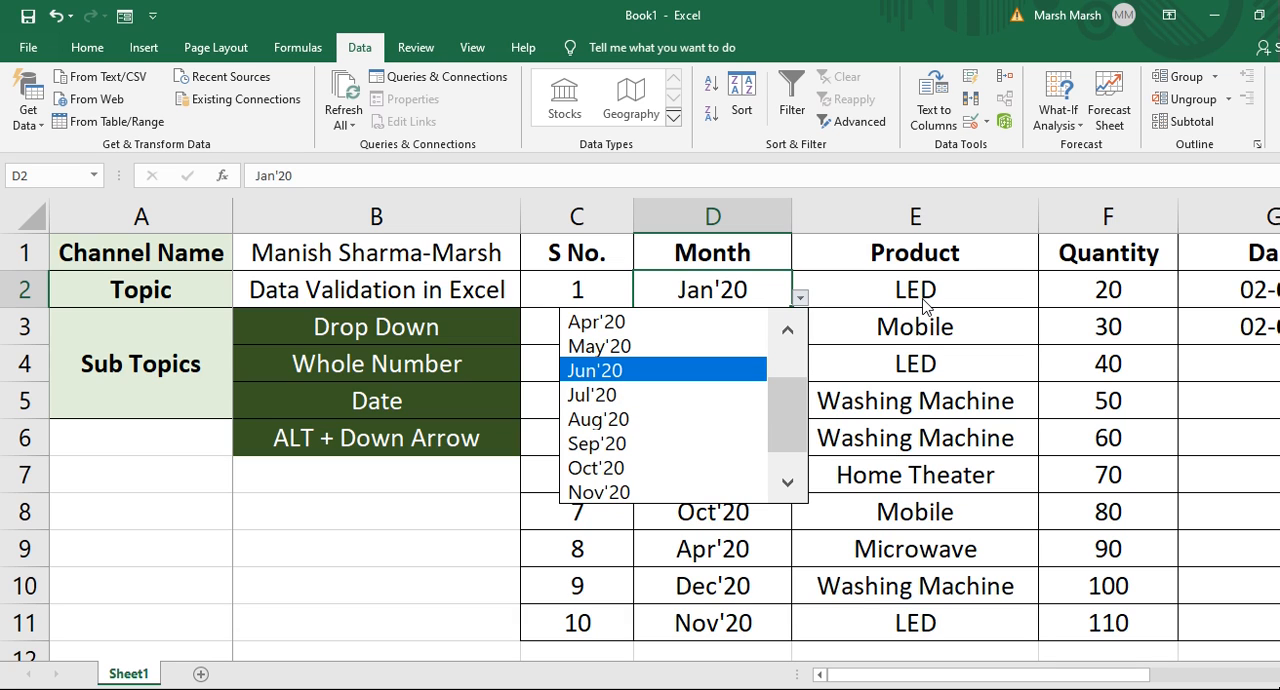
{"action": "key", "text": "Return"}
Move to Product cell E2, open its drop-down list from the keyboard and select Microwave.
{"action": "key", "text": "Down"}
{"action": "key", "text": "Up"}
{"action": "key", "text": "Right"}
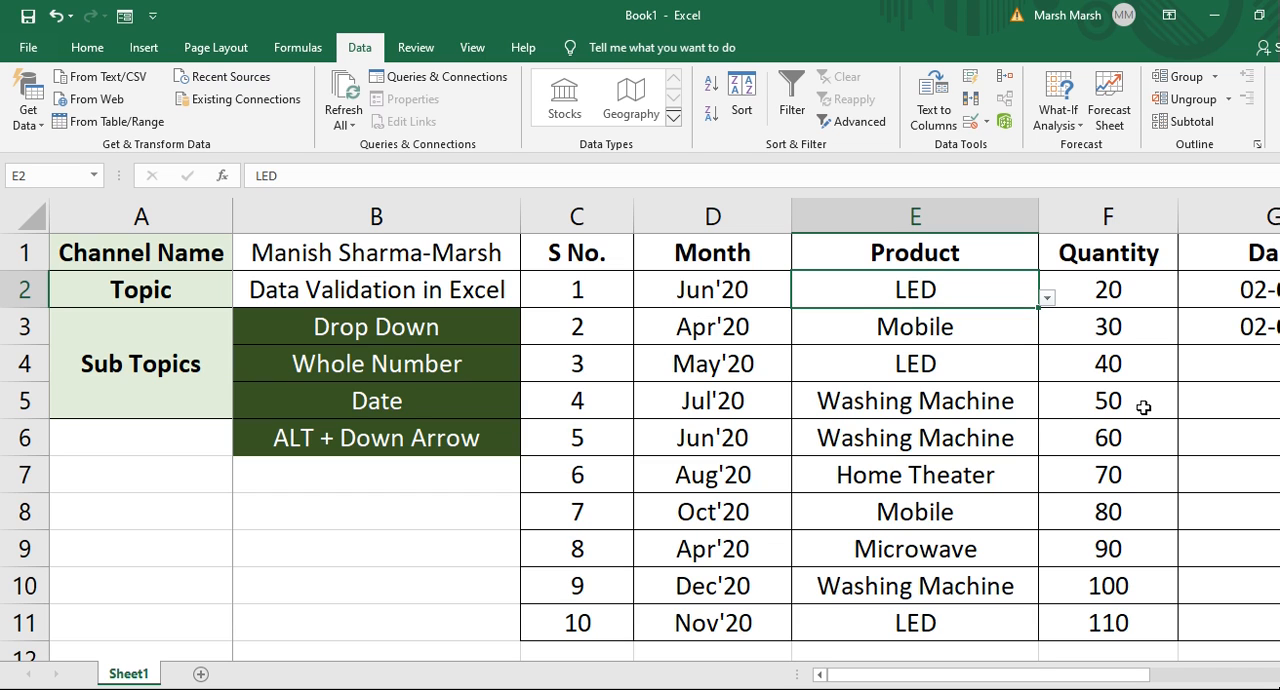
{"action": "key", "text": "alt+Down"}
{"action": "key", "text": "Down"}
{"action": "key", "text": "Down"}
{"action": "key", "text": "Down"}
{"action": "key", "text": "Down"}
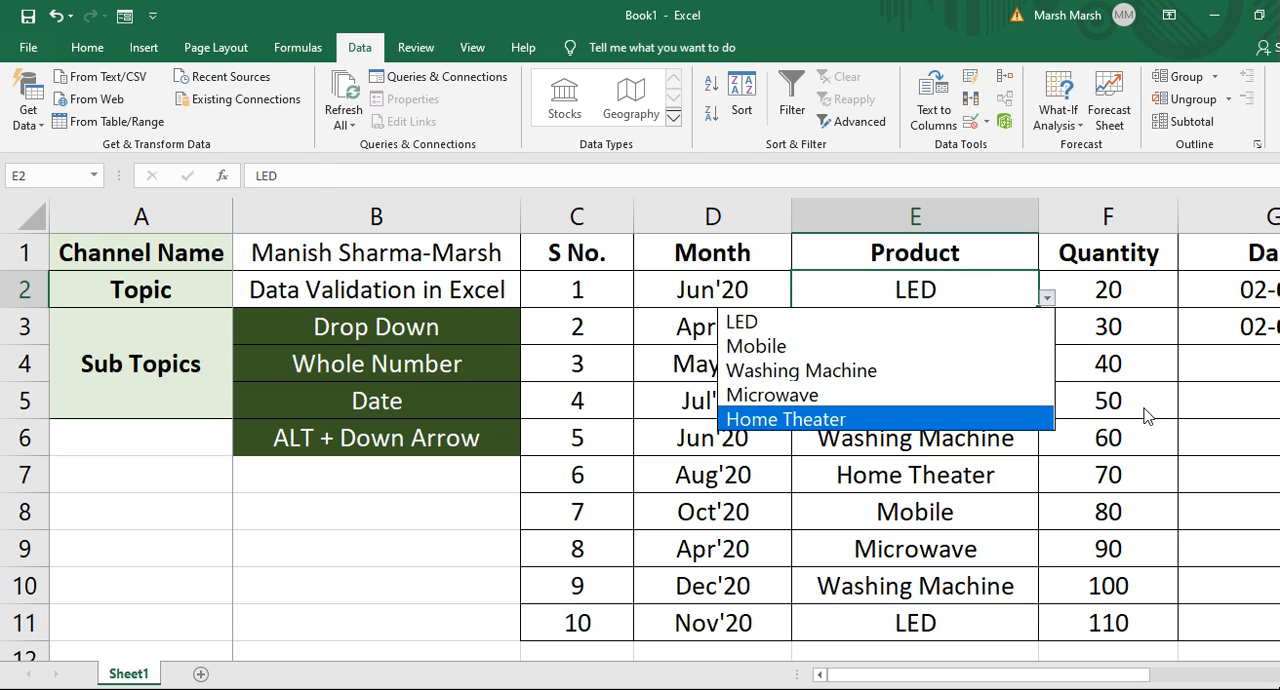
{"action": "key", "text": "Up"}
{"action": "key", "text": "Return"}
{"action": "key", "text": "Down"}
{"action": "key", "text": "Up"}
{"action": "key", "text": "Up"}
{"action": "key", "text": "Down"}
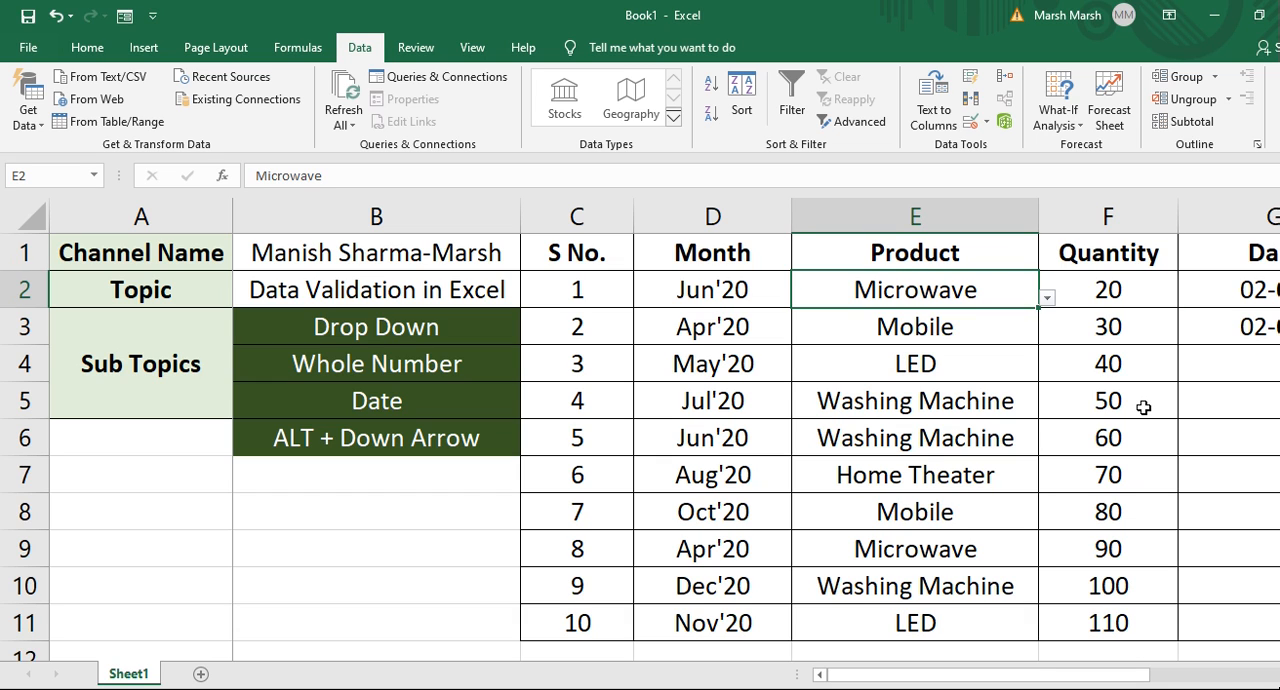
{"action": "key", "text": "Right"}
{"action": "key", "text": "Left"}
{"action": "key", "text": "Left"}
{"action": "key", "text": "Up"}
{"action": "key", "text": "Left"}
{"action": "key", "text": "Left"}
{"action": "key", "text": "Left"}
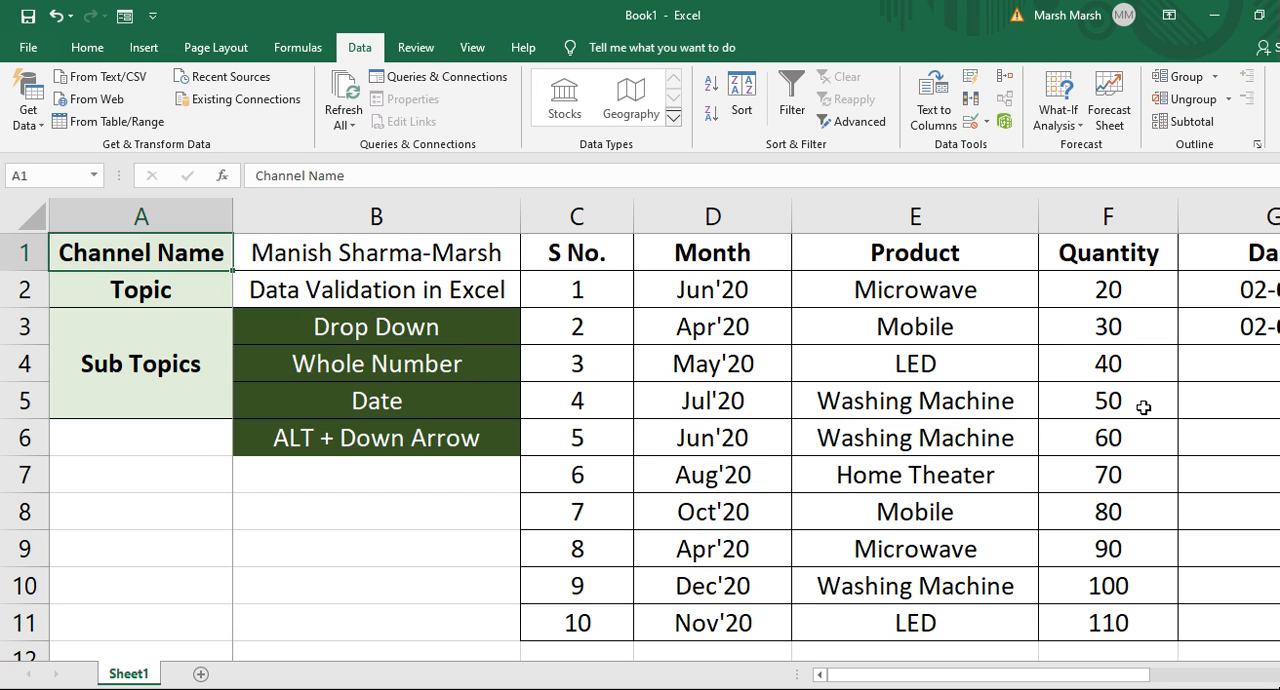
{"action": "key", "text": "Right"}
{"action": "key", "text": "Right"}
{"action": "key", "text": "Left"}
{"action": "key", "text": "Left"}
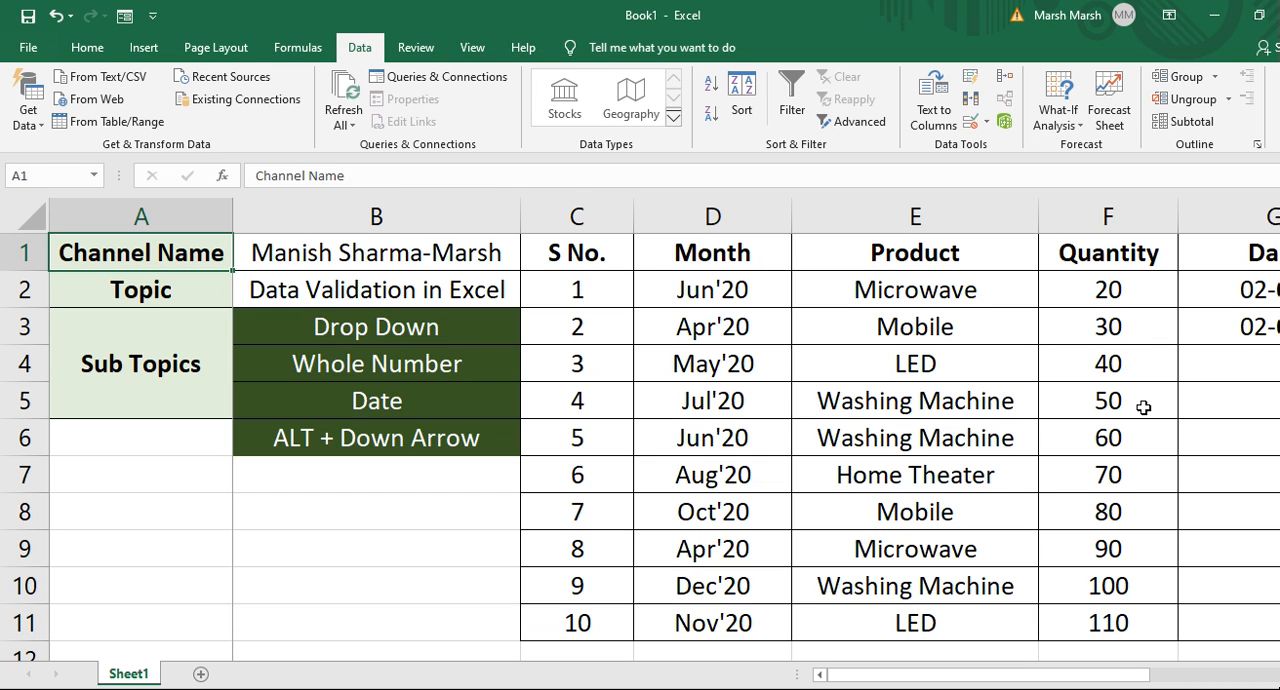